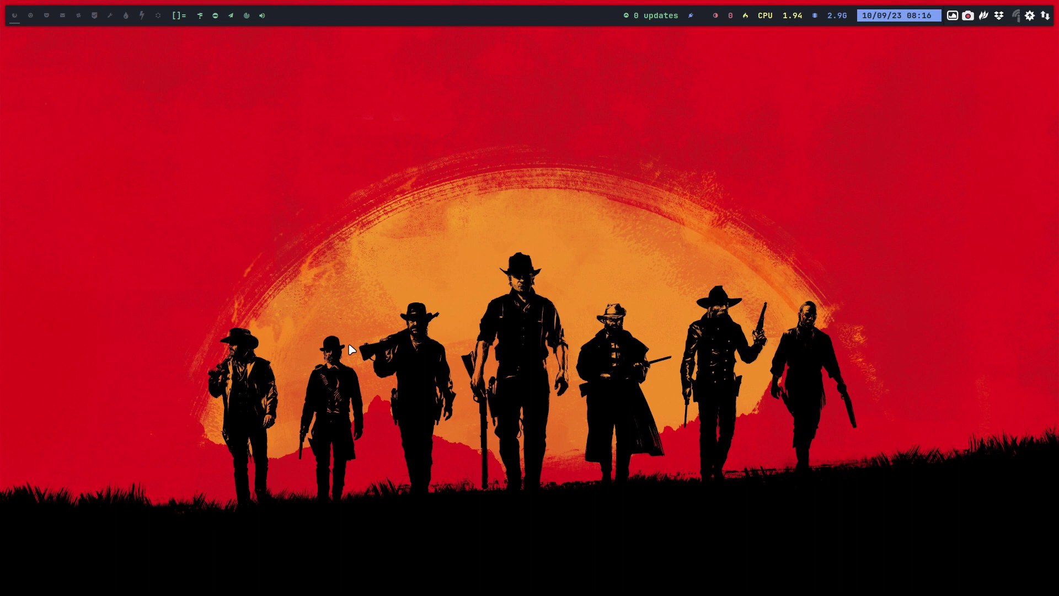
Open the file manager in the home folder with dotfiles hidden and go to Downloads.
key("super+shift+Return")
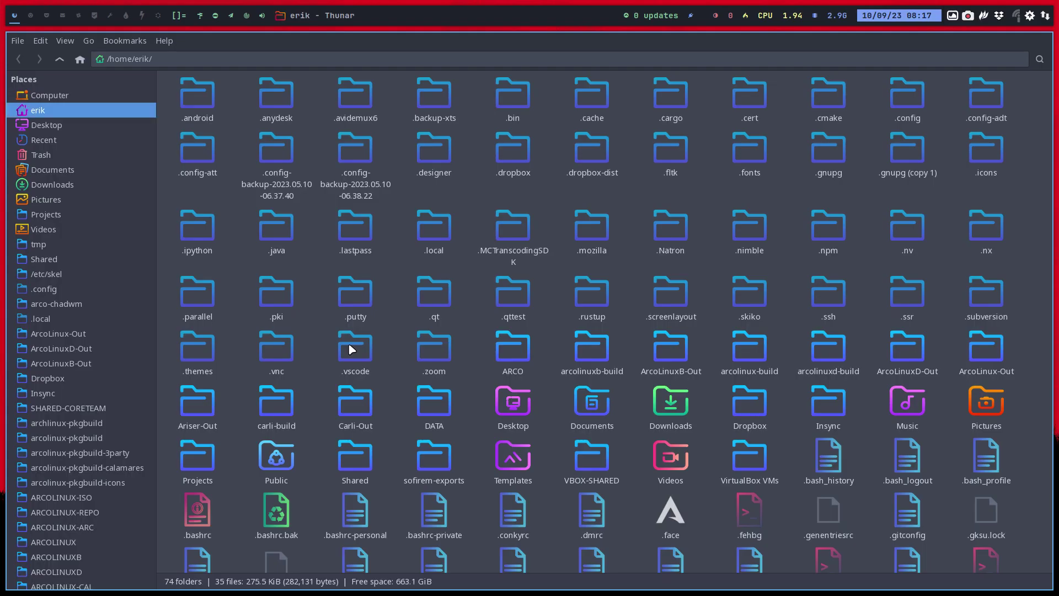
key("ctrl+h")
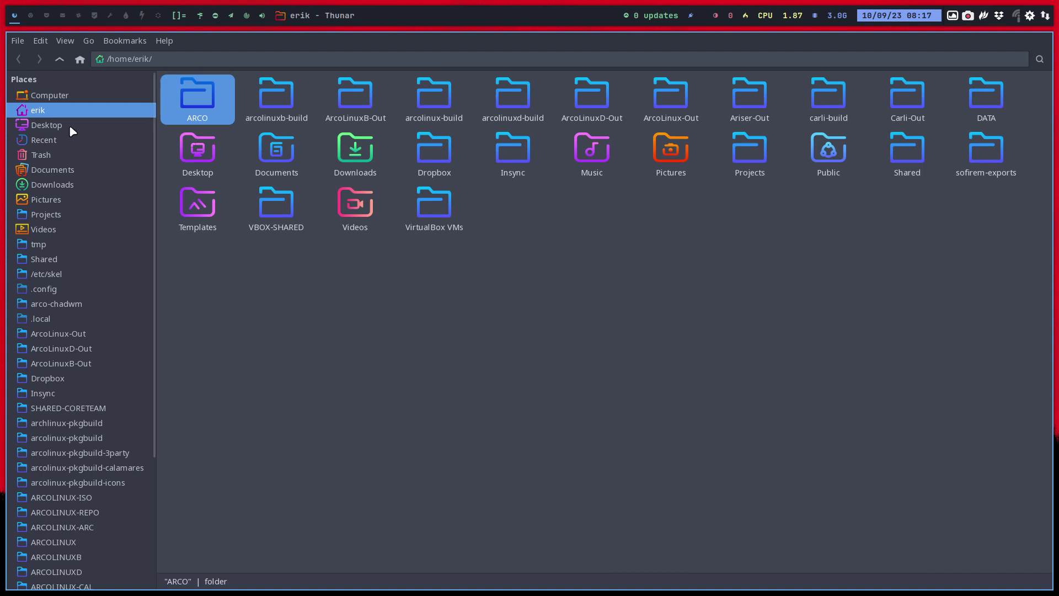
left_click(69, 191)
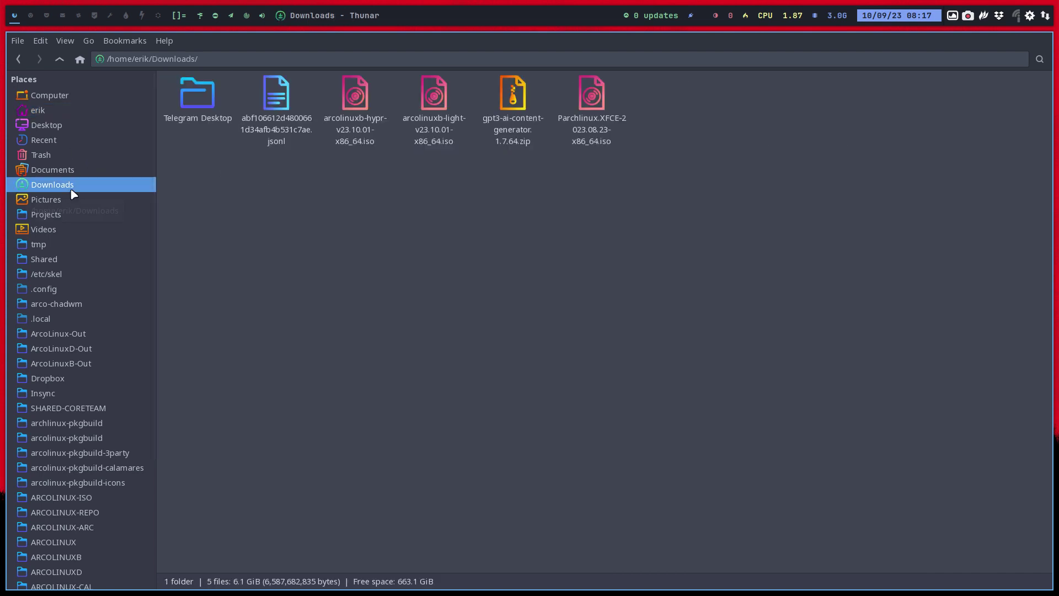
Delete the arcolinux ISOs, gpt3 zip, jsonl file and Telegram Desktop folder, then close Thunar.
left_click(359, 132)
key("Delete")
key("Delete")
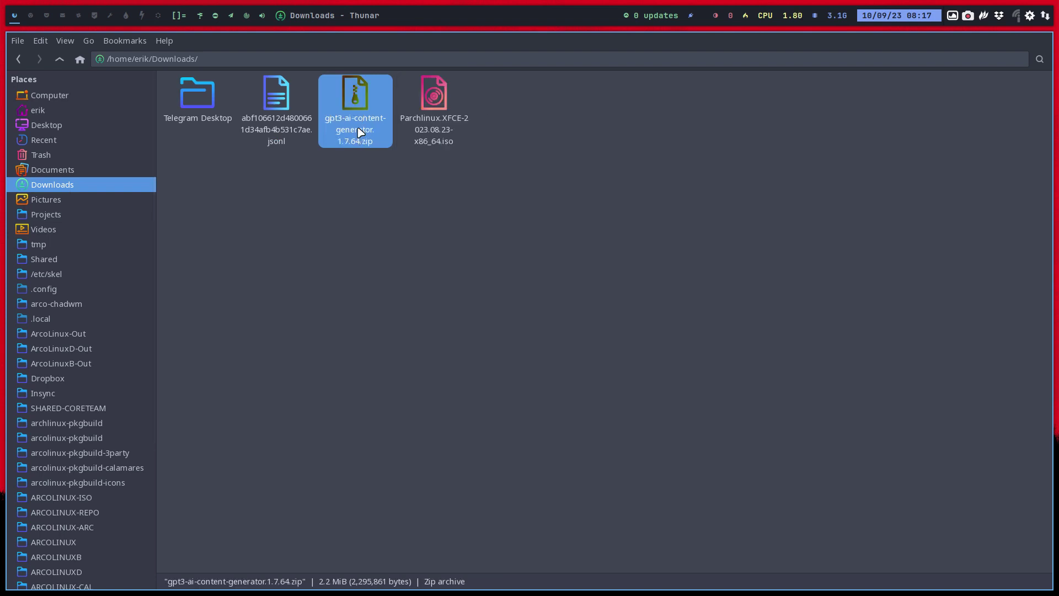
key("Delete")
left_click(274, 127)
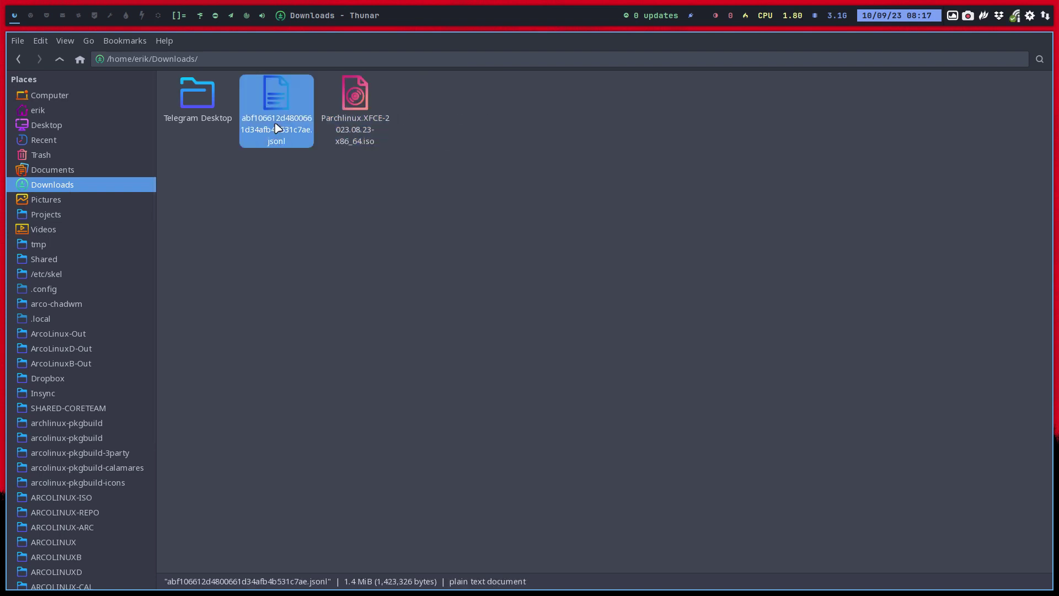
key("Delete")
left_click(205, 111)
key("Delete")
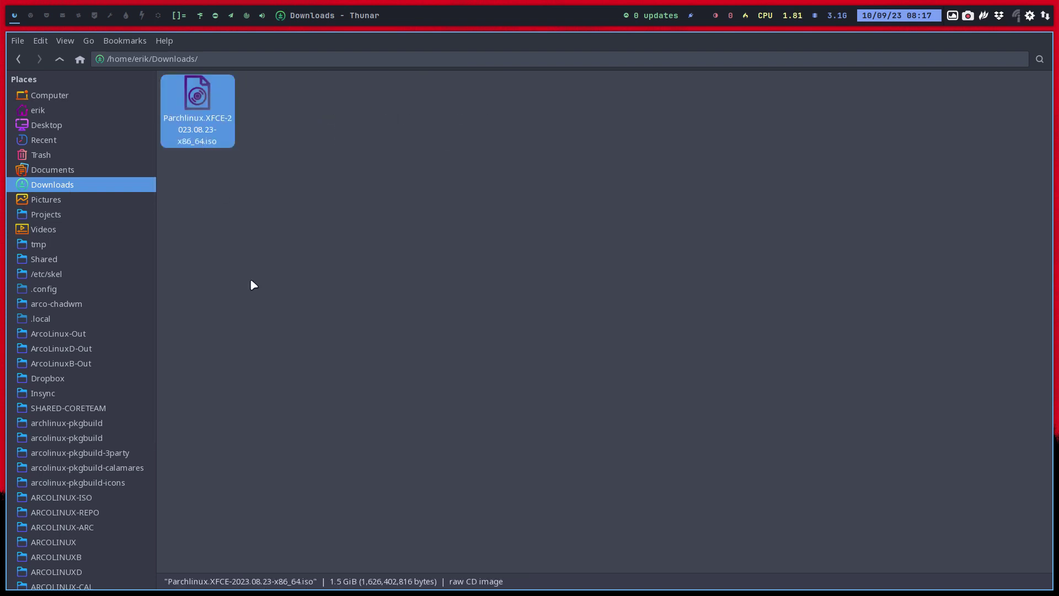
key("super+q")
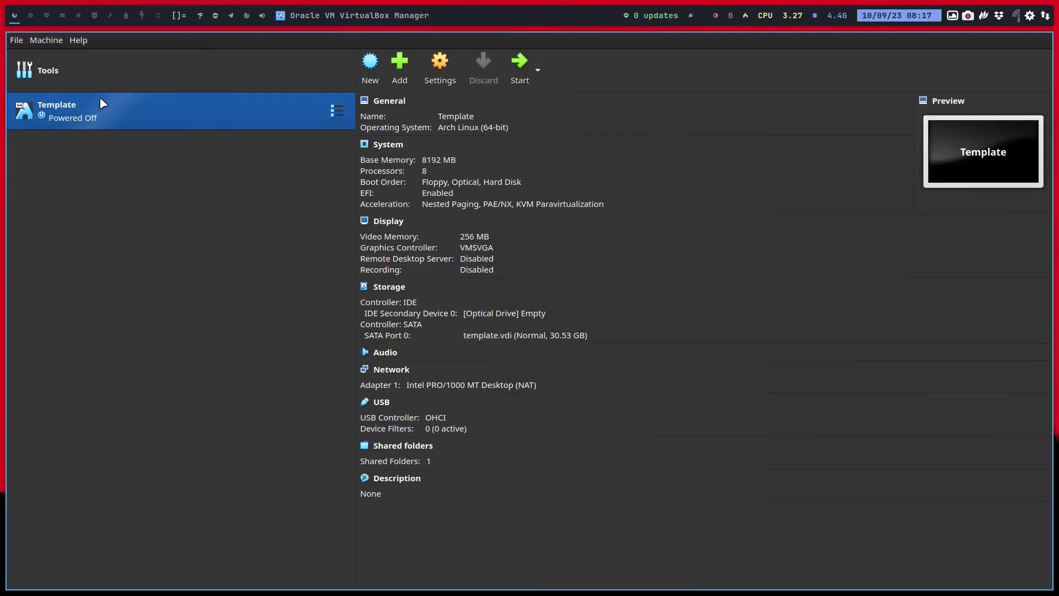
Make a full clone of the Template machine named Parchlinux.
right_click(105, 113)
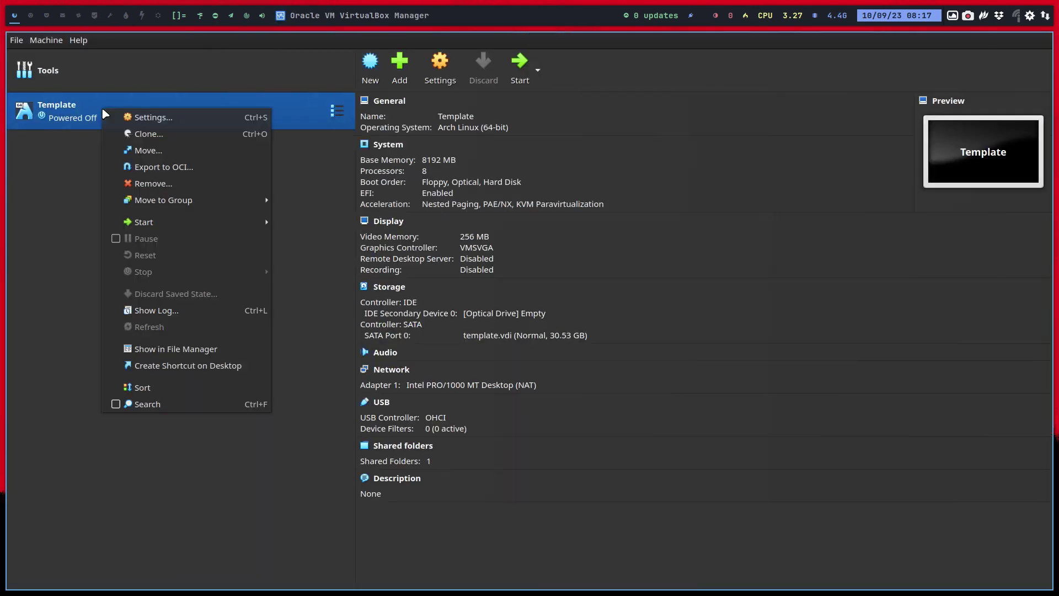
left_click(153, 134)
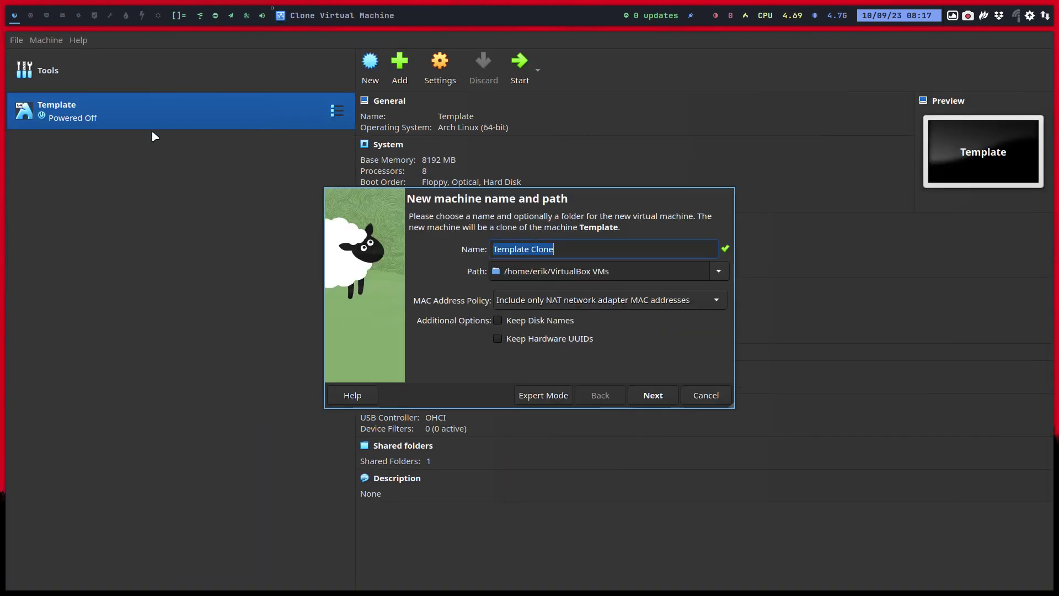
type("Parchl")
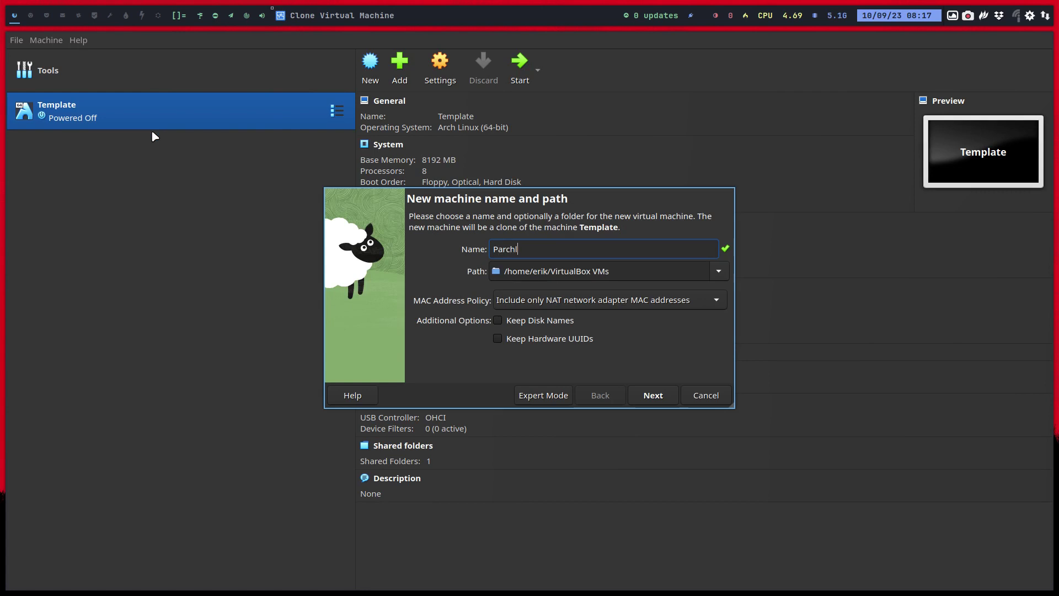
type("inux")
key("Return")
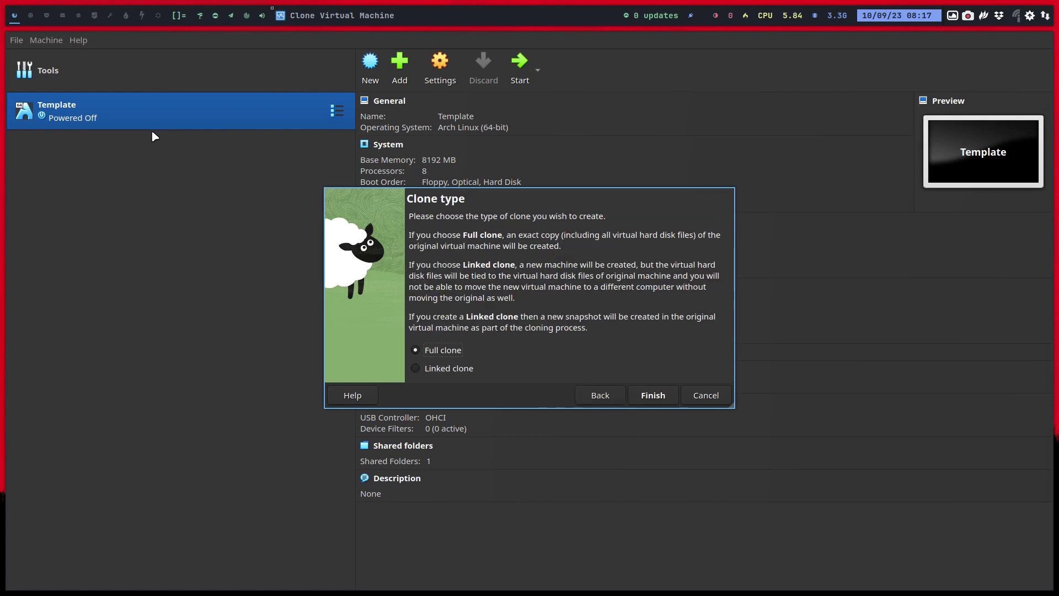
key("Return")
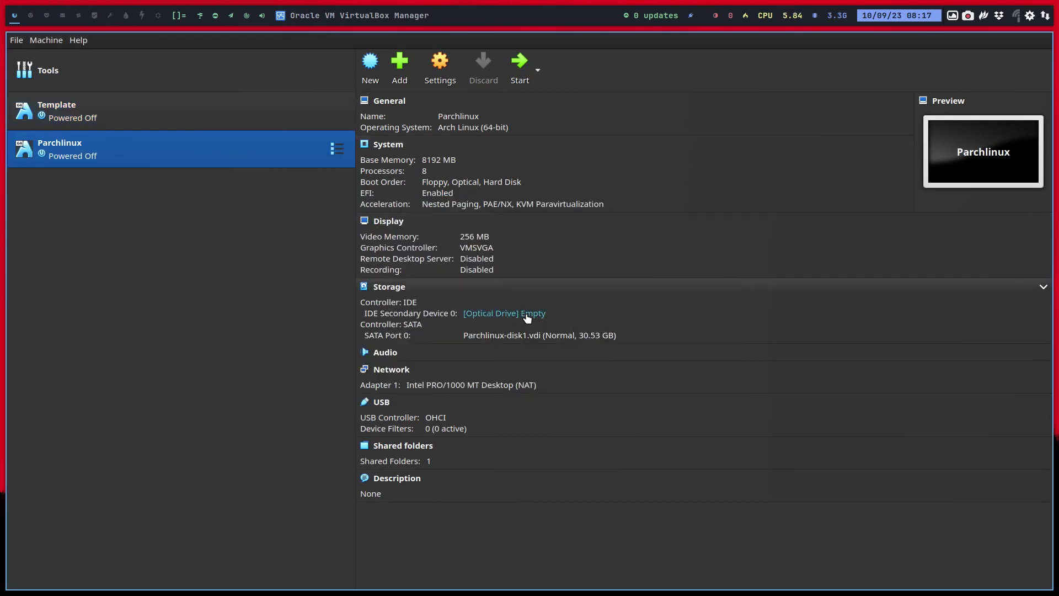
Load Parchlinux.XFCE-2023.08.23-x86_64.iso from Downloads into the optical drive and start the VM.
left_click(527, 314)
left_click(574, 337)
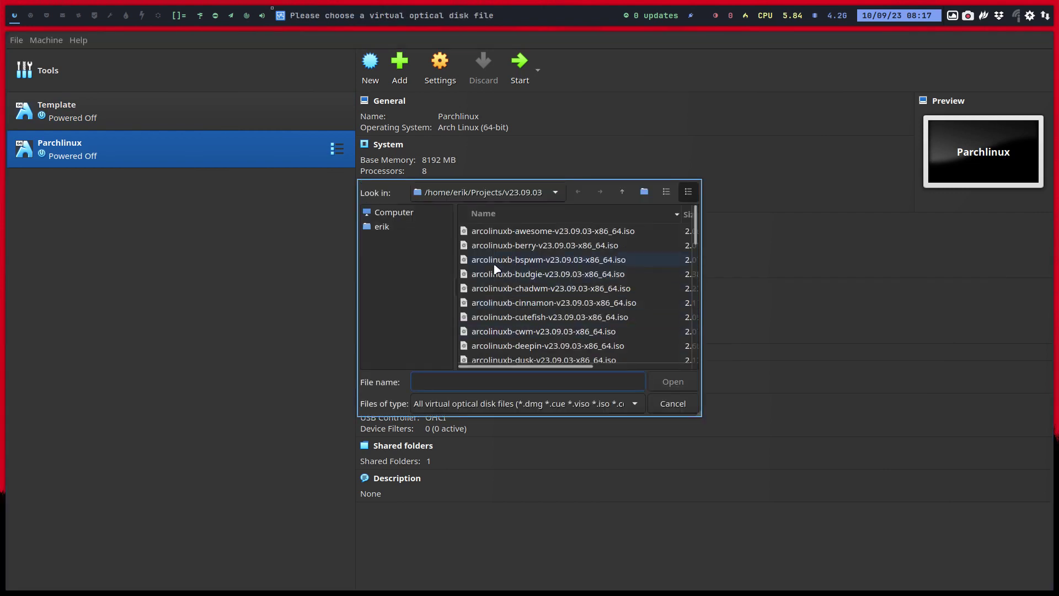
left_click(419, 229)
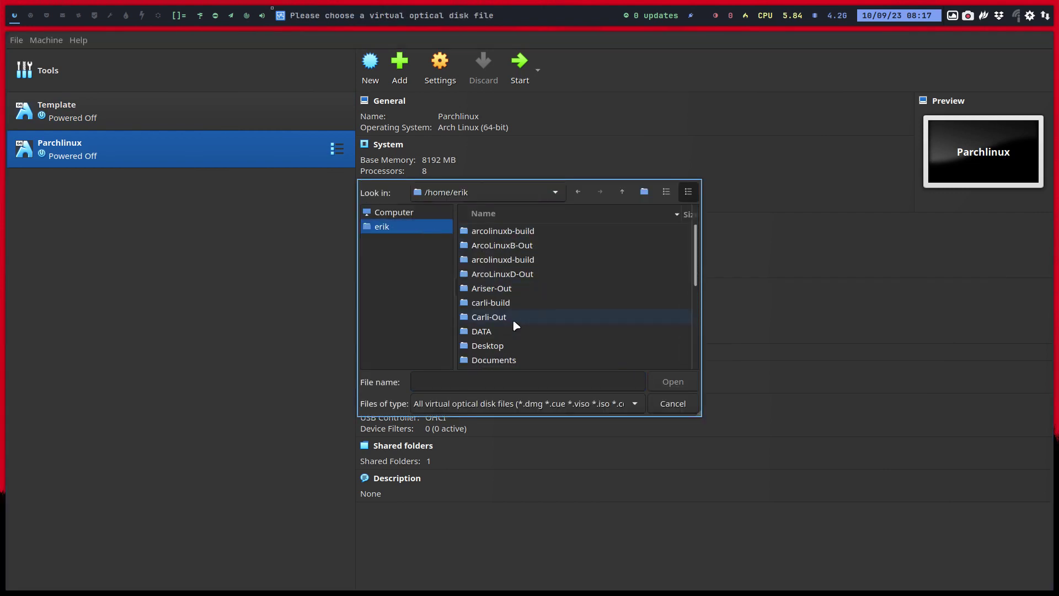
scroll(496, 325, "down", 1)
double_click(504, 346)
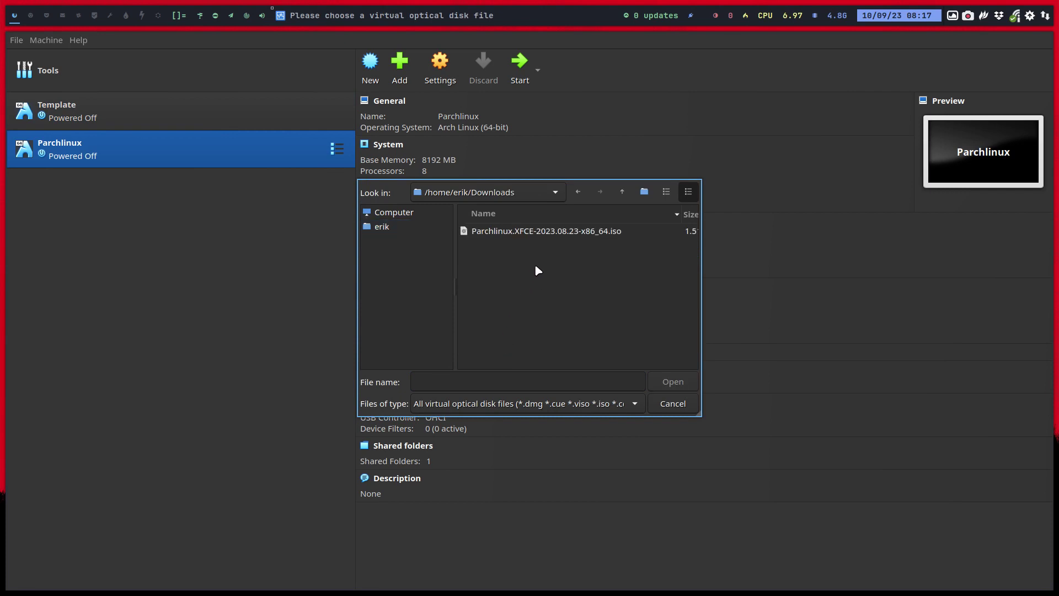
left_click(564, 233)
left_click(674, 386)
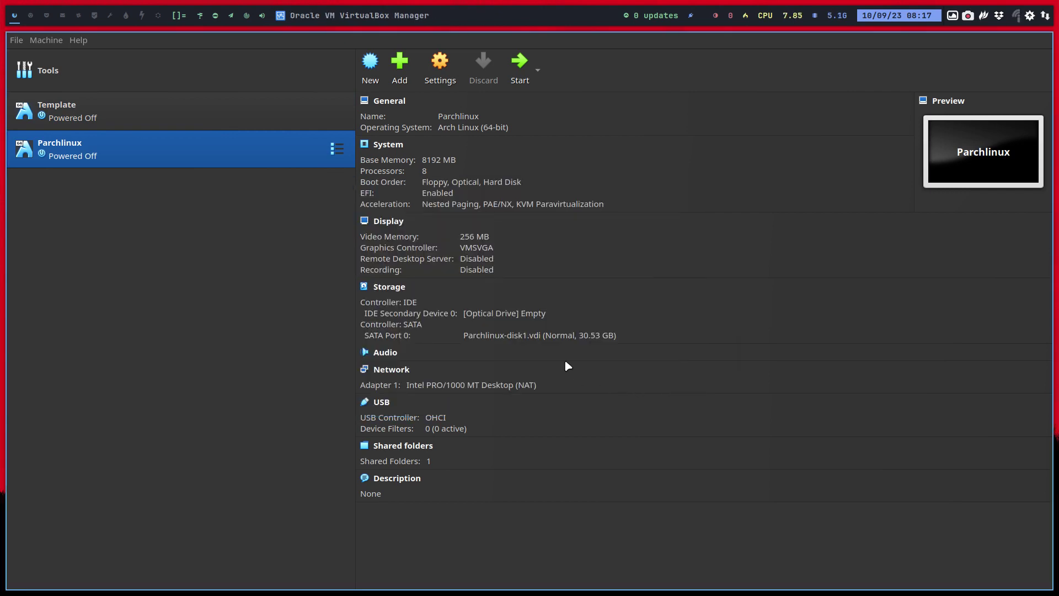
left_click(524, 63)
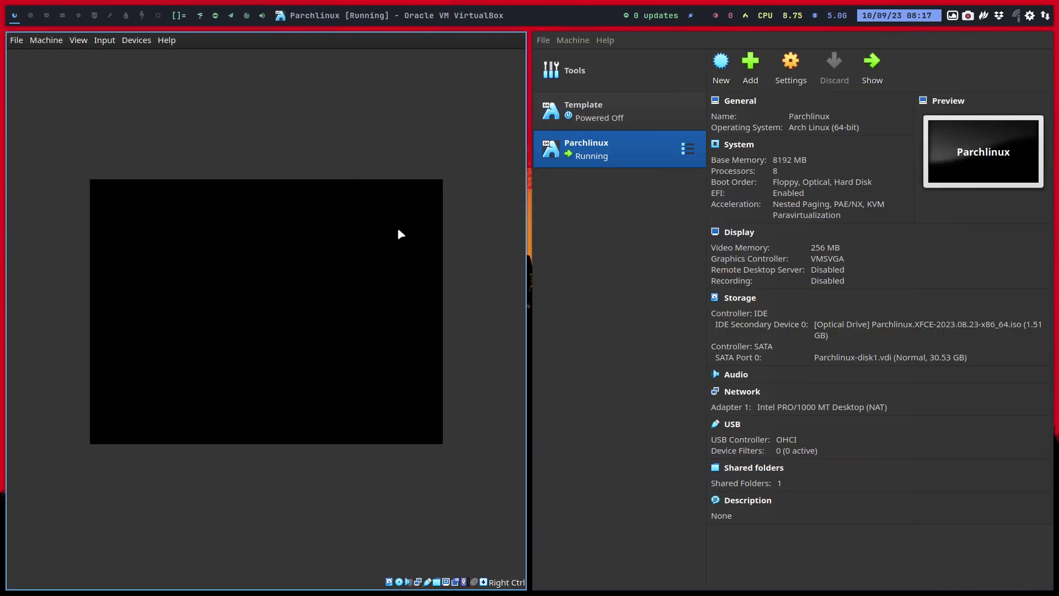
Show the VM full-screen and review the boot entries' kernel options, ending on accessibility=on.
key("Control_R+f")
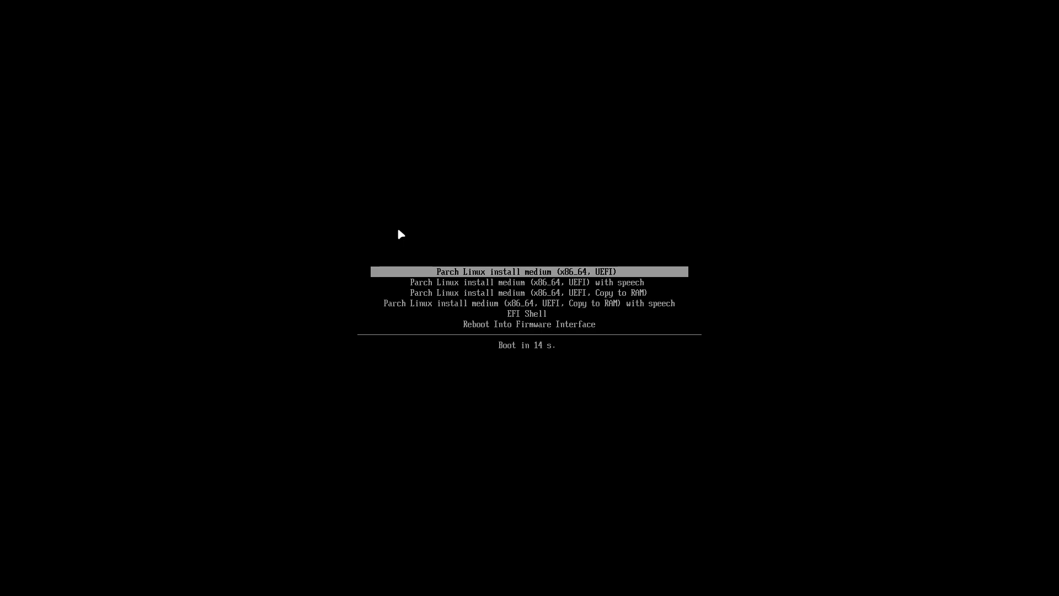
key("e")
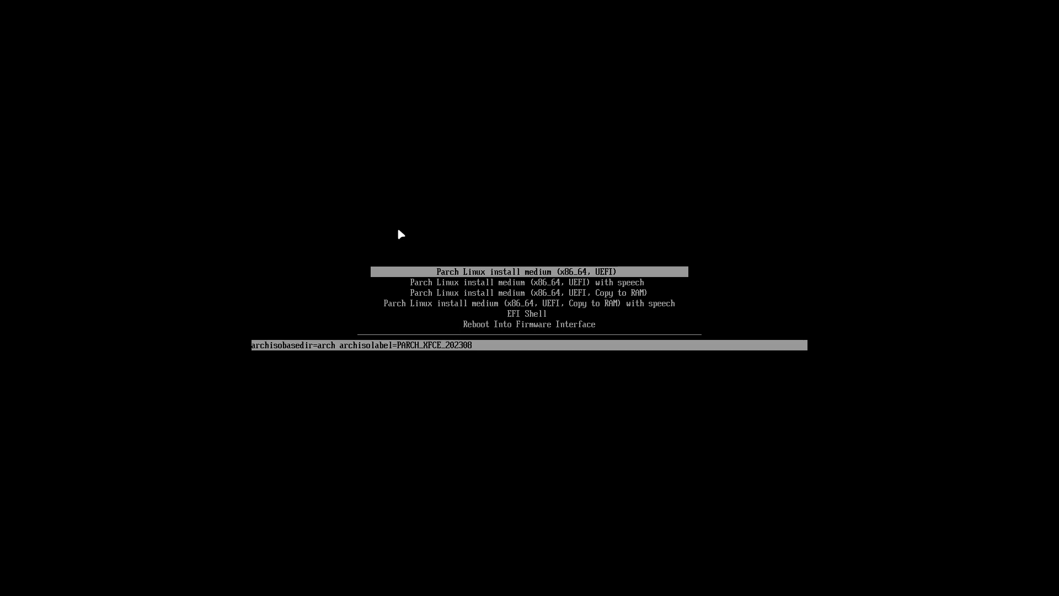
key("ctrl+Right")
key("ctrl+Right")
key("ctrl+Left")
key("Left")
key("Left")
key("Left")
key("Left")
key("Left")
key("Left")
key("Left")
key("Left")
key("Left")
key("Left")
key("Left")
key("Left")
key("Left")
key("Left")
key("Left")
key("Left")
key("Left")
key("Left")
key("Left")
key("Left")
key("Escape")
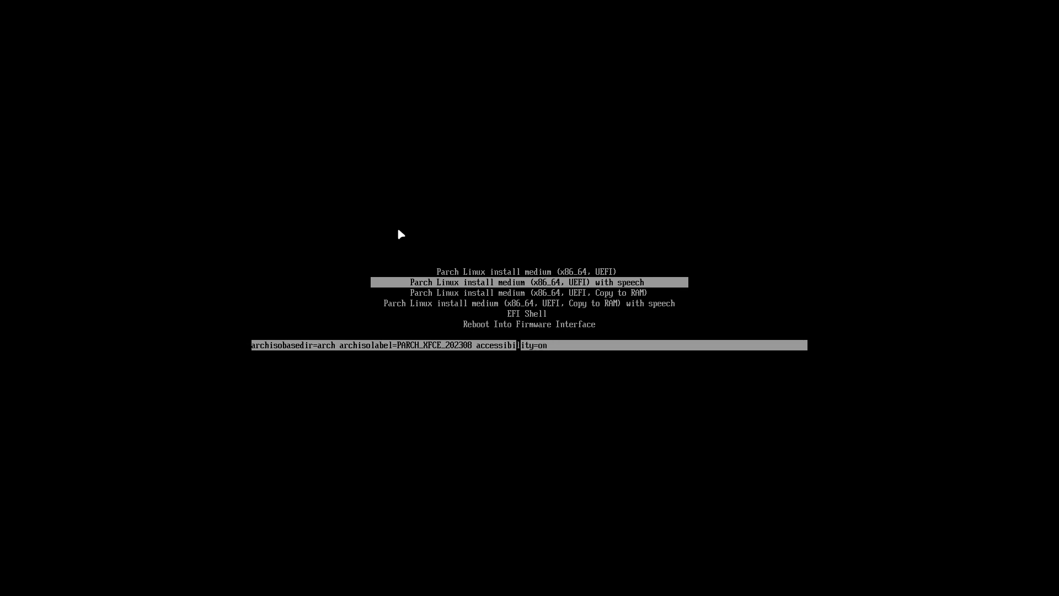
key("Left")
key("Left")
key("Left")
key("Left")
key("Left")
key("Left")
key("Left")
key("Left")
key("Left")
key("Left")
key("Left")
key("Left")
key("Left")
key("Left")
key("Left")
key("Left")
key("Left")
key("Left")
key("Left")
key("Left")
key("Left")
key("Left")
key("Left")
key("Left")
key("Left")
key("Left")
key("Left")
key("Left")
key("Left")
key("Left")
key("Left")
key("Left")
key("Left")
key("Left")
key("Left")
key("Left")
key("Left")
key("Left")
key("Left")
key("Left")
key("Left")
key("Left")
key("Left")
key("Left")
key("Left")
key("Left")
key("Left")
key("Left")
key("Left")
key("Left")
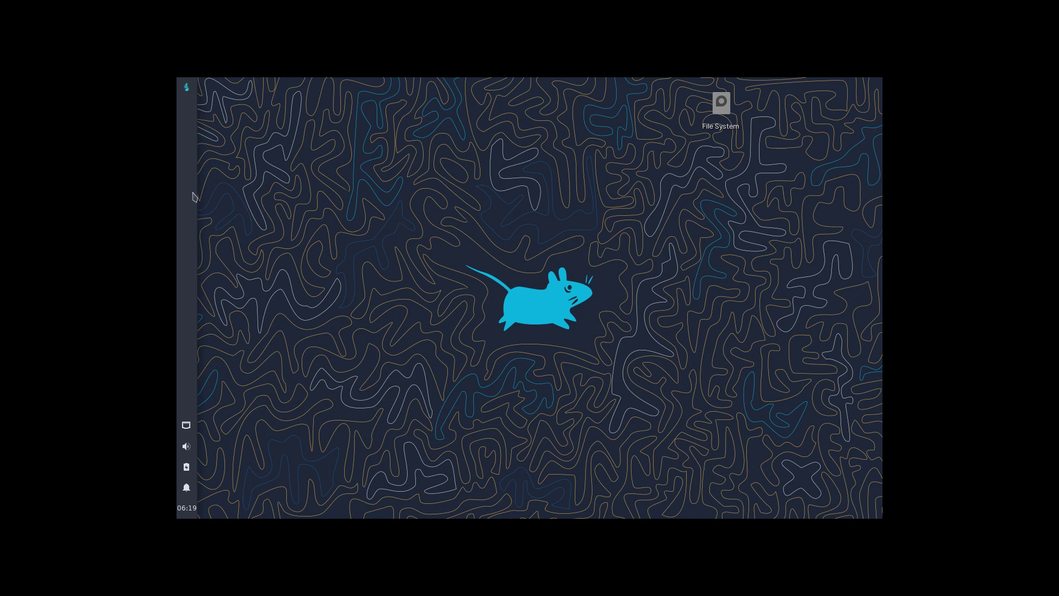
Search the Whisker Menu for 'install' and launch Install Parch Linux.
left_click(186, 88)
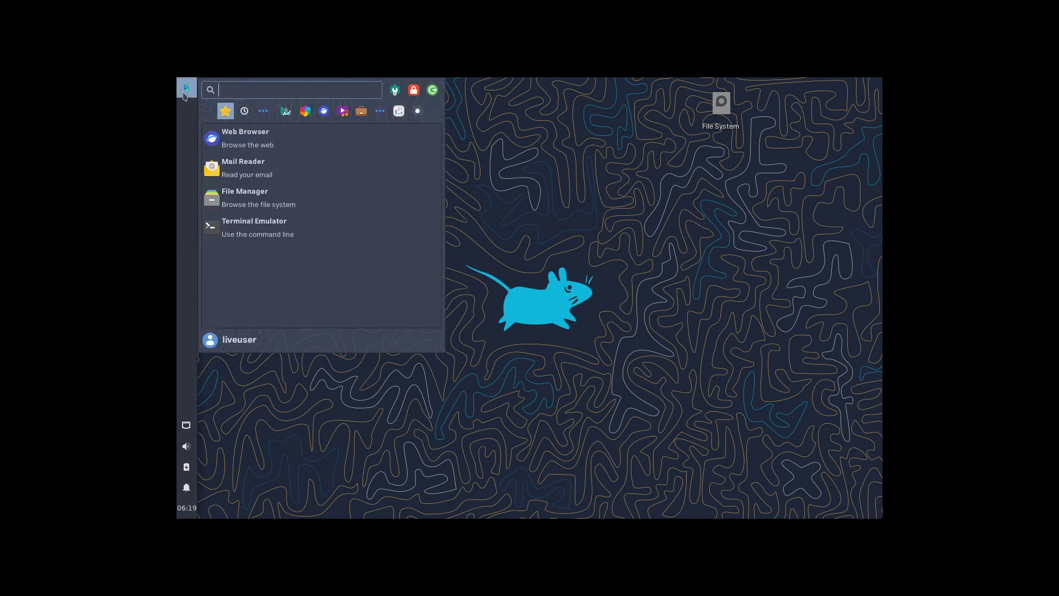
left_click(538, 142)
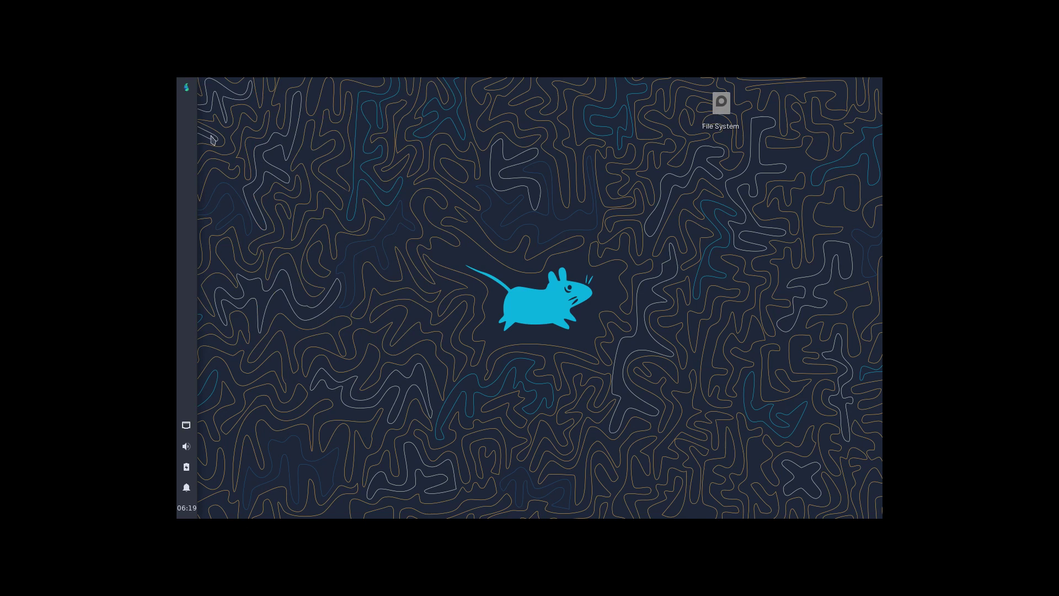
left_click(188, 95)
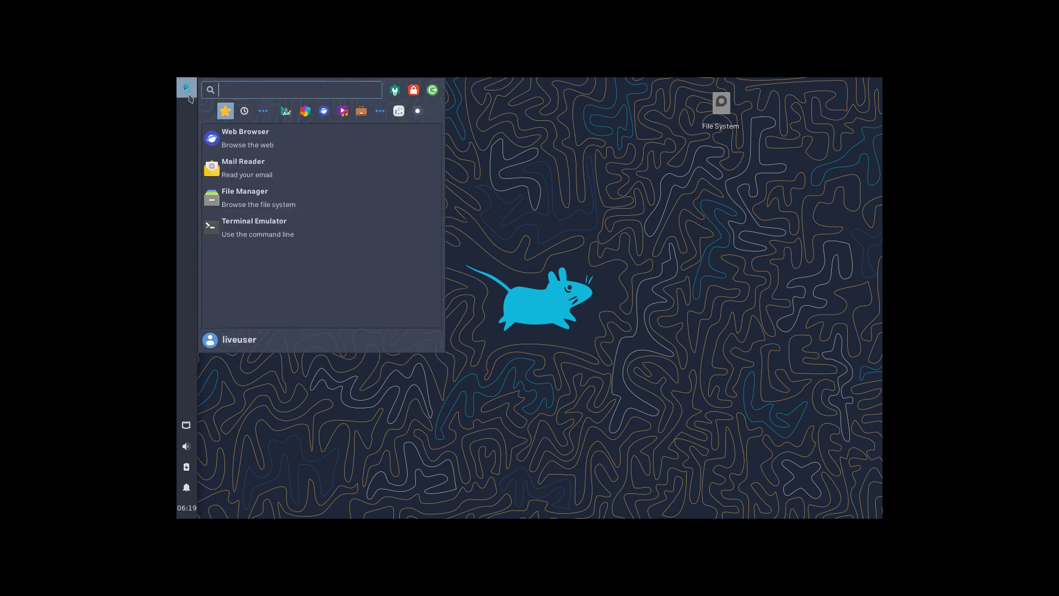
type("instql")
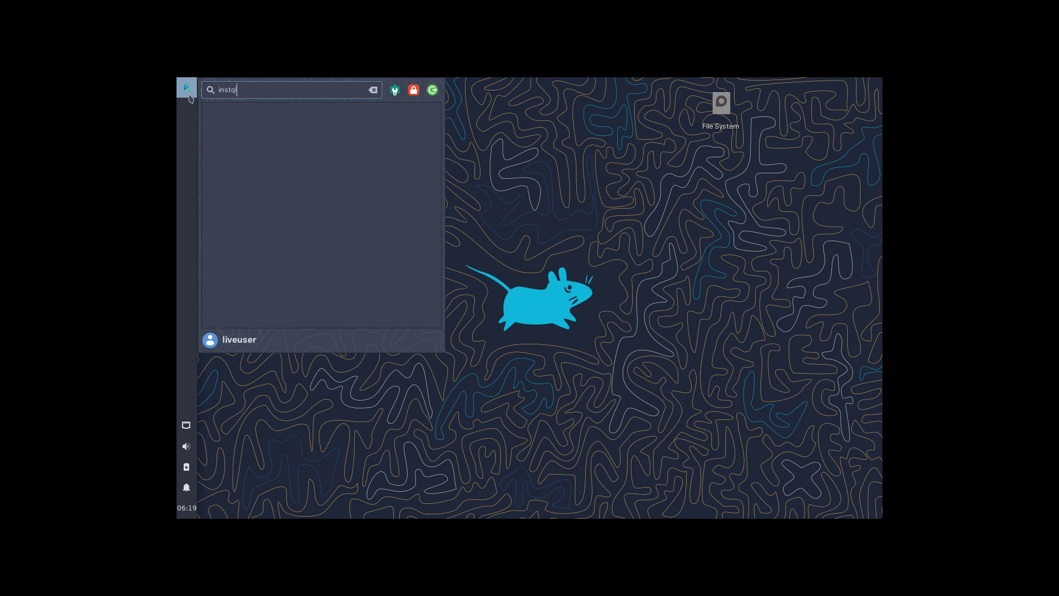
key("BackSpace")
key("BackSpace")
type("al")
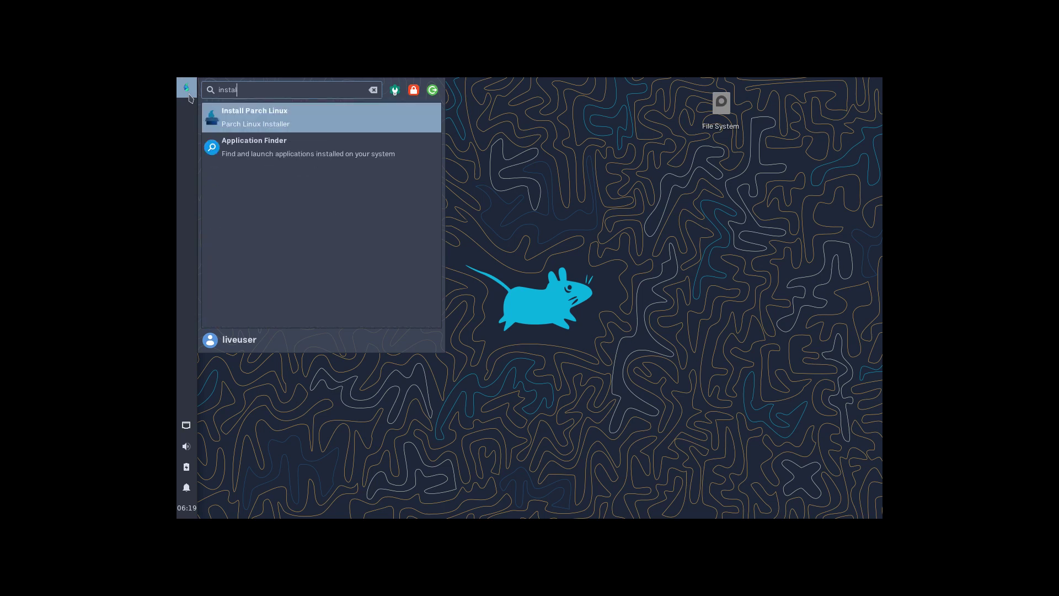
key("Return")
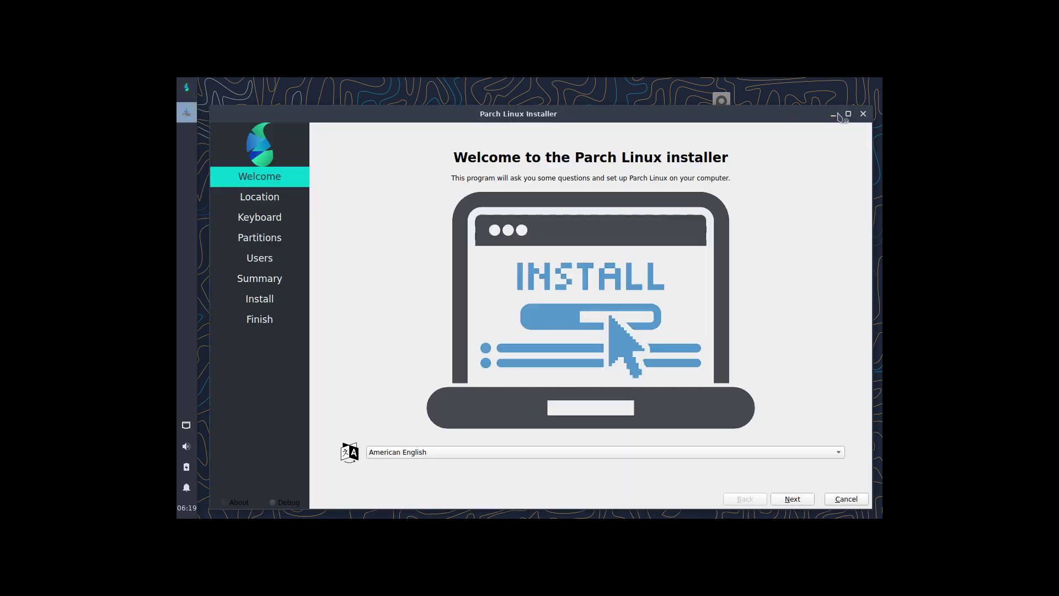
left_click(848, 114)
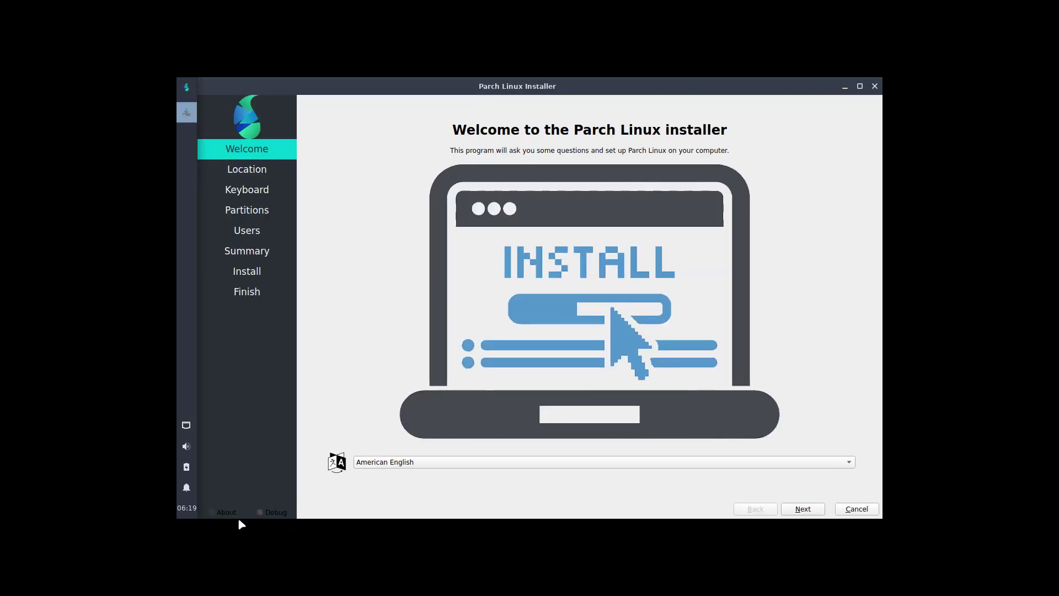
left_click(221, 512)
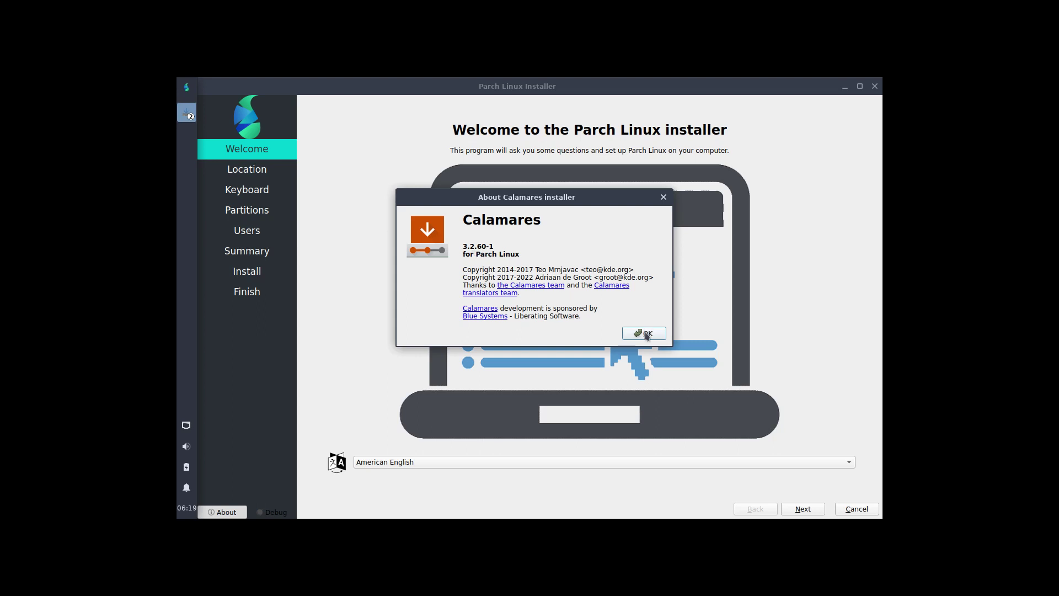
left_click(647, 335)
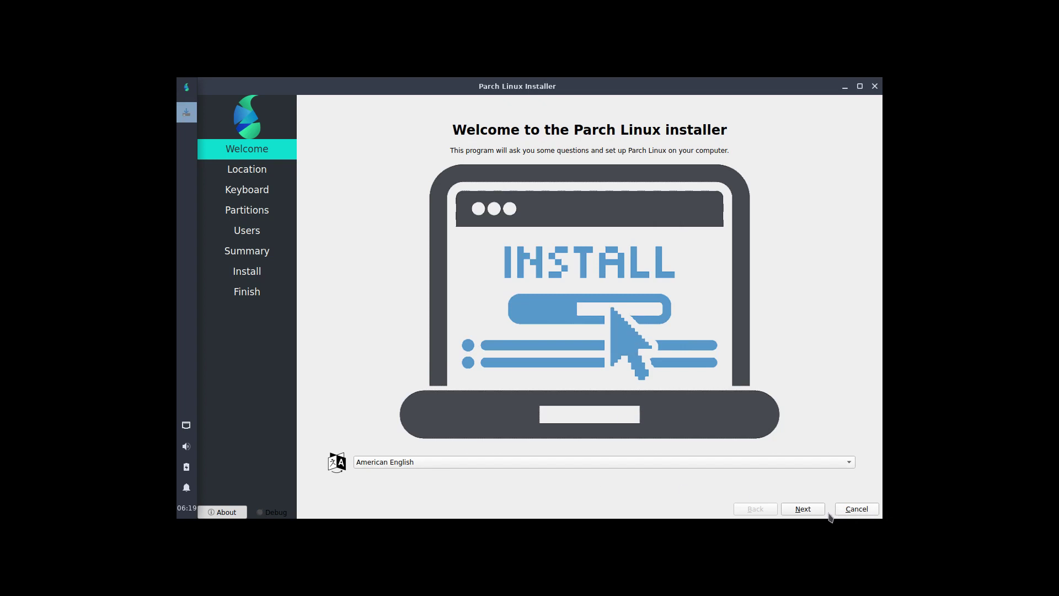
left_click(767, 467)
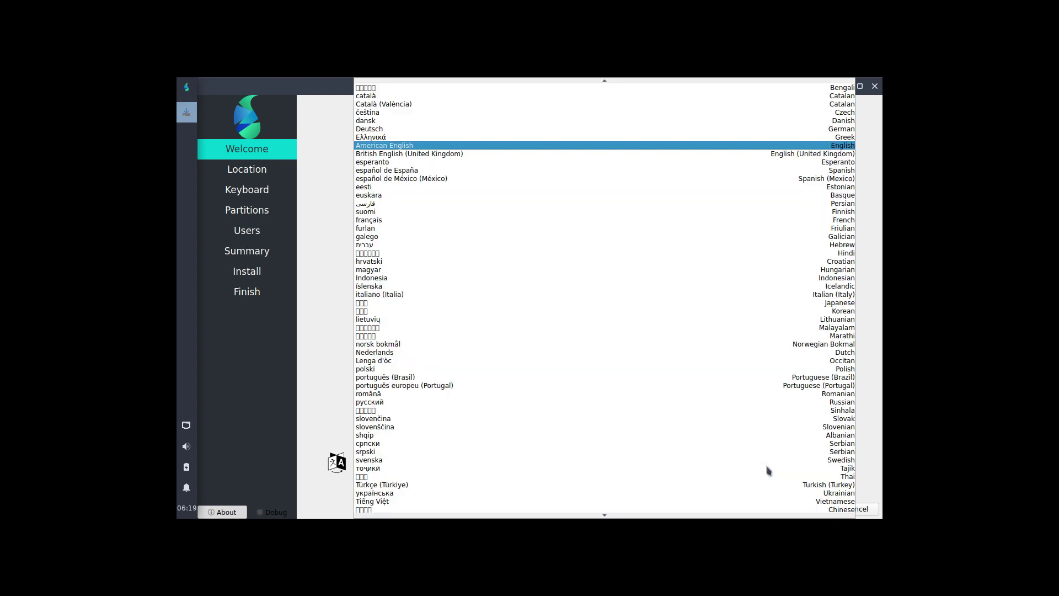
scroll(386, 121, "up", 1)
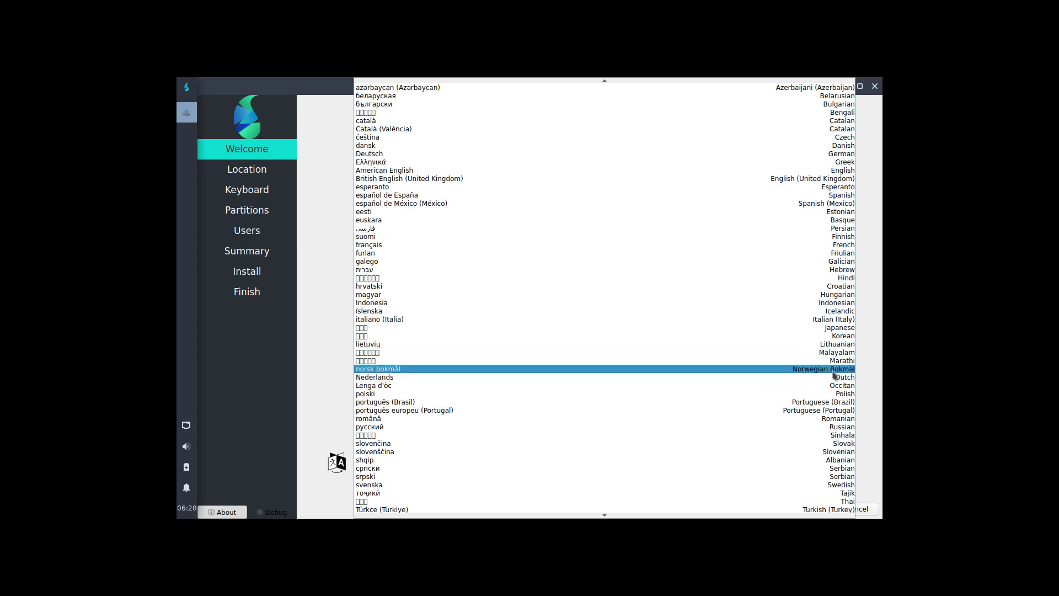
left_click(306, 390)
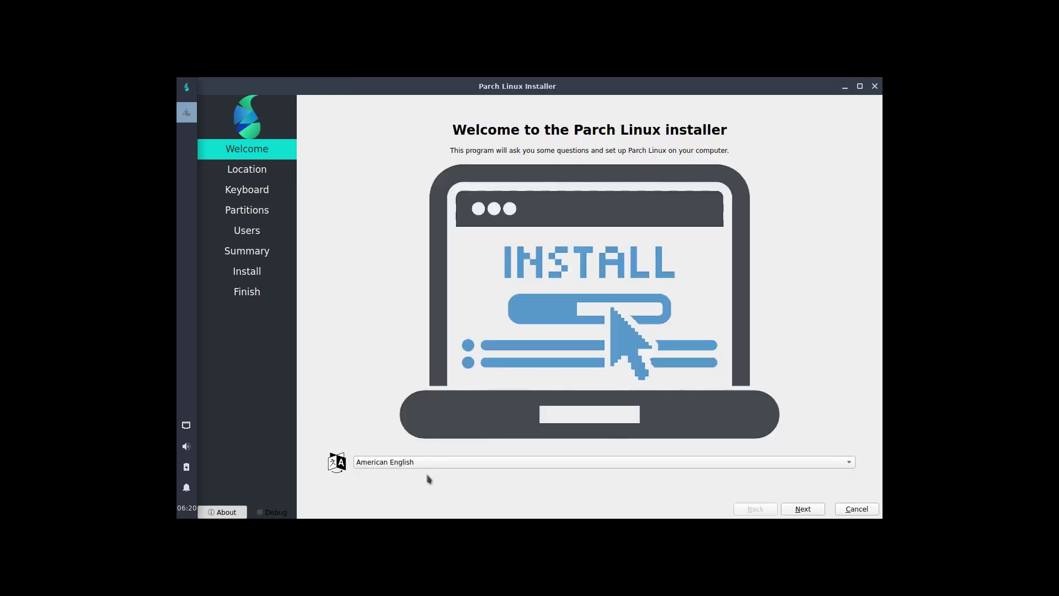
Keep the Brussels time zone and choose the Belgian keyboard layout.
left_click(816, 509)
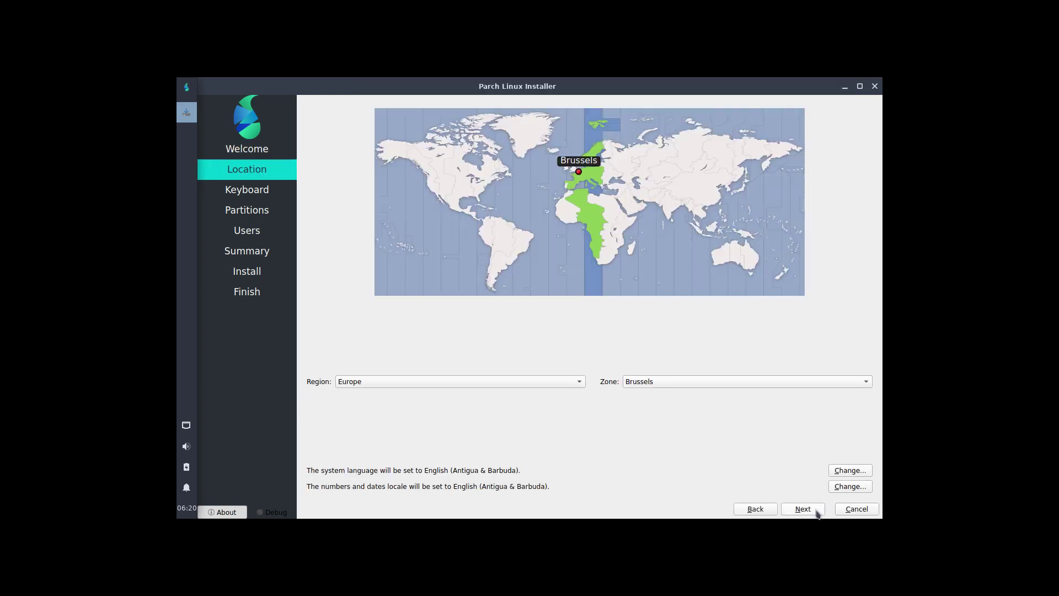
left_click(817, 512)
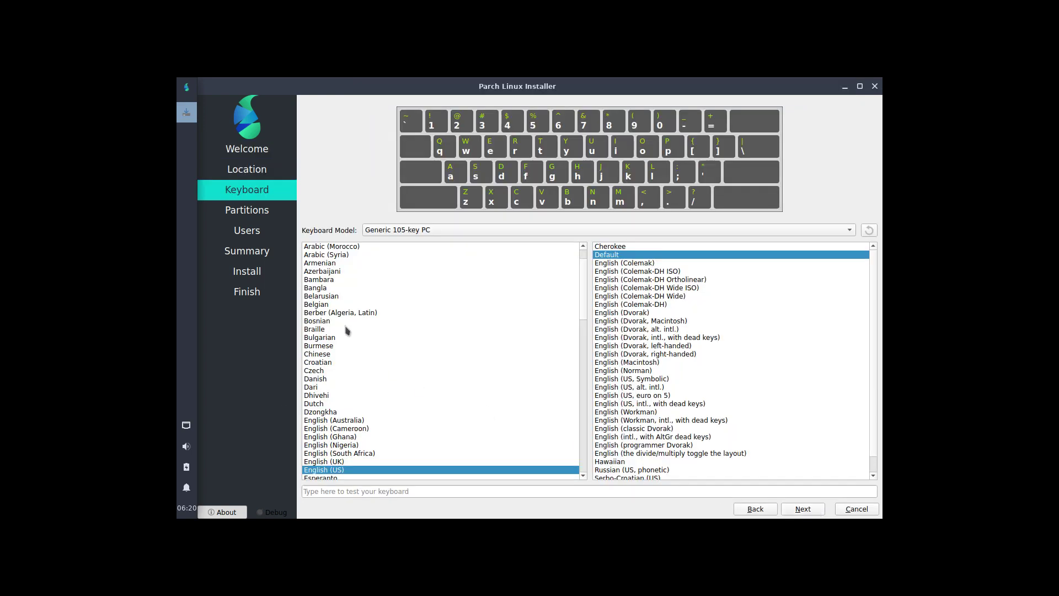
left_click(331, 304)
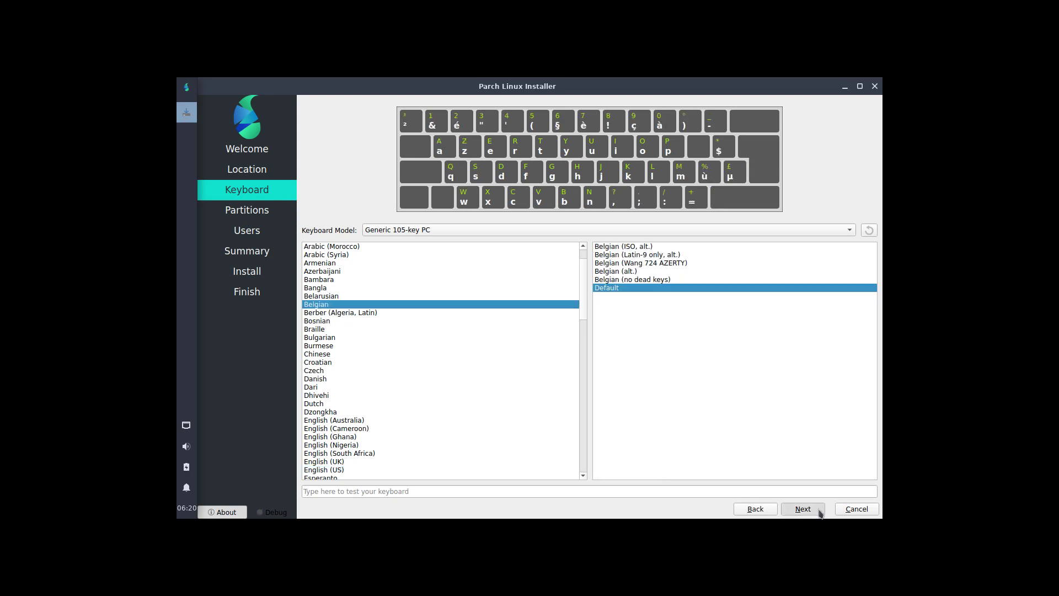
left_click(803, 509)
Erase the whole disk using ext4 with no swap.
left_click(422, 134)
left_click(471, 162)
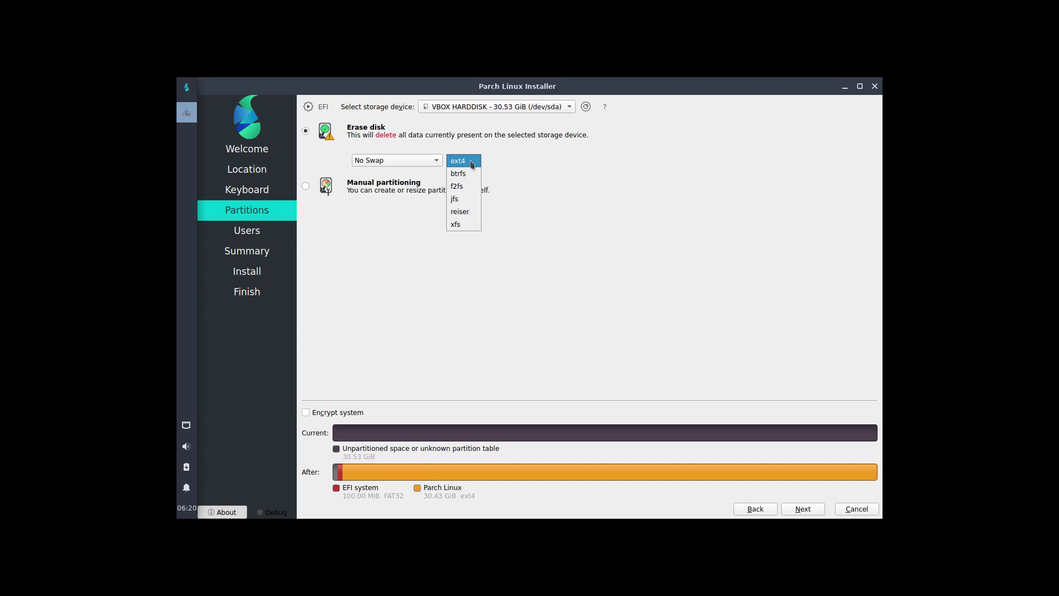
left_click(433, 164)
left_click(432, 164)
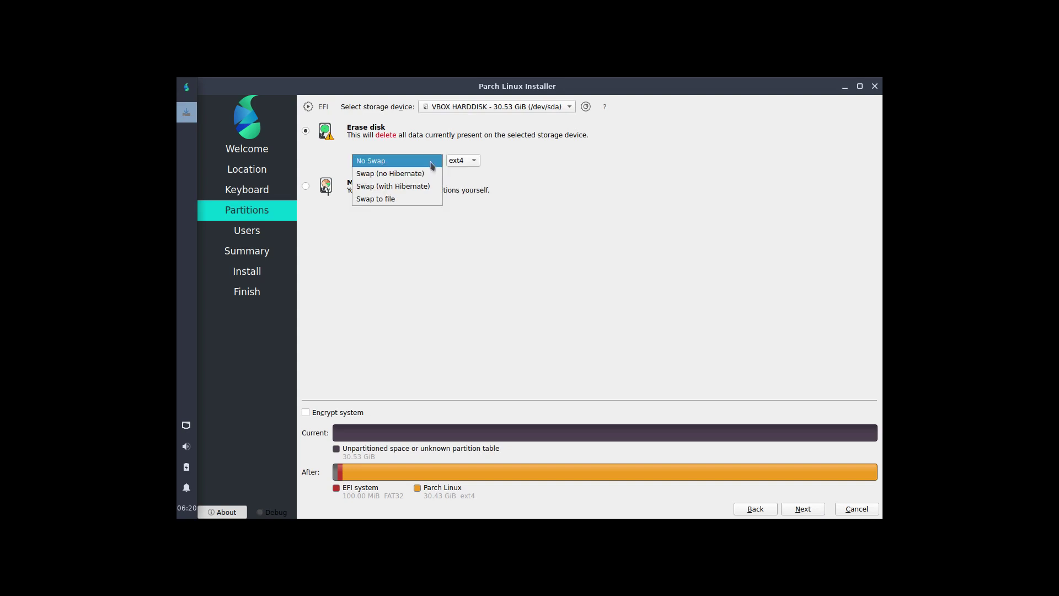
left_click(431, 165)
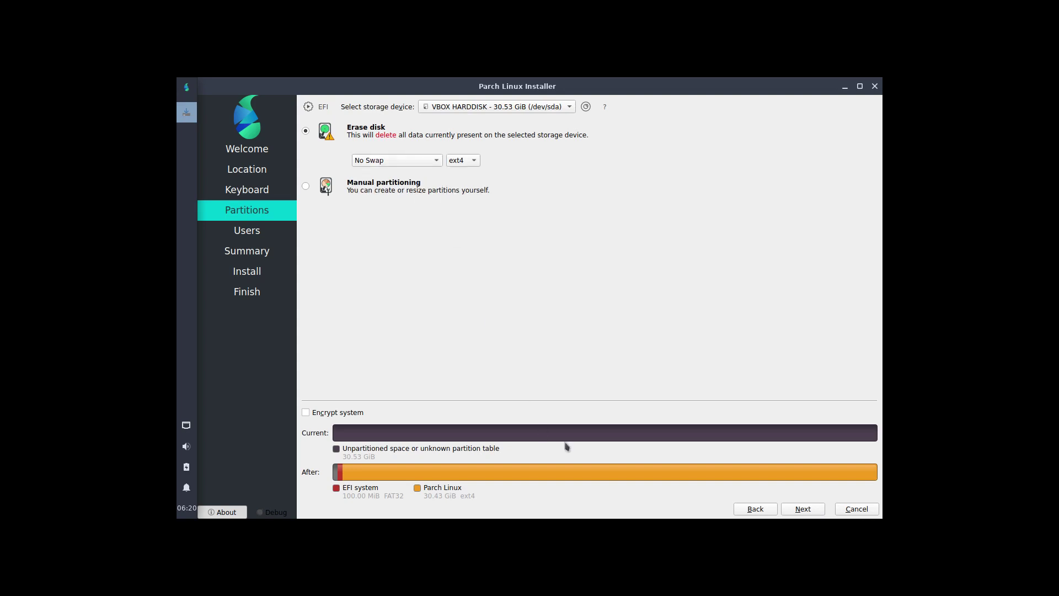
left_click(818, 514)
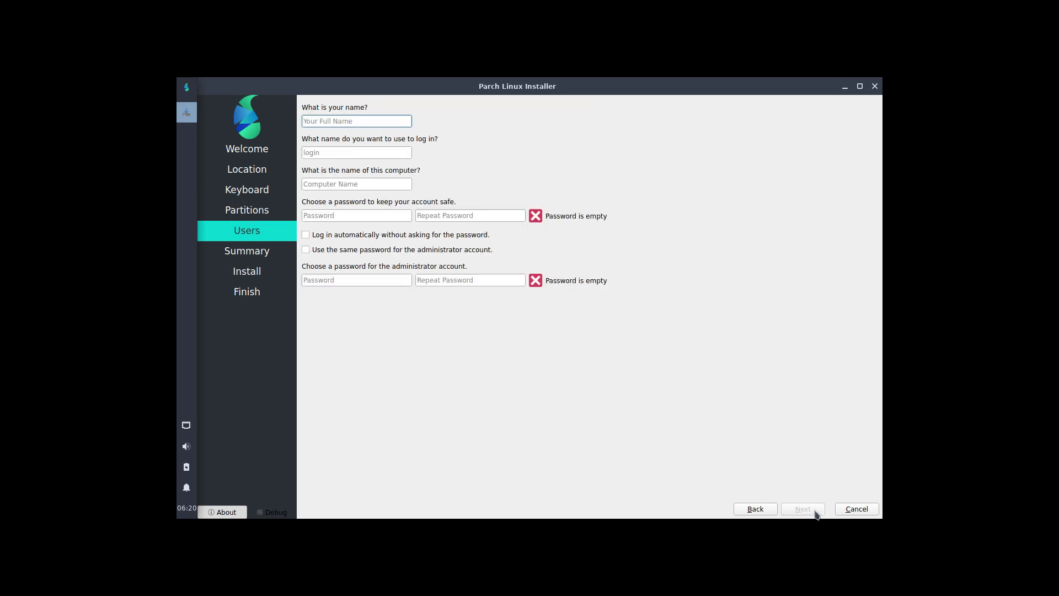
Enter the user's name, login and password, reuse it for the administrator, and start installing.
key("Tab")
key("Tab")
key("Tab")
key("Tab")
key("Tab")
key("Tab")
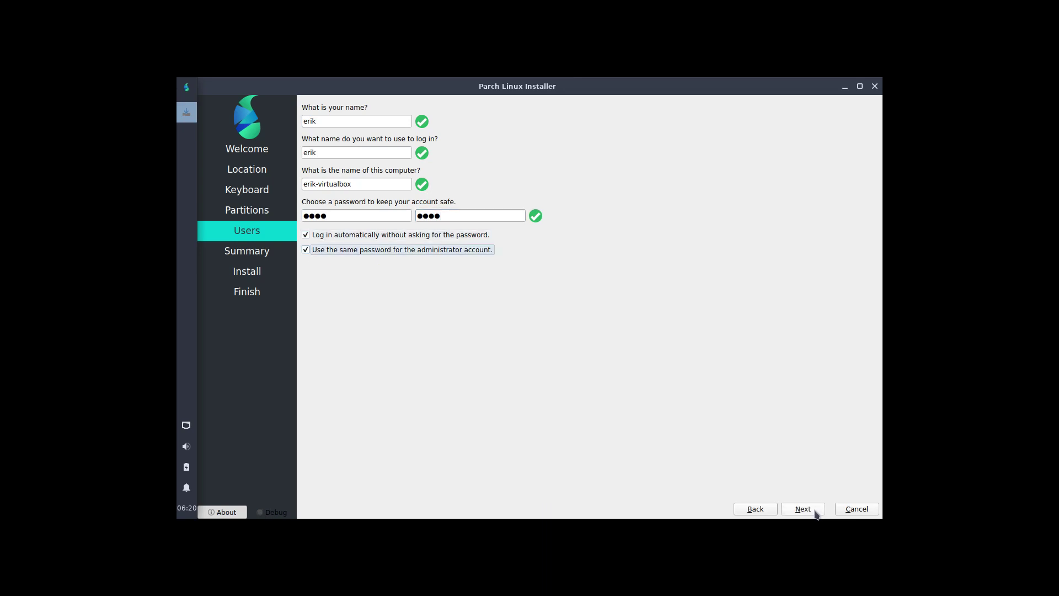
left_click(815, 513)
left_click(815, 513)
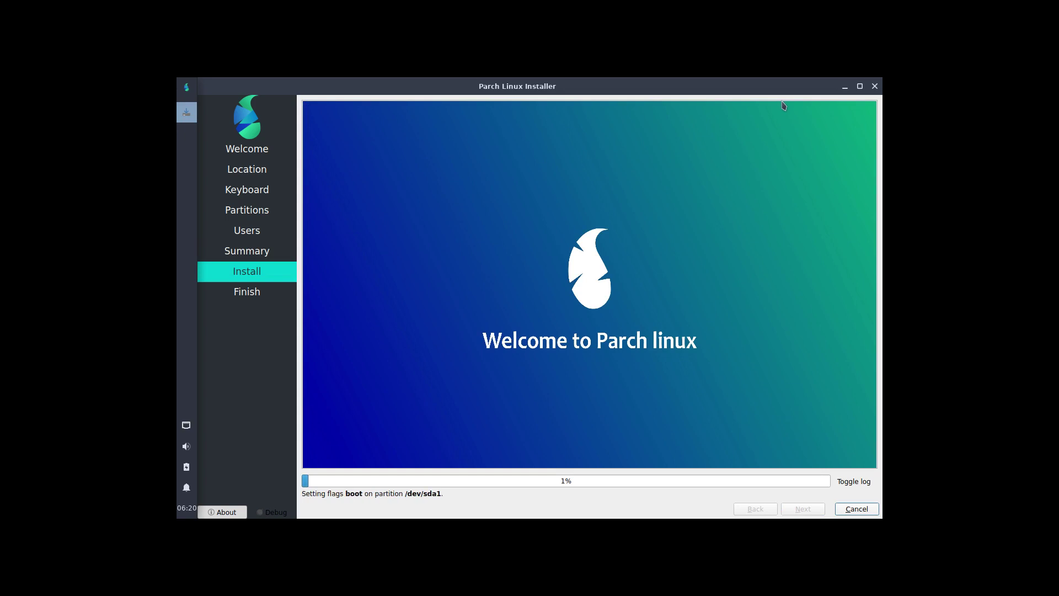
Leave VirtualBox full-screen and switch workspace to reveal the host desktop.
key("ctrl+f")
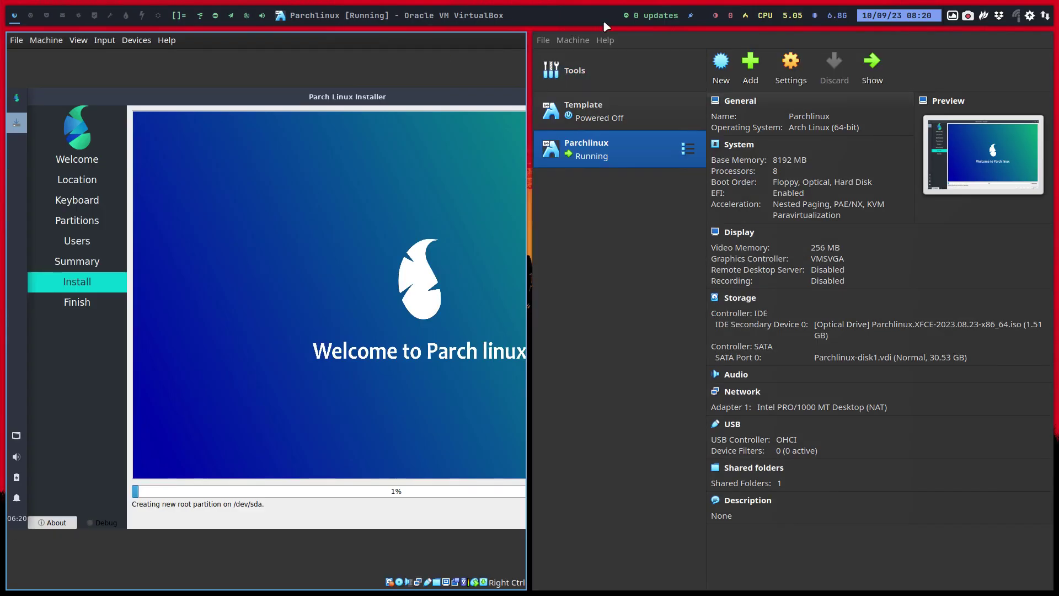
left_click(29, 16)
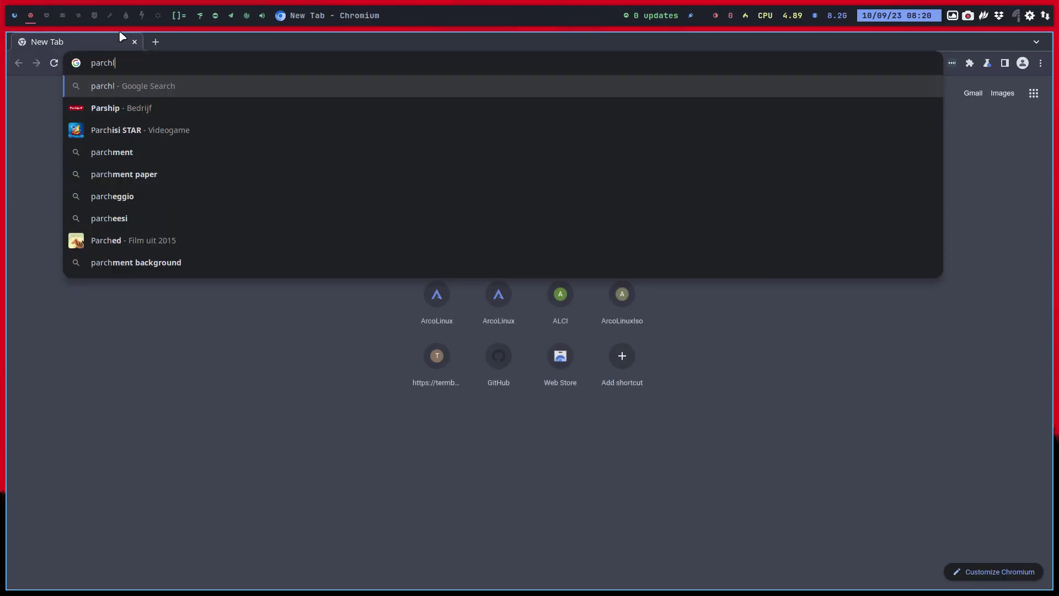
Search for parchlinux, open parchlinux.ir and go to its download page of editions.
key("Return")
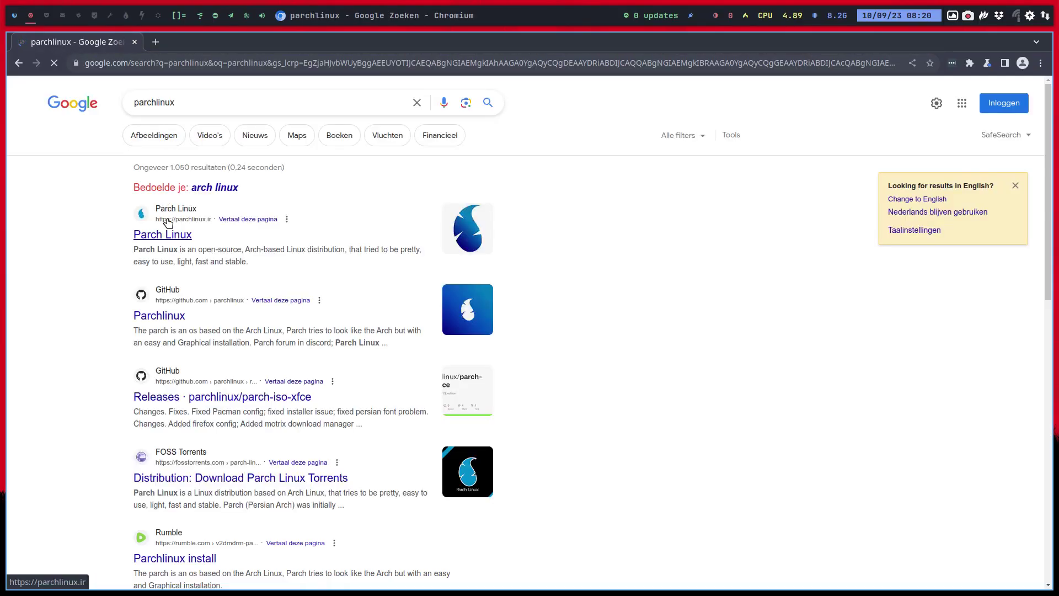
left_click(172, 237)
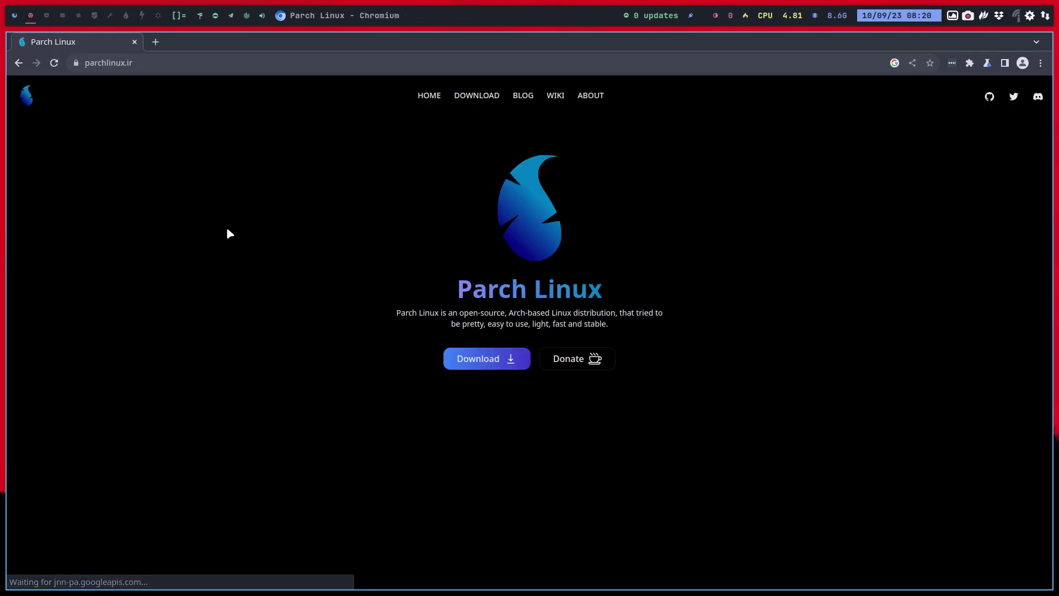
left_click(500, 367)
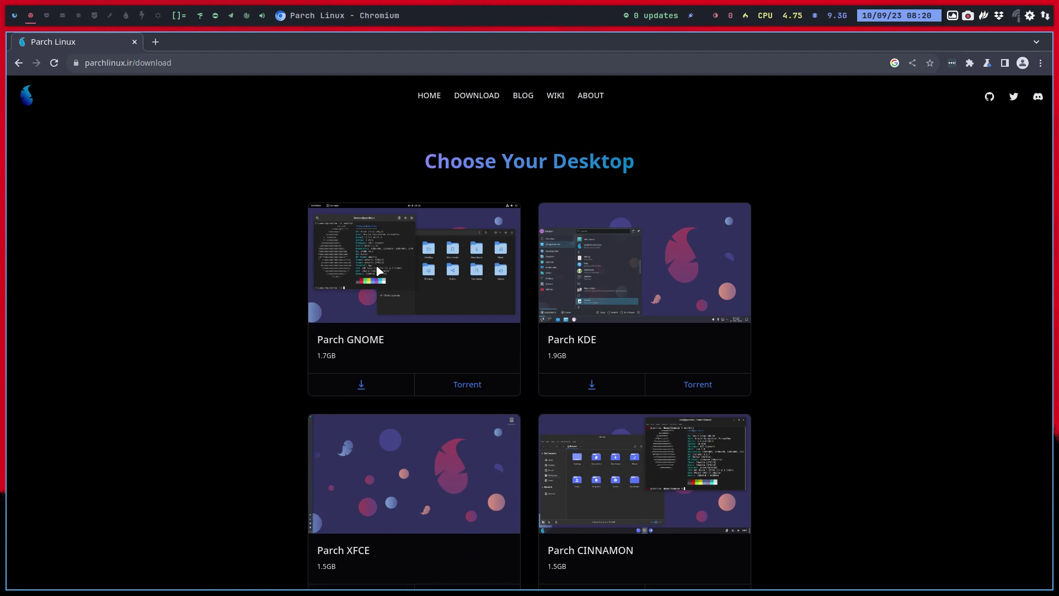
scroll(378, 270, "down", 3)
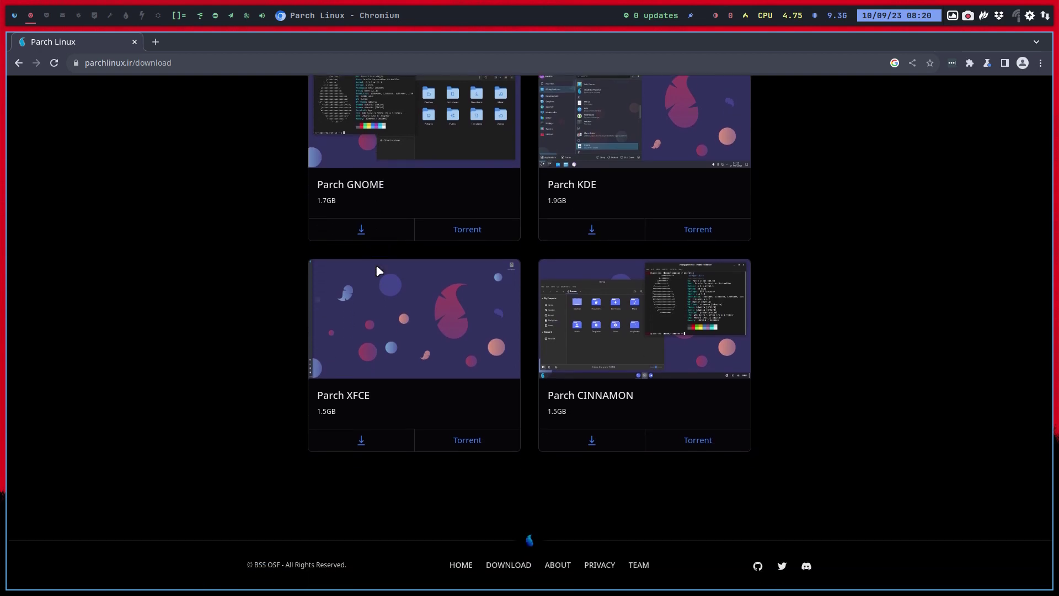
scroll(379, 270, "up", 3)
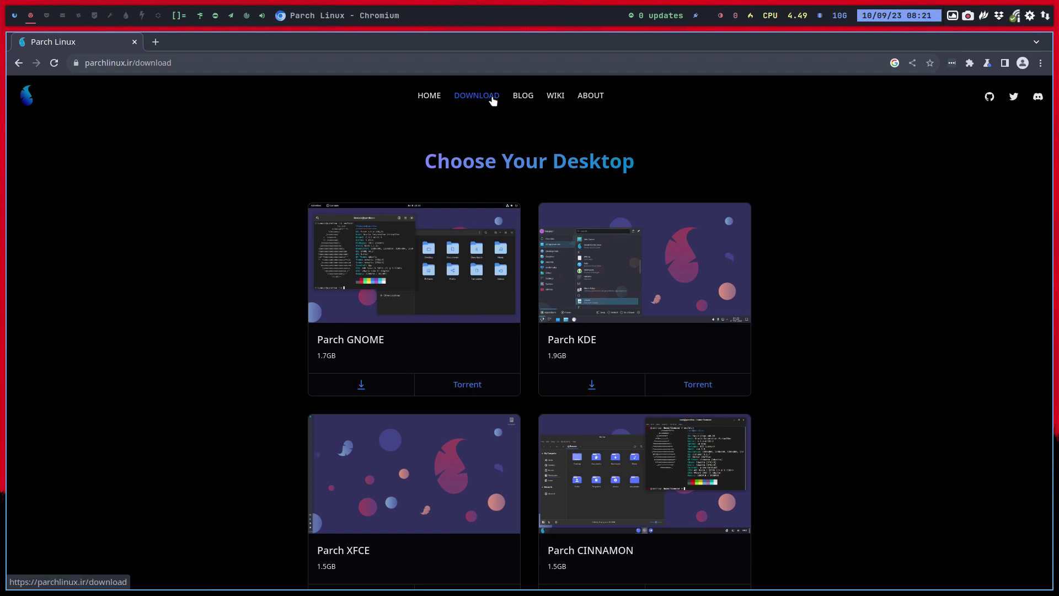
left_click(524, 97)
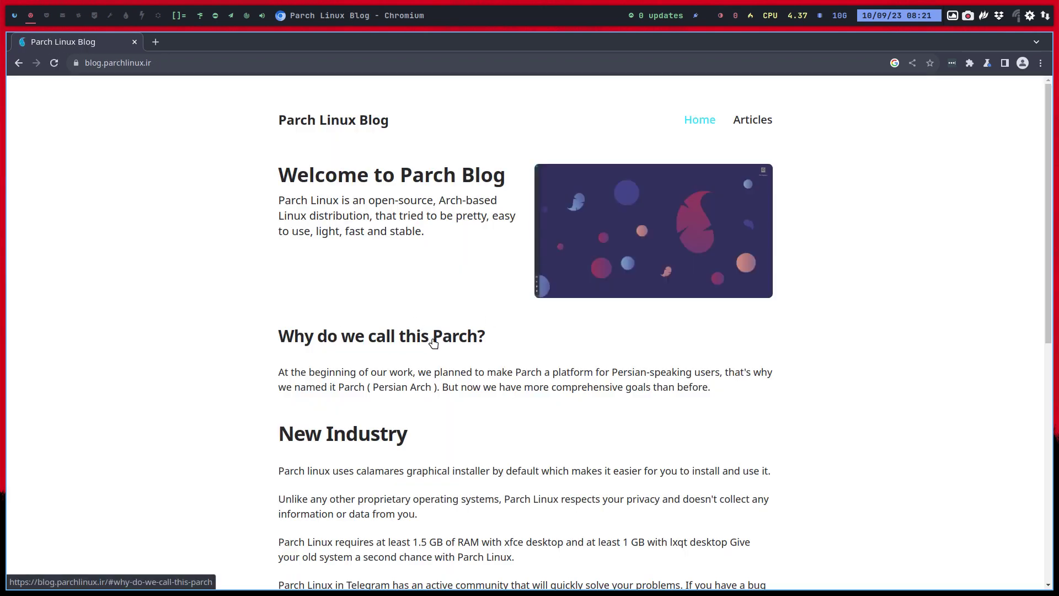
left_click_drag(331, 386, 430, 387)
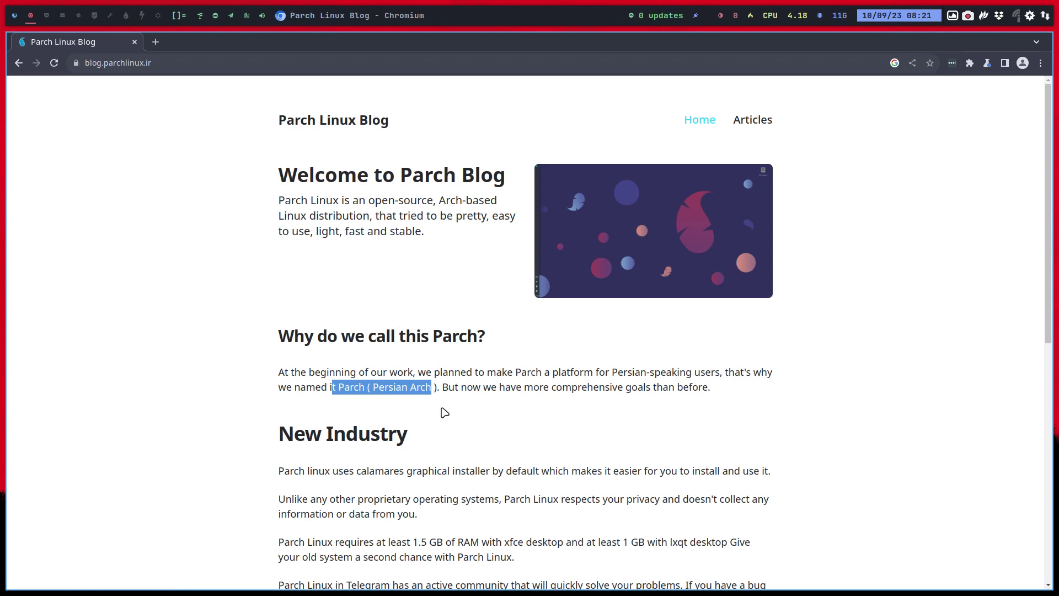
left_click_drag(382, 389, 456, 420)
scroll(544, 422, "down", 2)
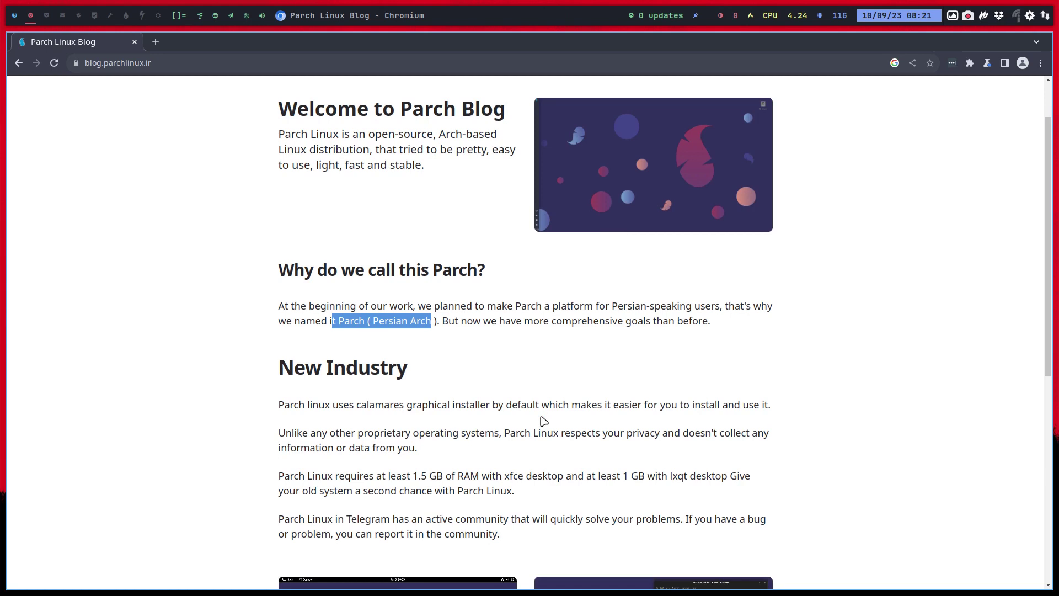
scroll(543, 421, "down", 5)
scroll(541, 421, "down", 3)
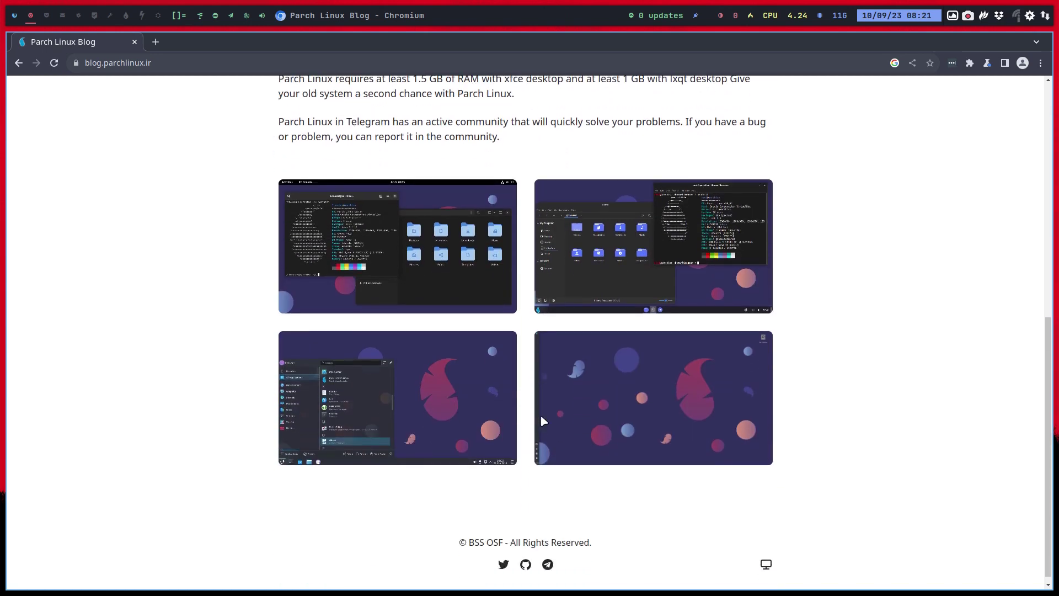
scroll(540, 421, "up", 7)
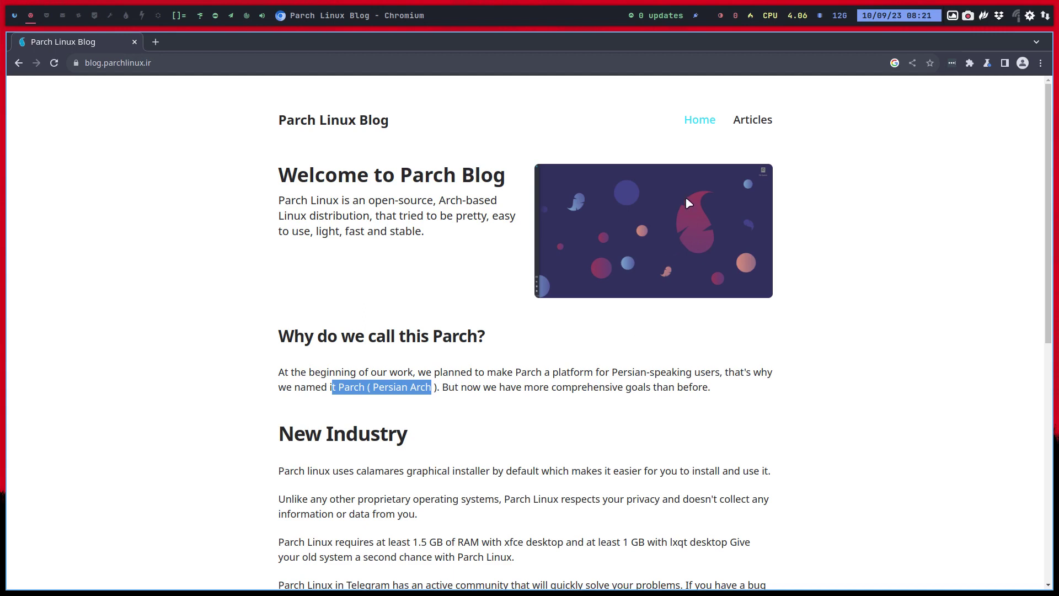
left_click(752, 122)
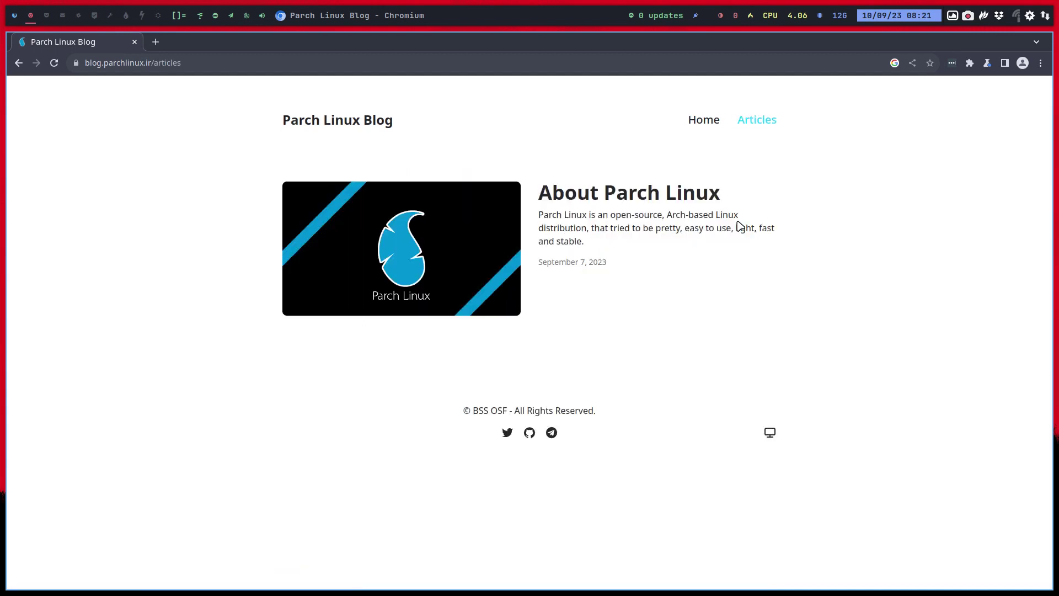
left_click(19, 63)
left_click(19, 63)
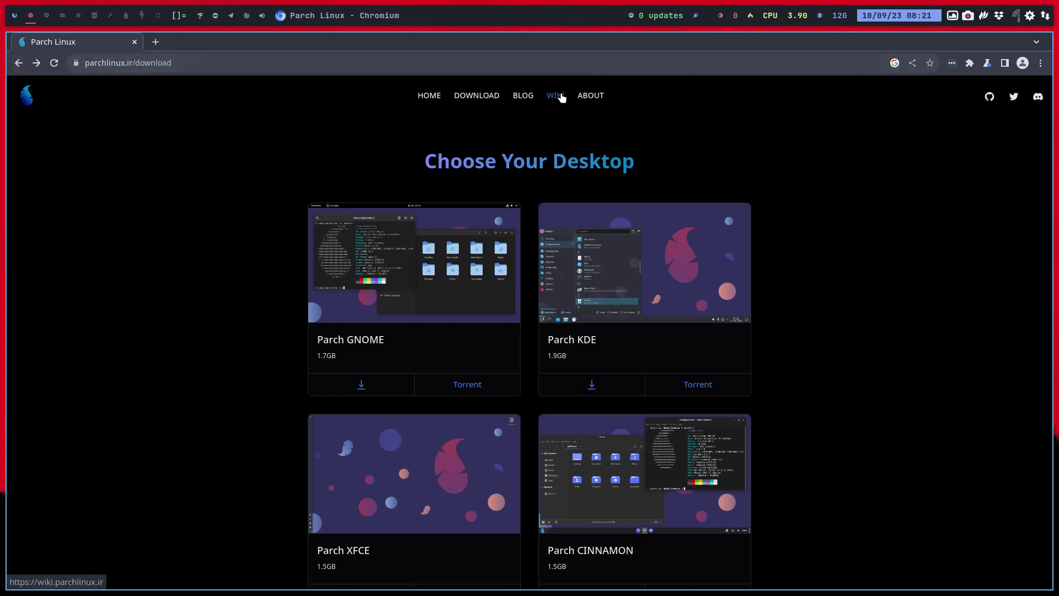
Browse the Parch Linux wiki's Welcome page and its Parch Linux dwm page.
left_click(557, 96)
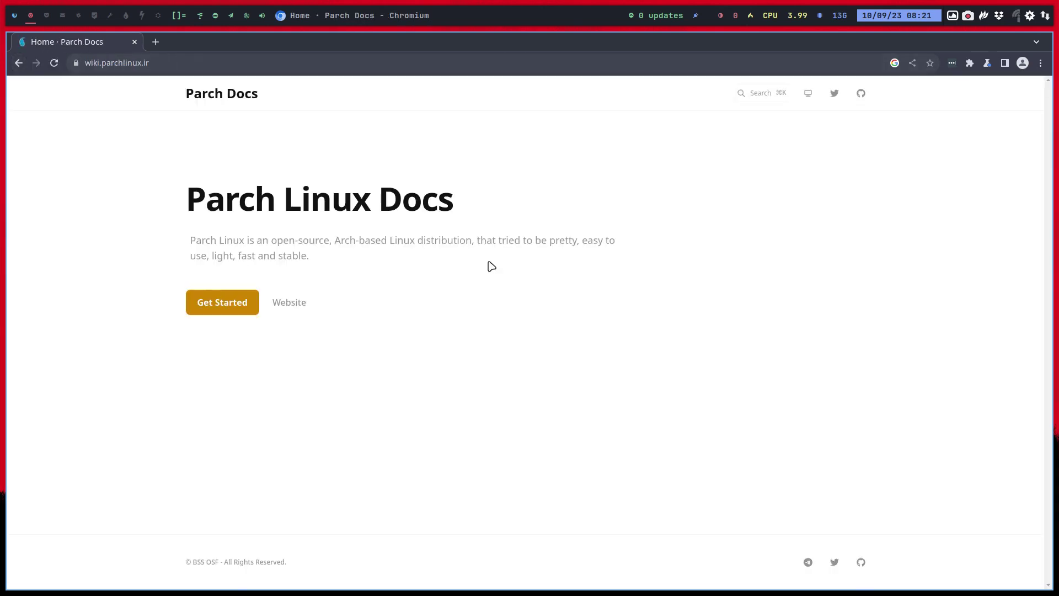
left_click(284, 303)
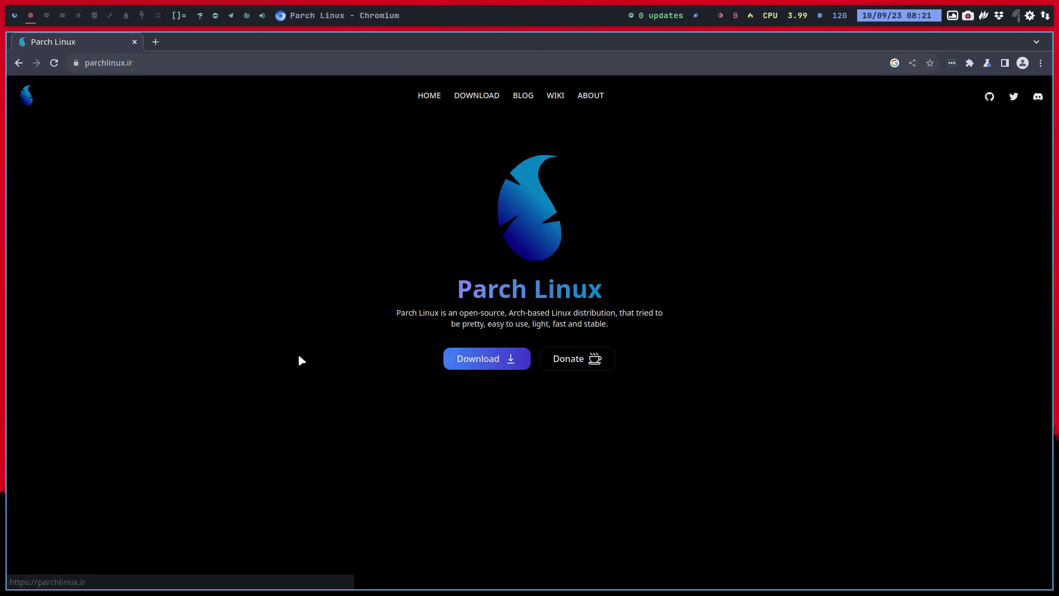
left_click(19, 62)
left_click(222, 300)
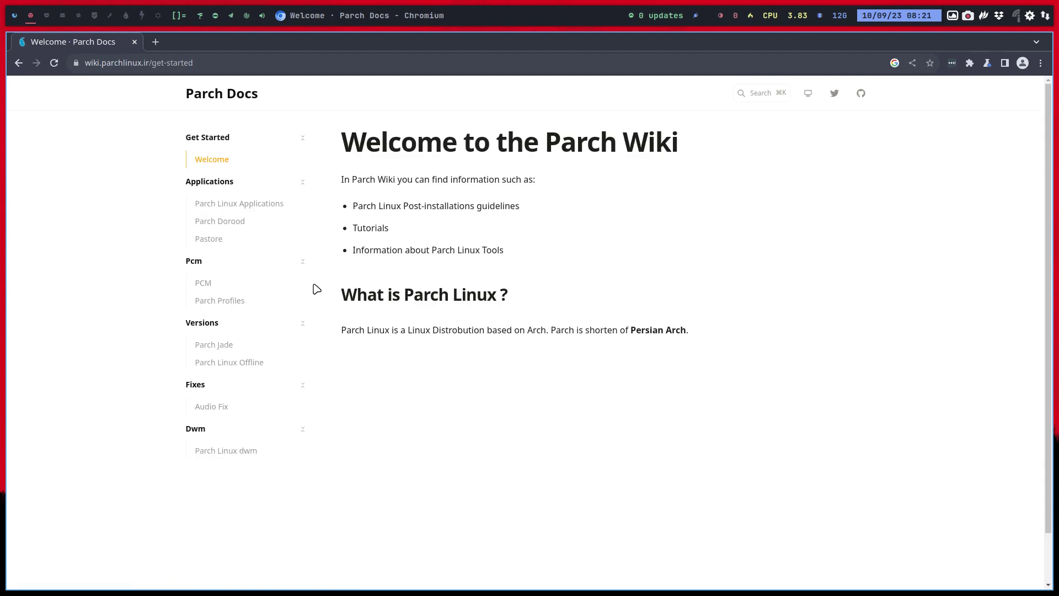
left_click(227, 453)
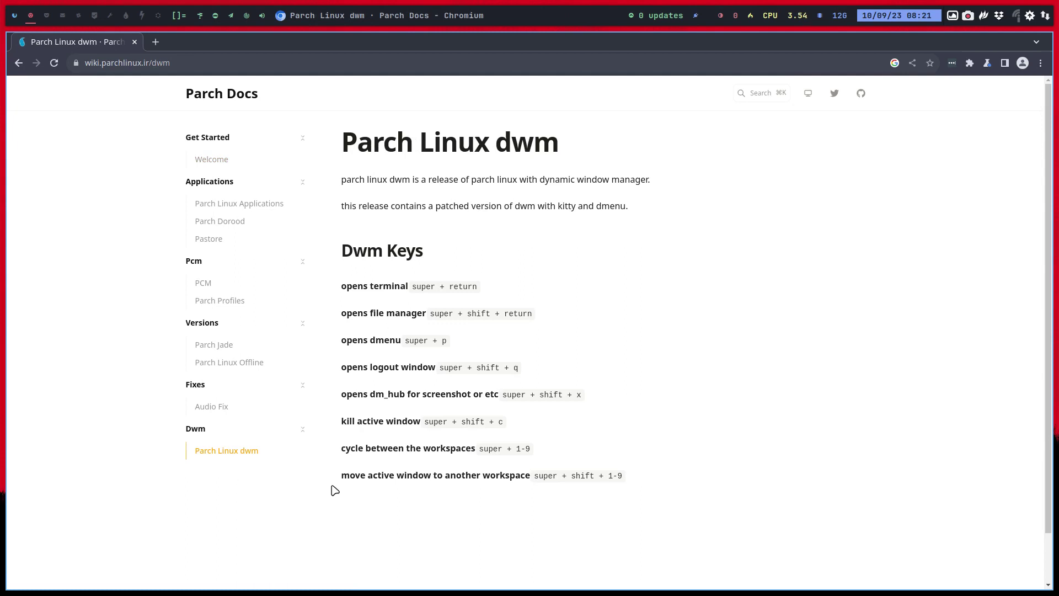
left_click(19, 65)
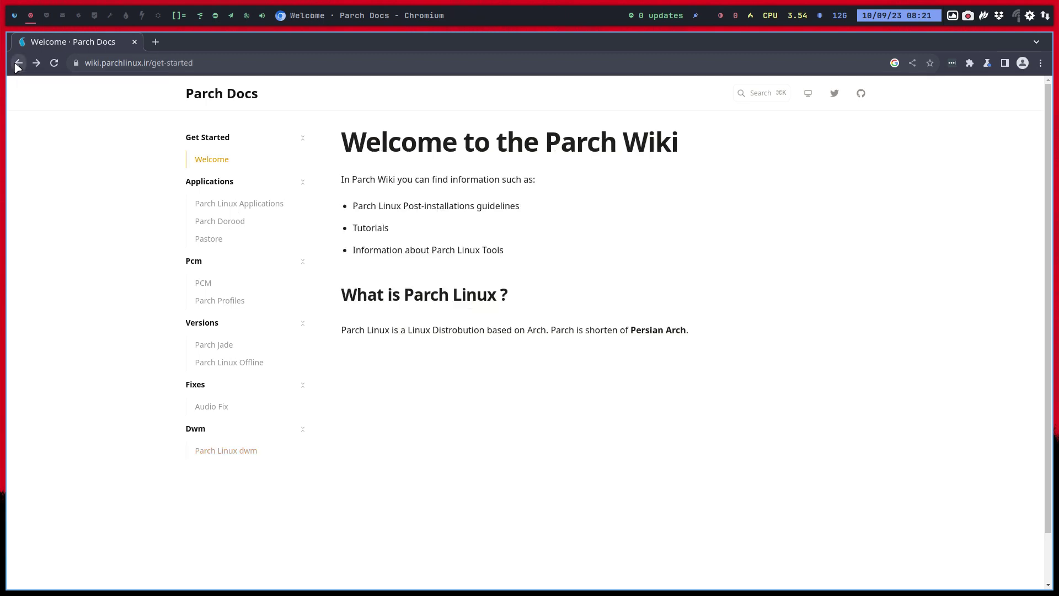
Open Parch Jade and Parch Linux Offline, highlight the editions list, then go back.
left_click(220, 345)
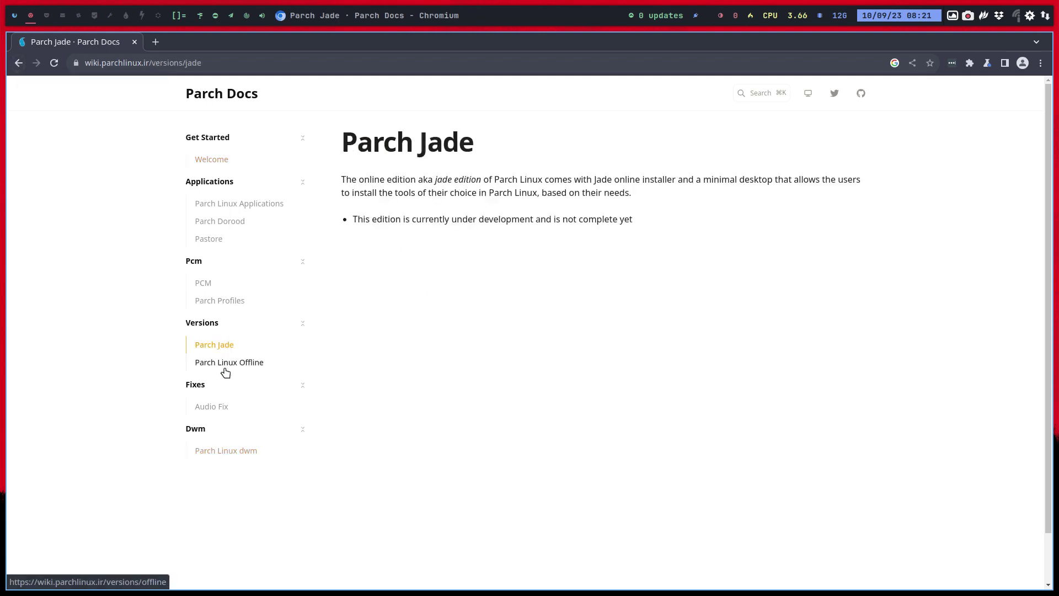
left_click(226, 371)
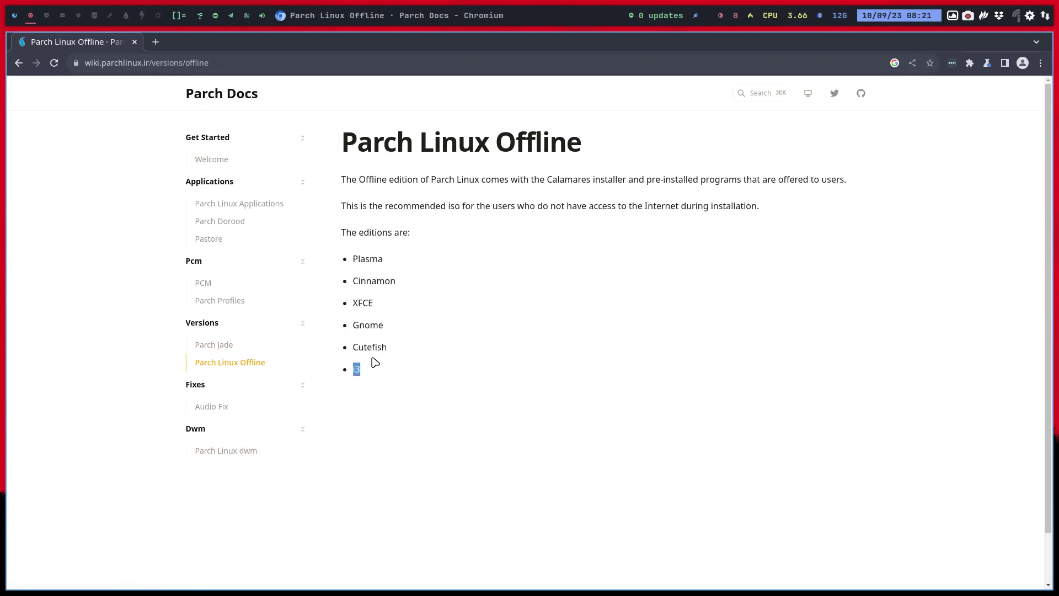
left_click_drag(373, 348, 364, 348)
left_click_drag(391, 332, 355, 263)
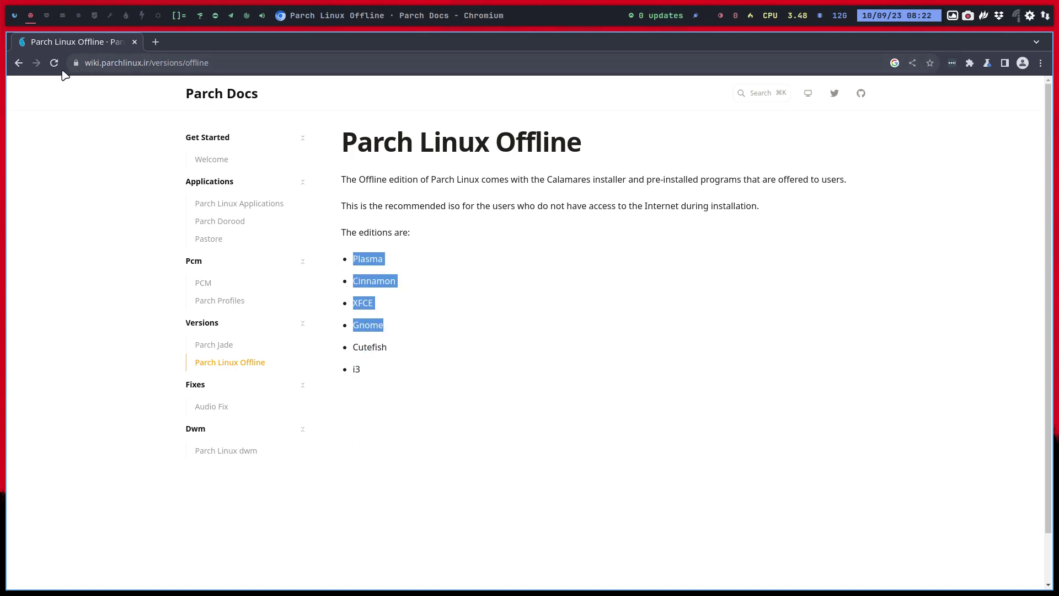
left_click(18, 64)
left_click(18, 63)
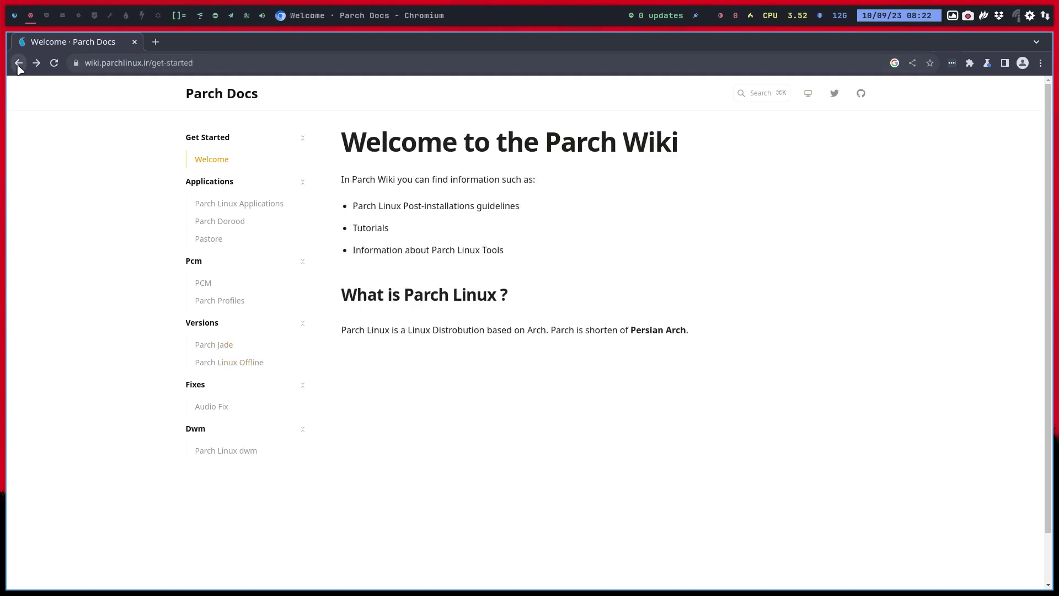
Return to the download page, then reach the Team page via About and the footer.
left_click(18, 64)
left_click(18, 64)
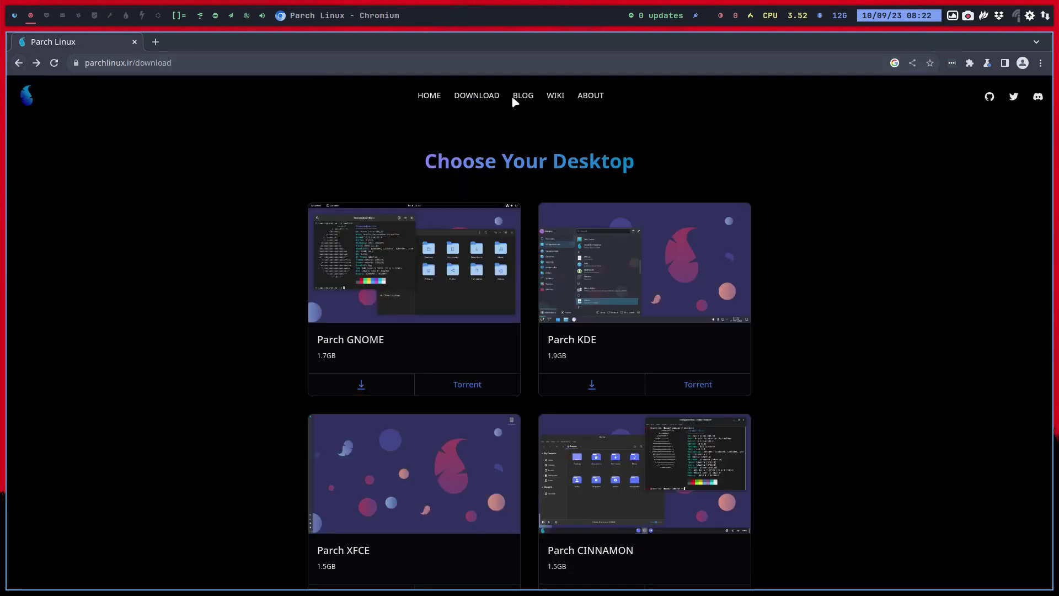
left_click(590, 97)
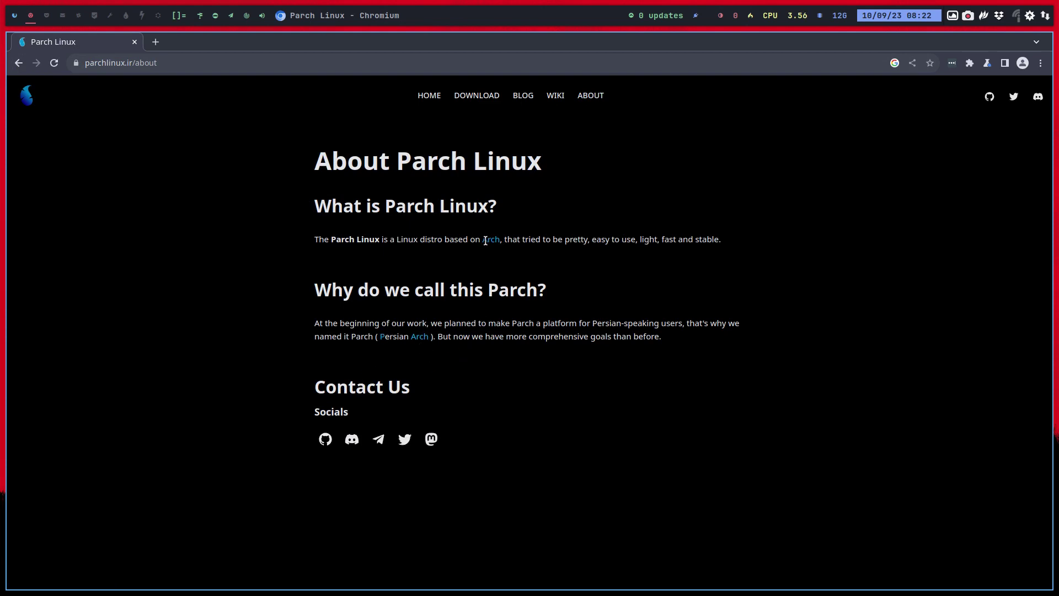
scroll(603, 314, "down", 3)
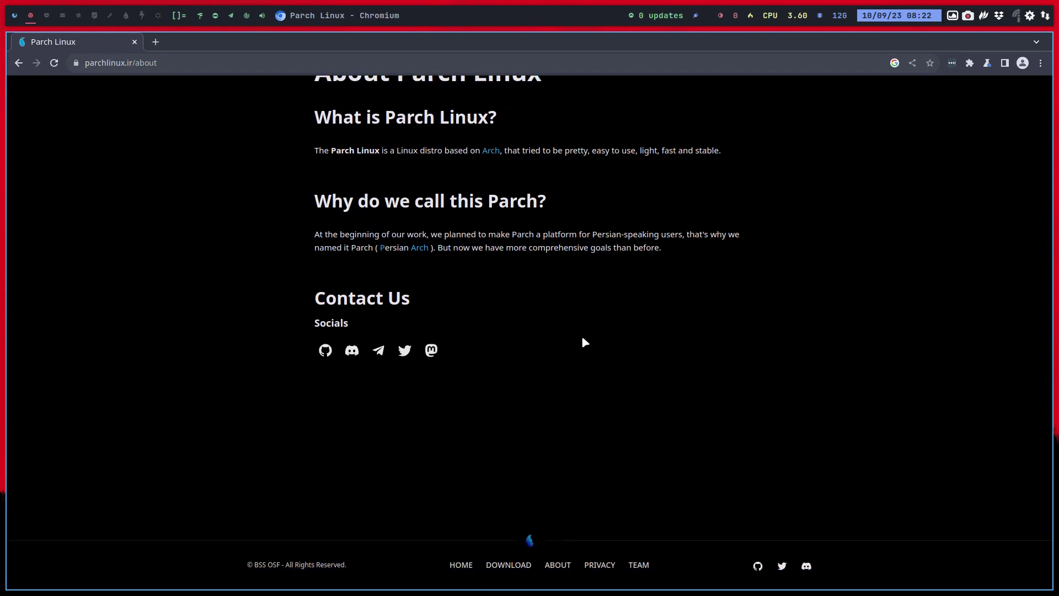
left_click(638, 565)
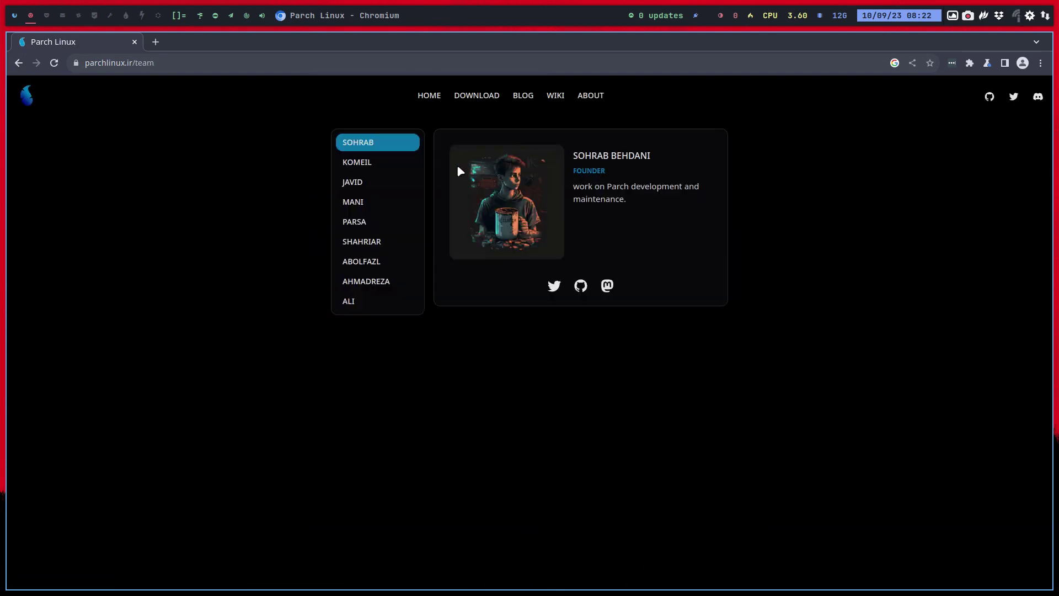
View each team member's profile in turn, down to the designer.
left_click(358, 165)
left_click(359, 184)
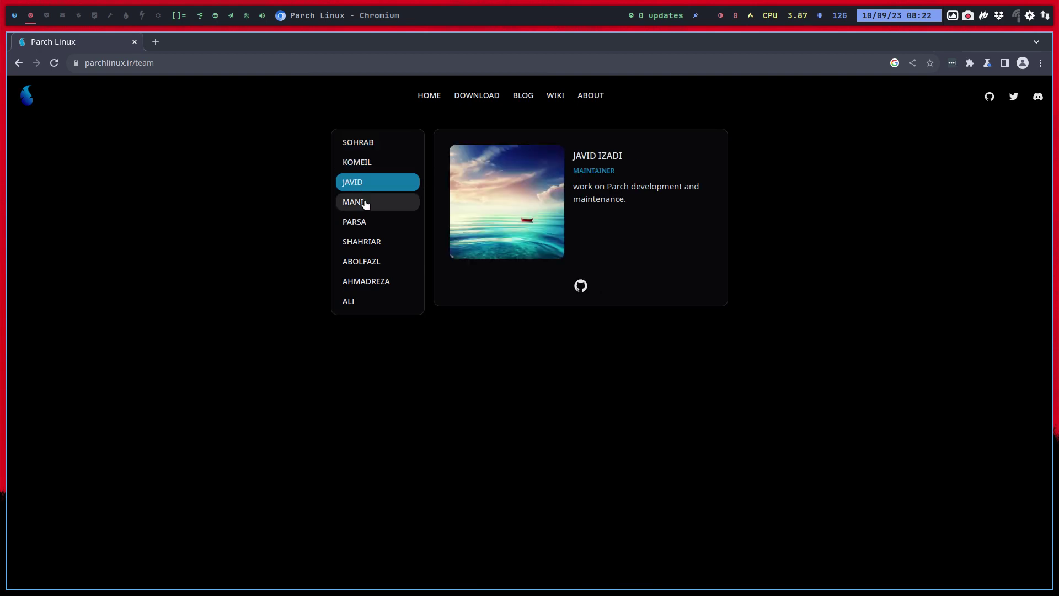
left_click(366, 203)
left_click(366, 221)
left_click(371, 242)
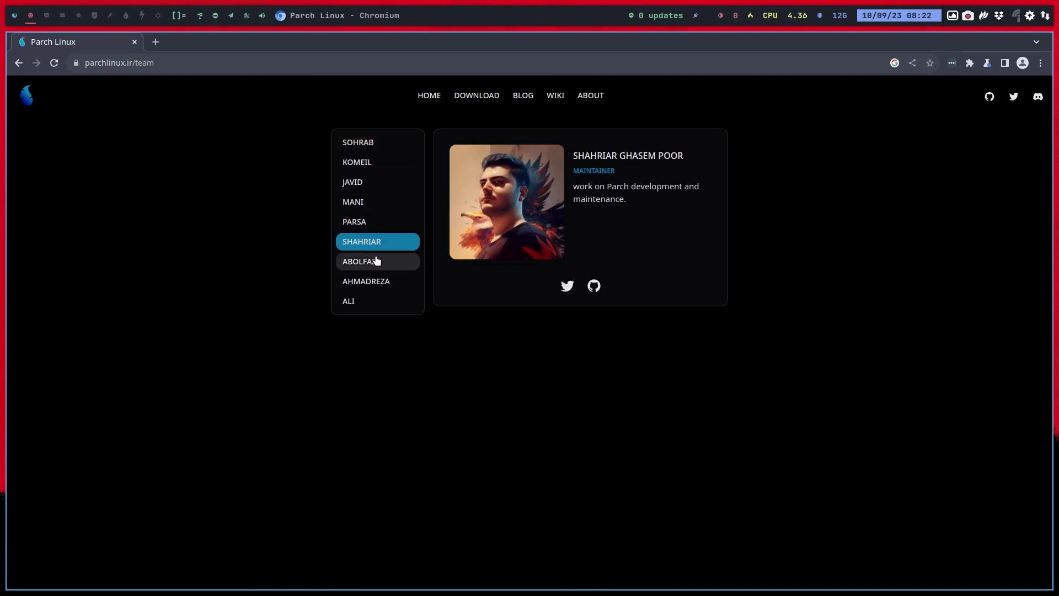
left_click(376, 261)
left_click(375, 283)
left_click(366, 301)
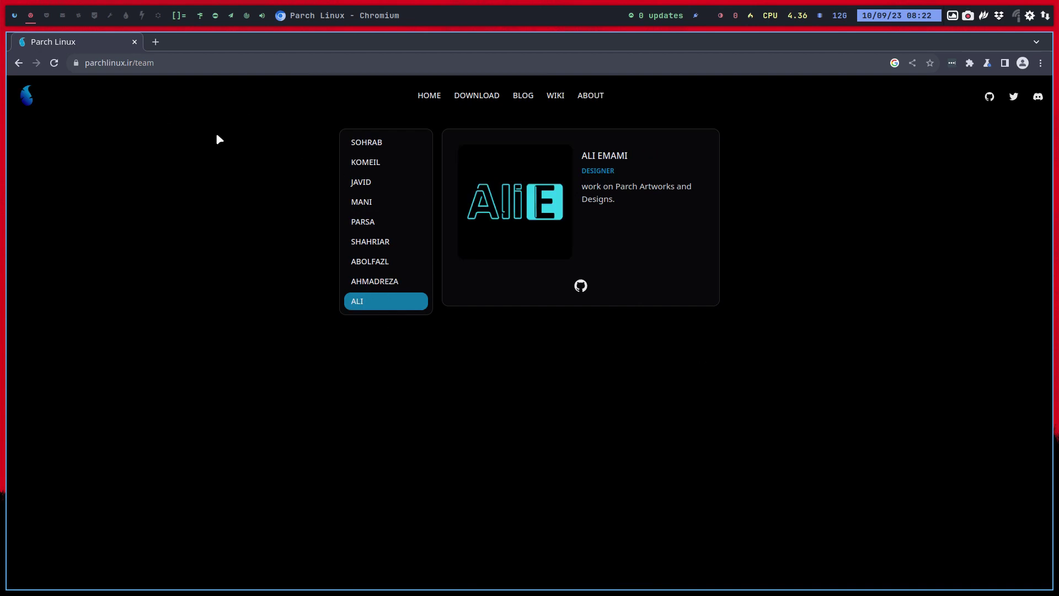
Close Chromium, return to the VM in full-screen, and minimise the installer.
key("ctrl+w")
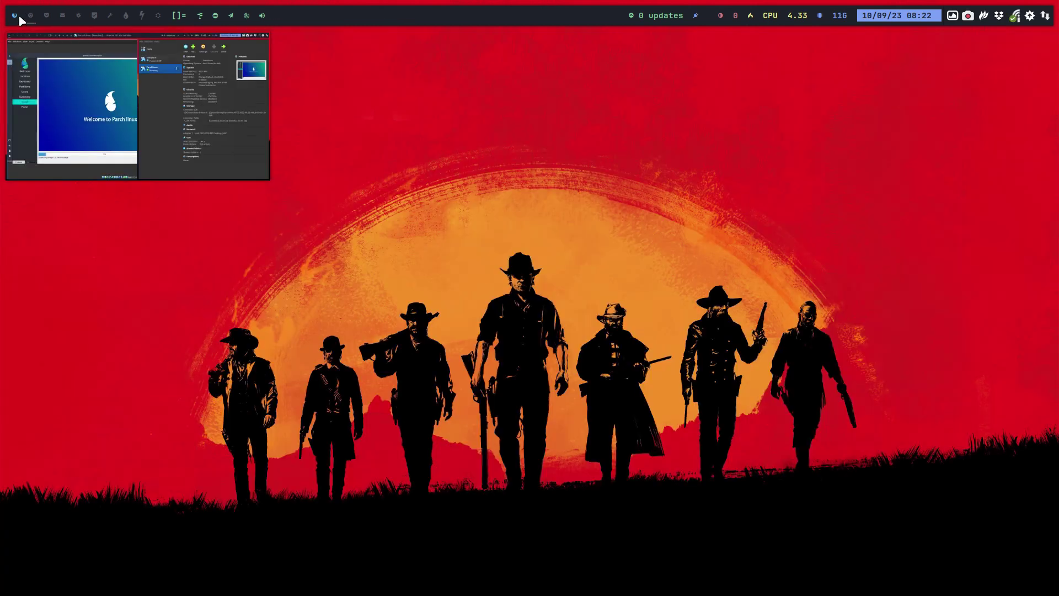
left_click(16, 16)
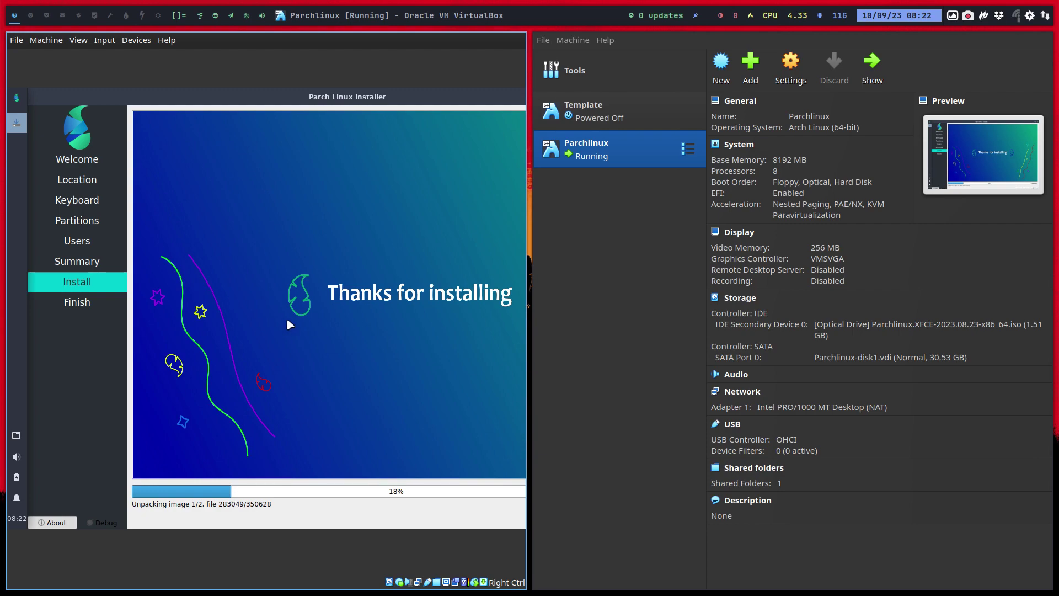
key("Control_R+f")
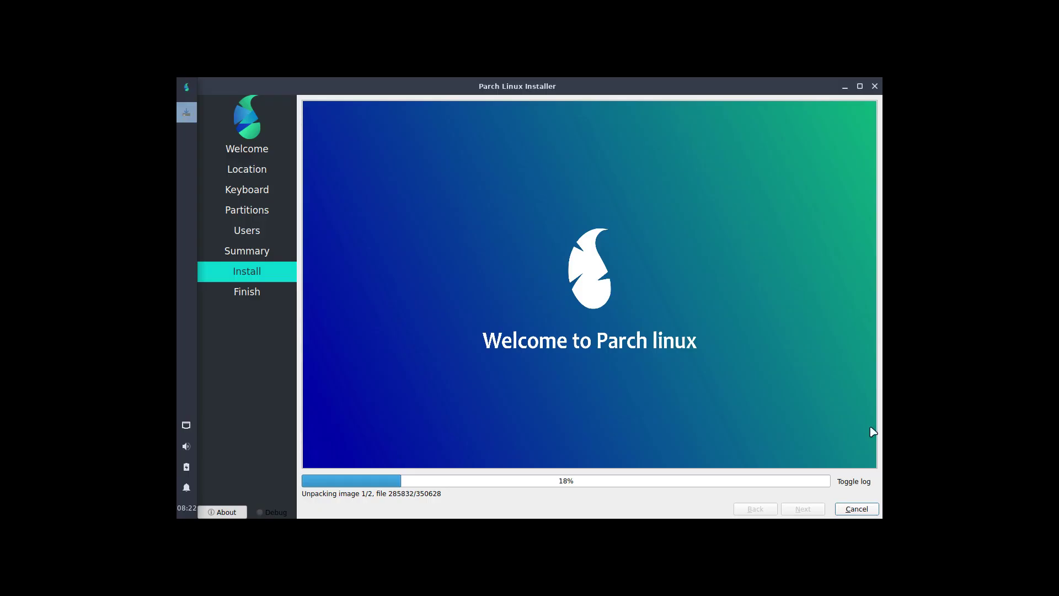
left_click(845, 87)
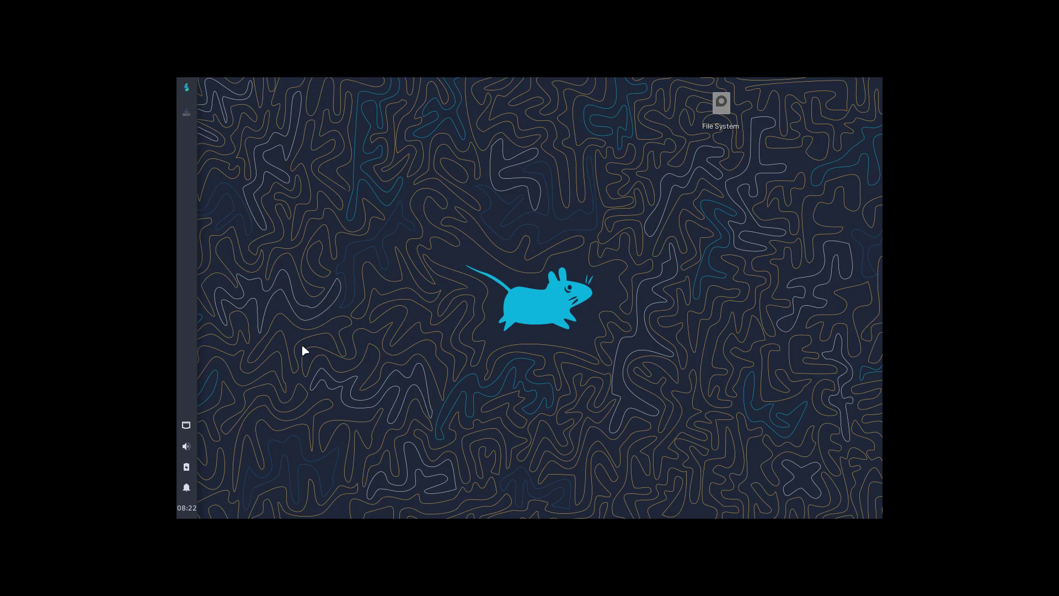
Open File System in Thunar and browse into /etc/calamares.
left_click(722, 104)
left_click(727, 108)
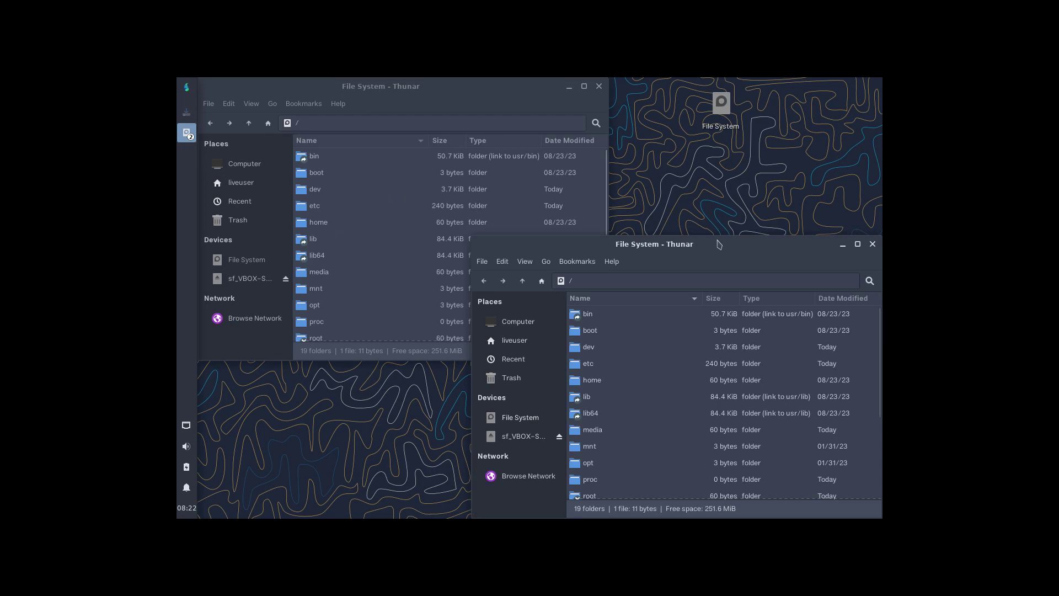
left_click(872, 243)
double_click(319, 205)
double_click(353, 222)
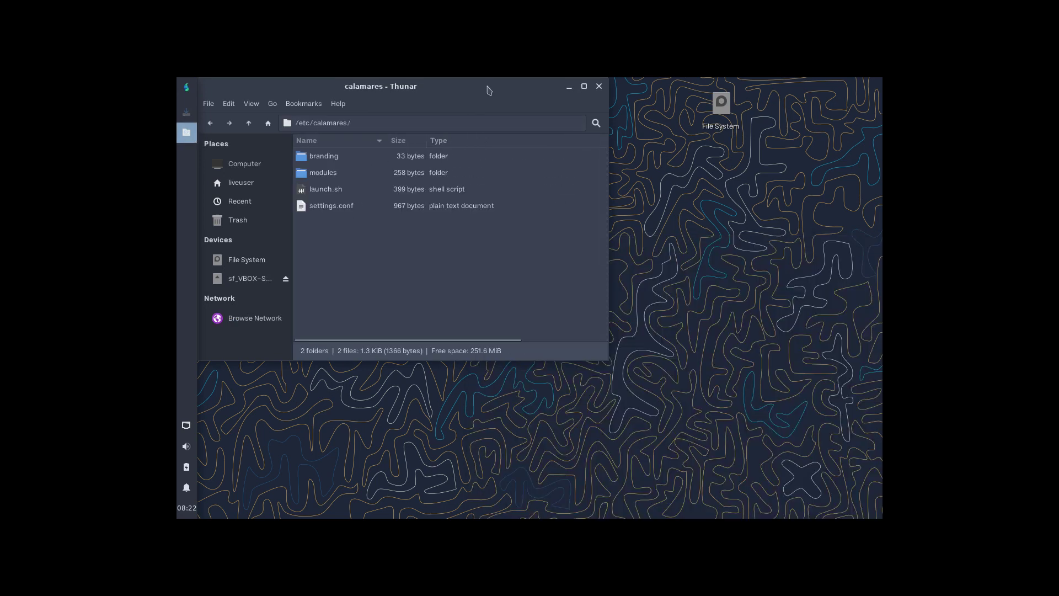
left_click_drag(491, 89, 666, 125)
Open settings.conf from /etc/calamares in Mousepad.
left_click(518, 248)
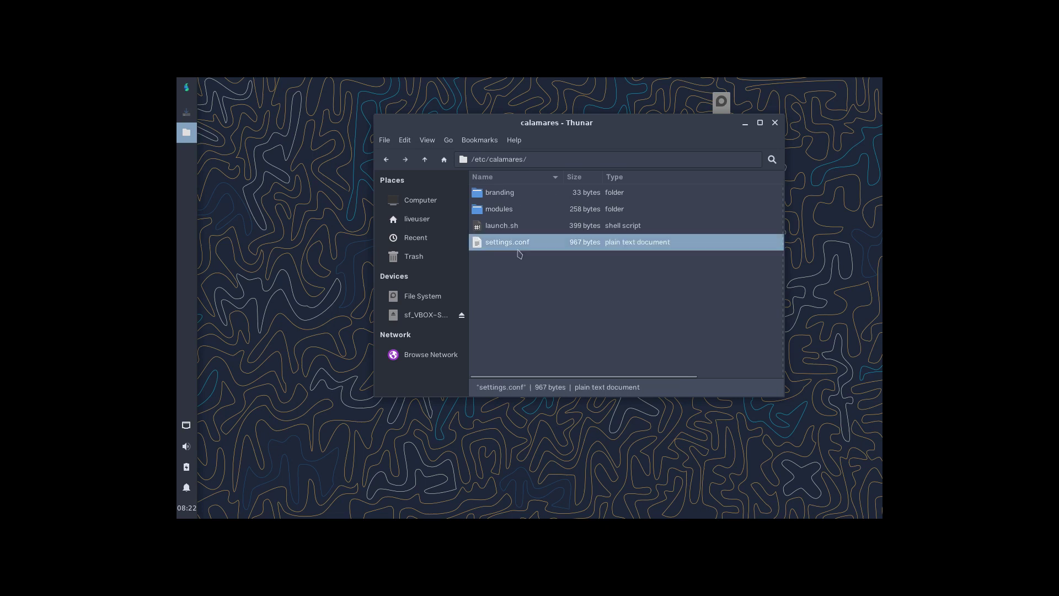
double_click(522, 245)
left_click_drag(491, 249, 659, 71)
Read settings.conf maximized through the shellprocess@remove-livecd step, close it, and open launch.sh.
left_click(708, 87)
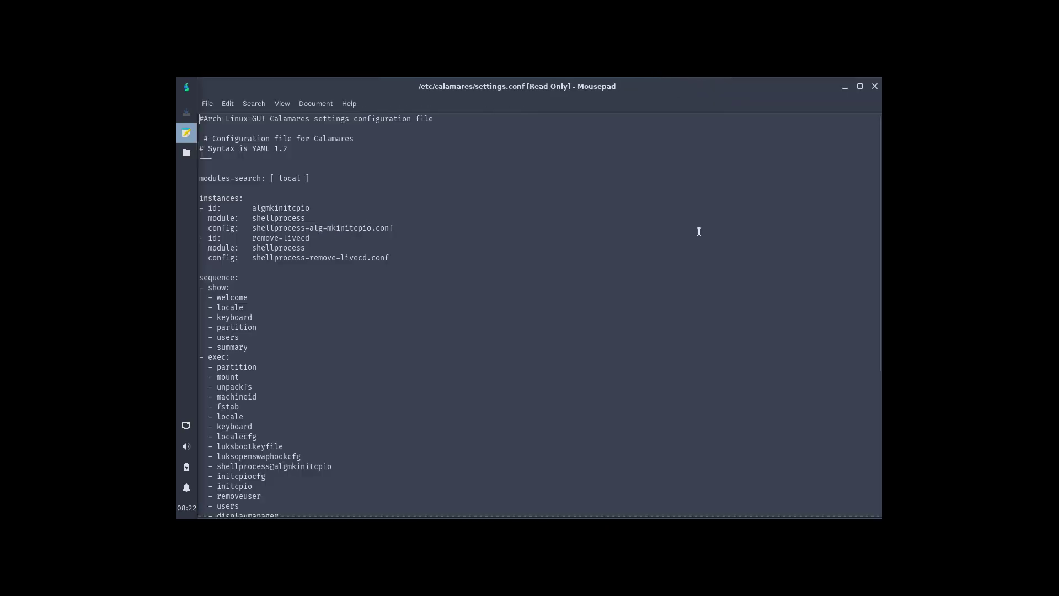
scroll(376, 251, "down", 1)
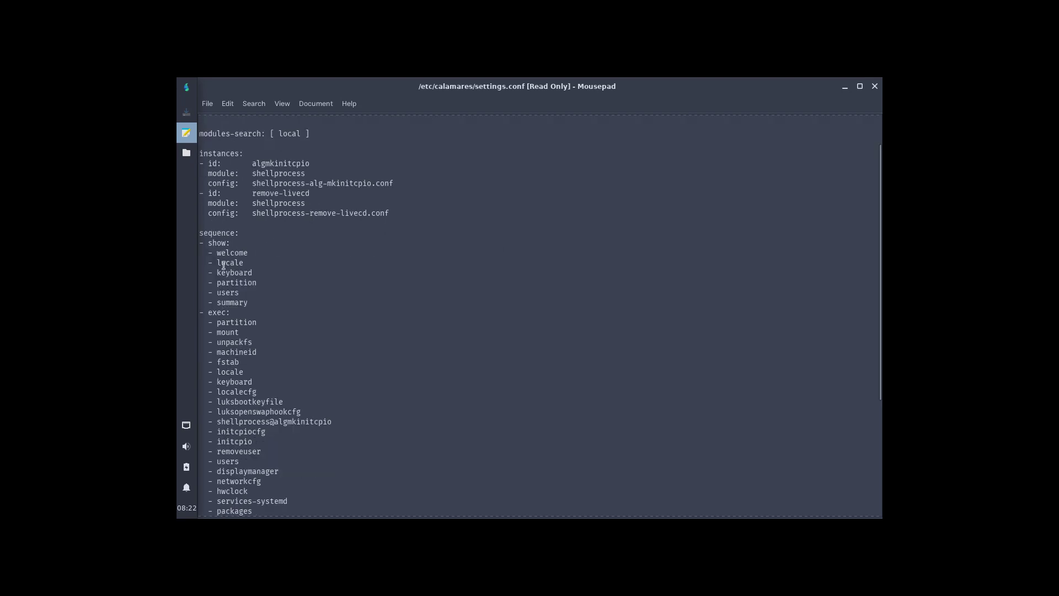
scroll(223, 299, "down", 6)
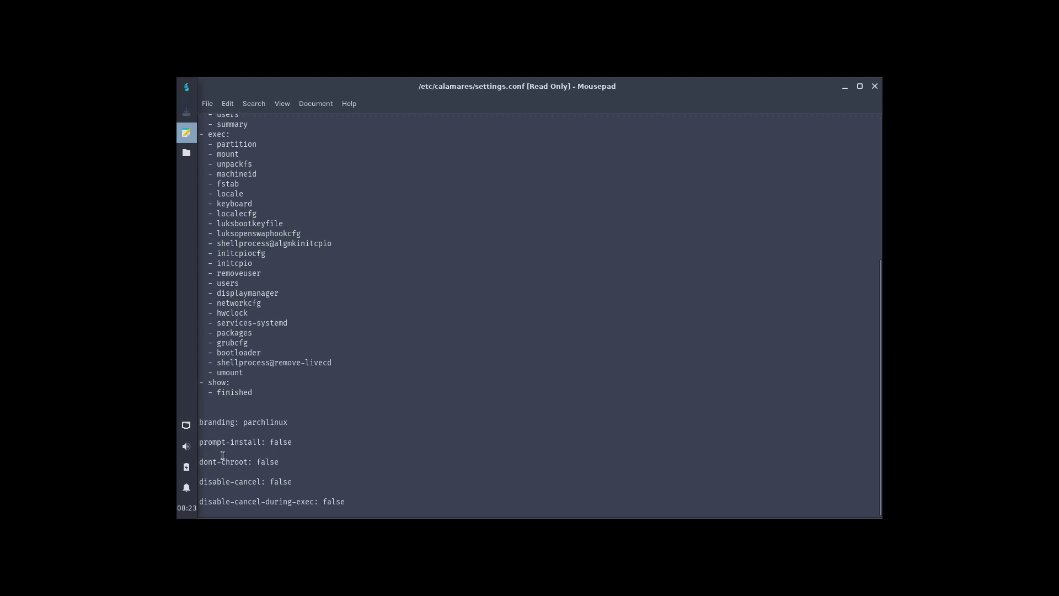
left_click_drag(337, 363, 217, 365)
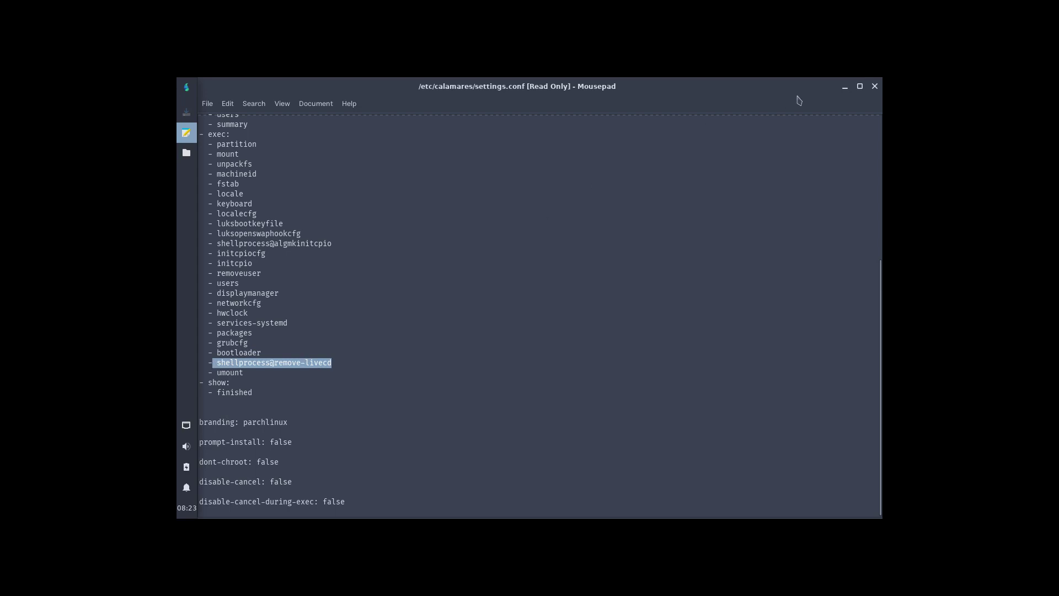
left_click(874, 87)
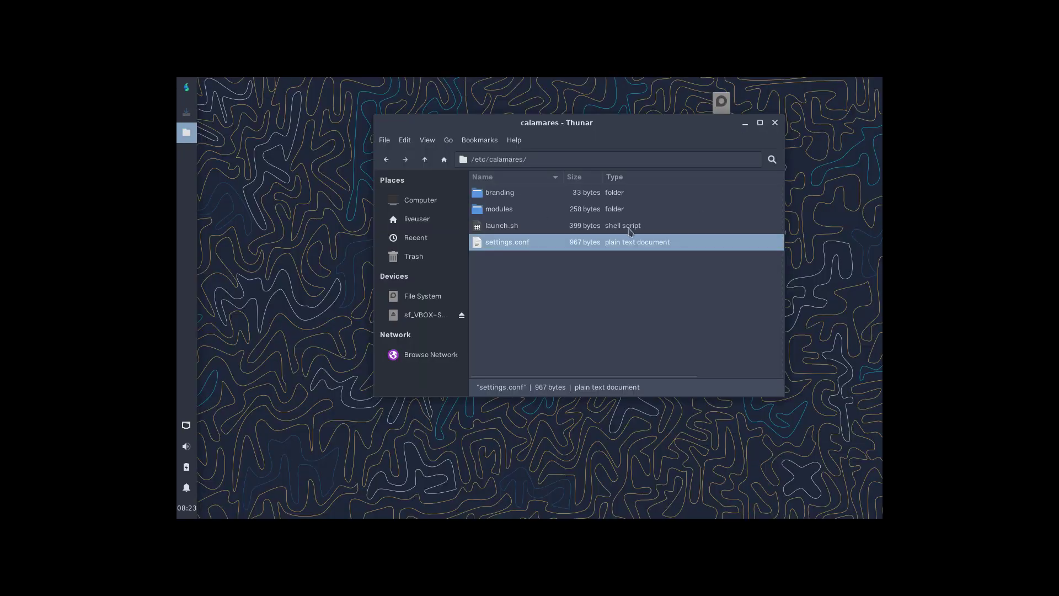
left_click(520, 214)
double_click(519, 227)
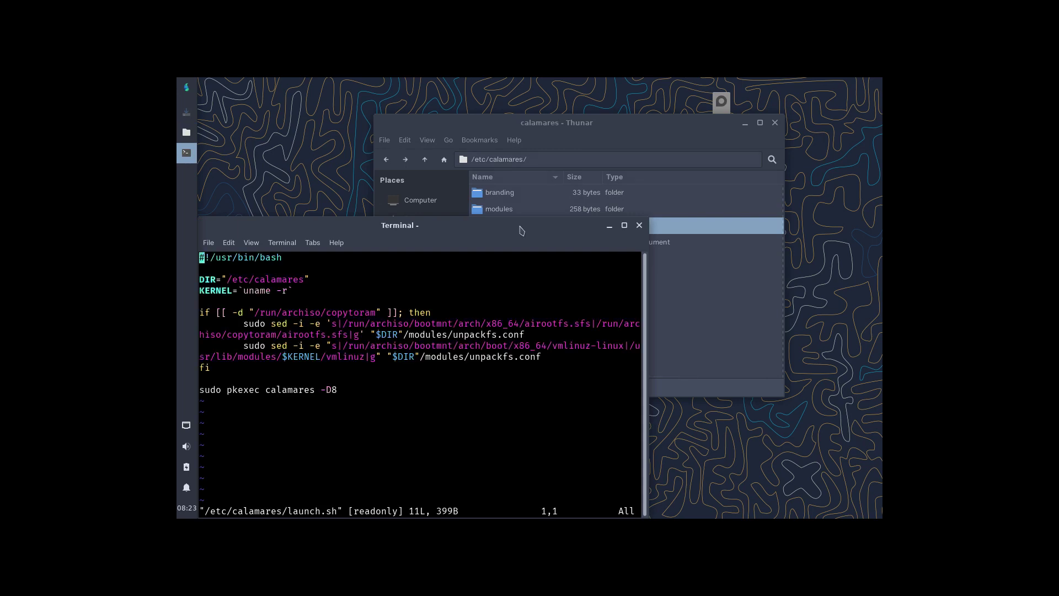
Close launch.sh, then view and close shellprocess-alg-mkinitcpio.conf and shellprocess-remove-livecd.conf in modules.
left_click(640, 225)
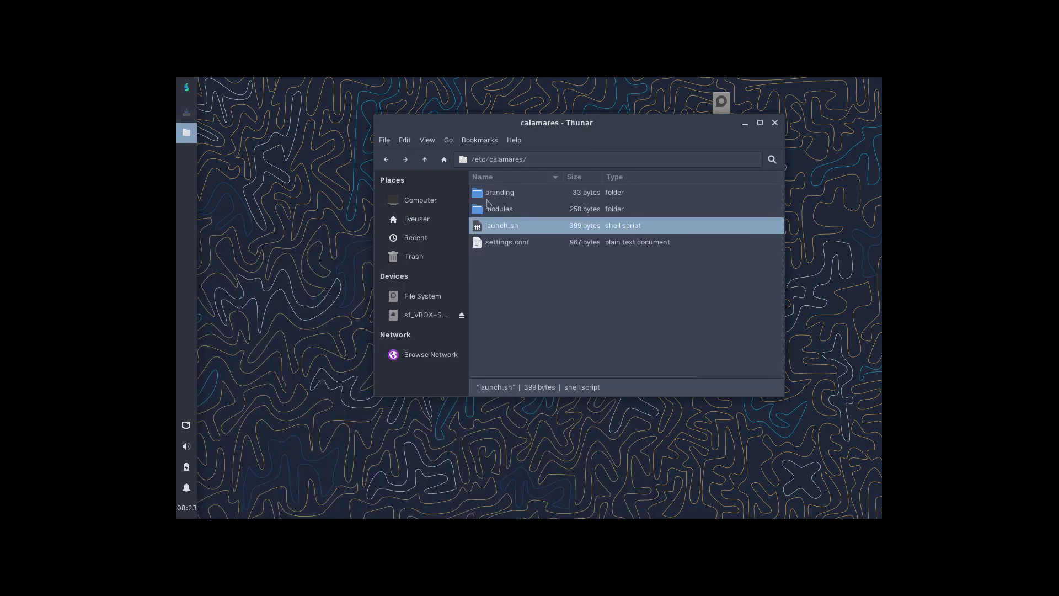
double_click(515, 211)
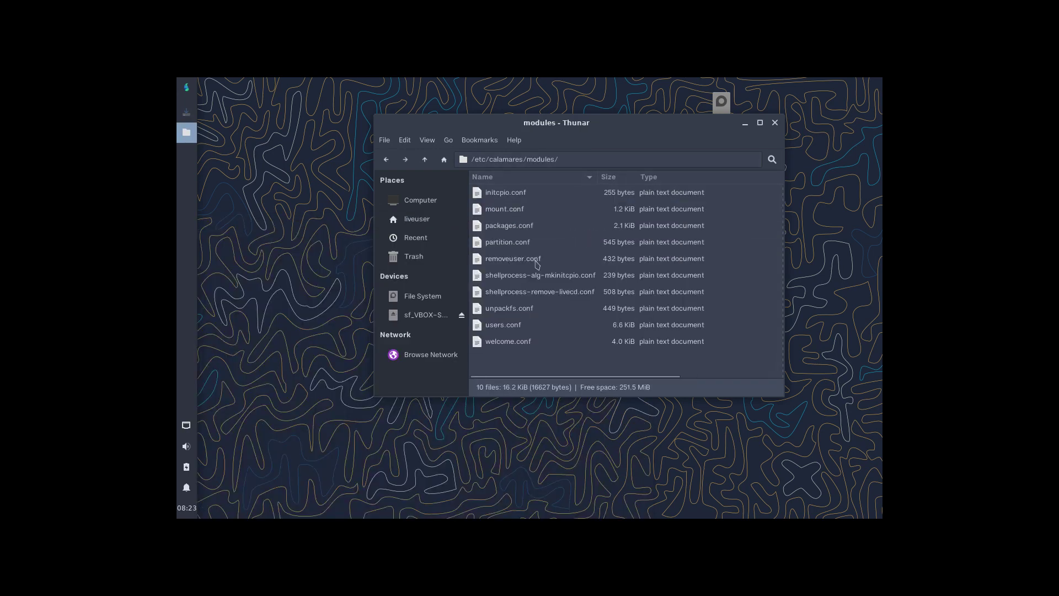
double_click(568, 275)
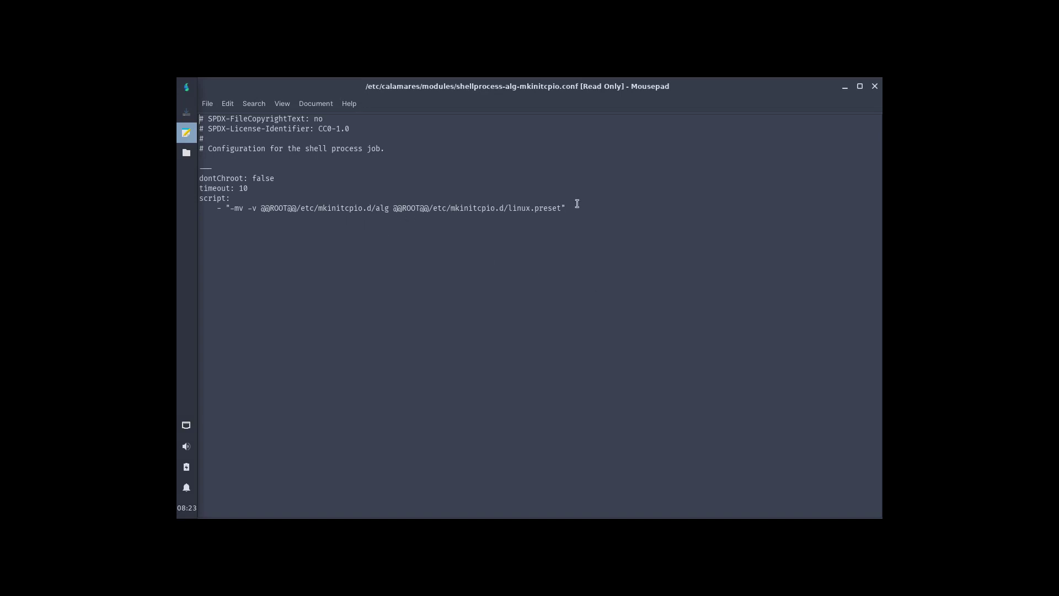
left_click(875, 86)
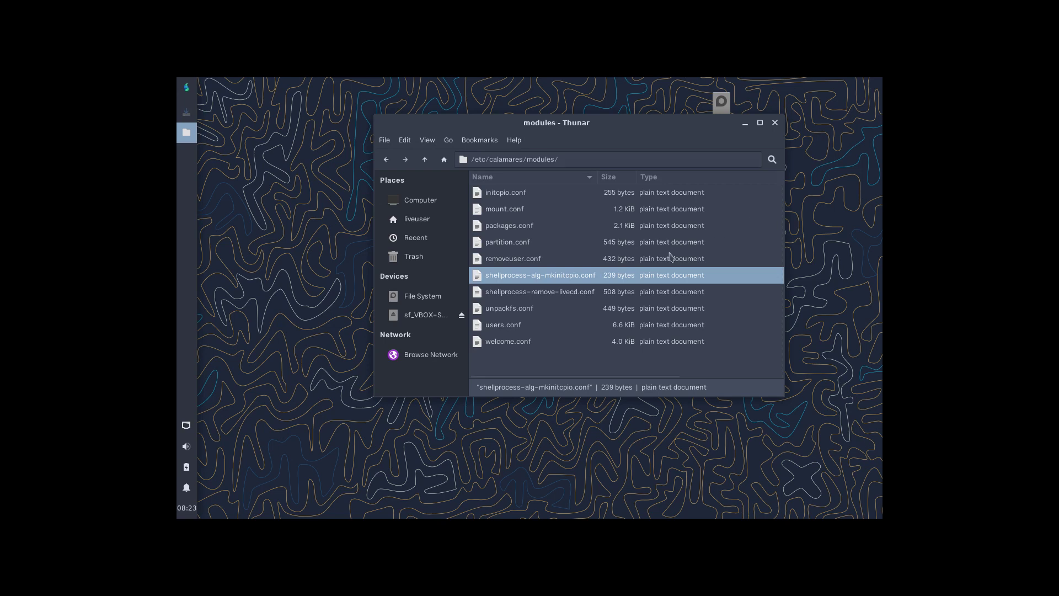
double_click(568, 292)
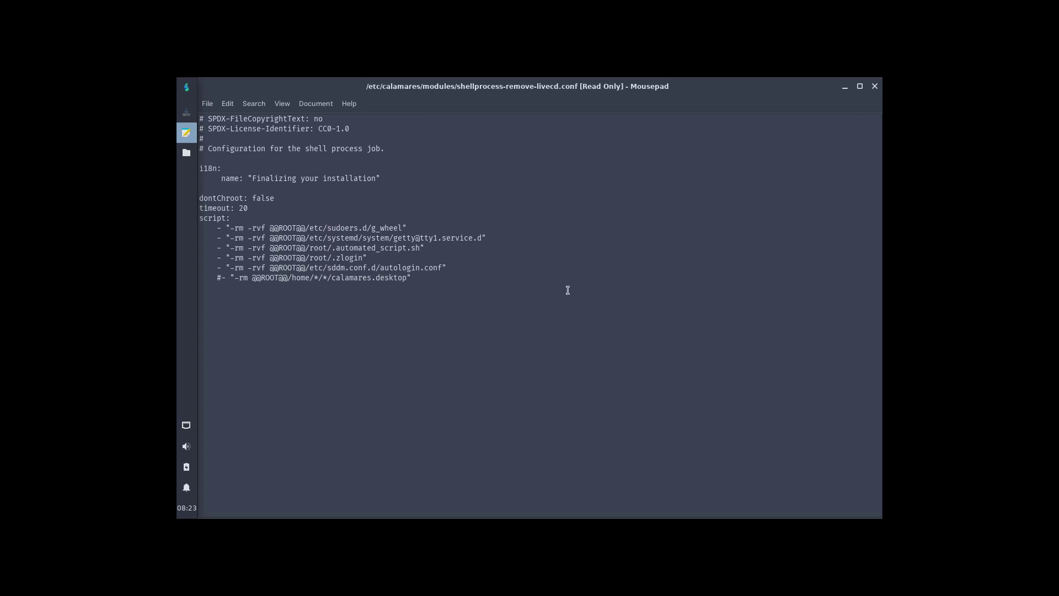
left_click_drag(332, 269, 442, 268)
left_click(874, 86)
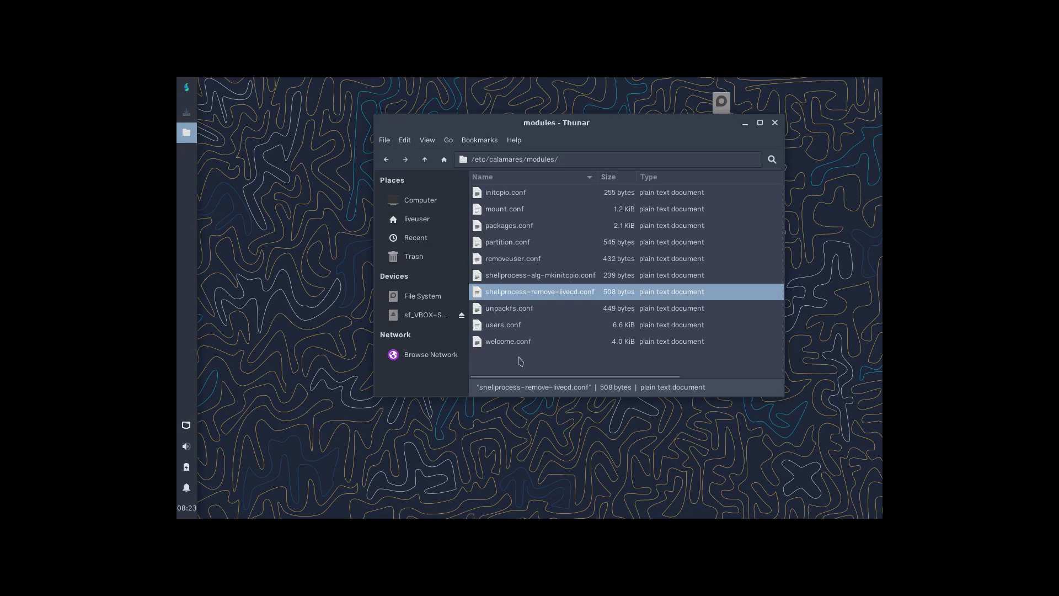
Go up to calamares and open Slide1.jpg from branding/parchlinux in Image Viewer.
left_click(425, 161)
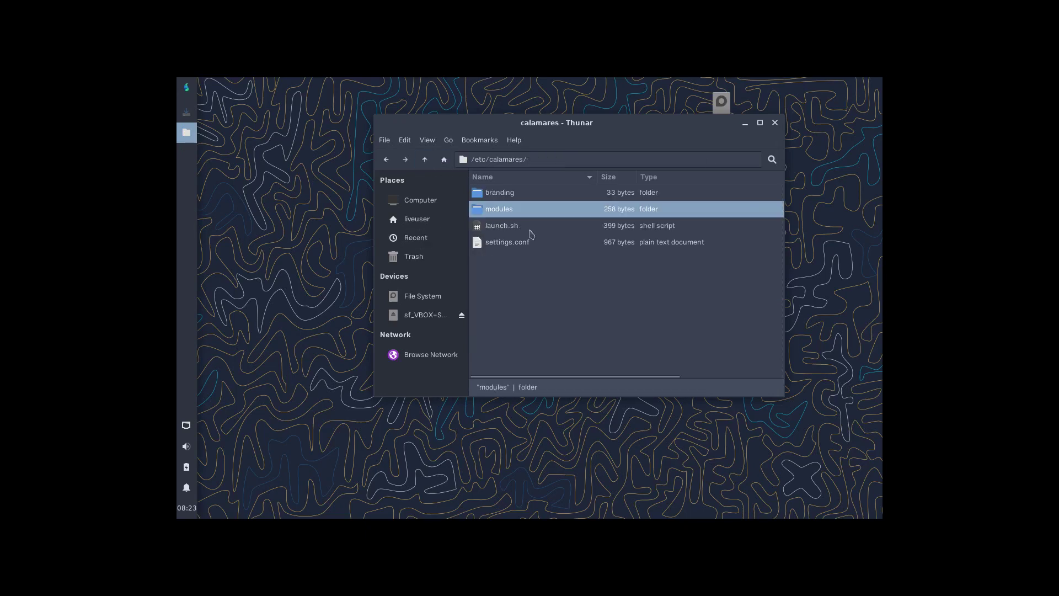
double_click(501, 193)
double_click(501, 193)
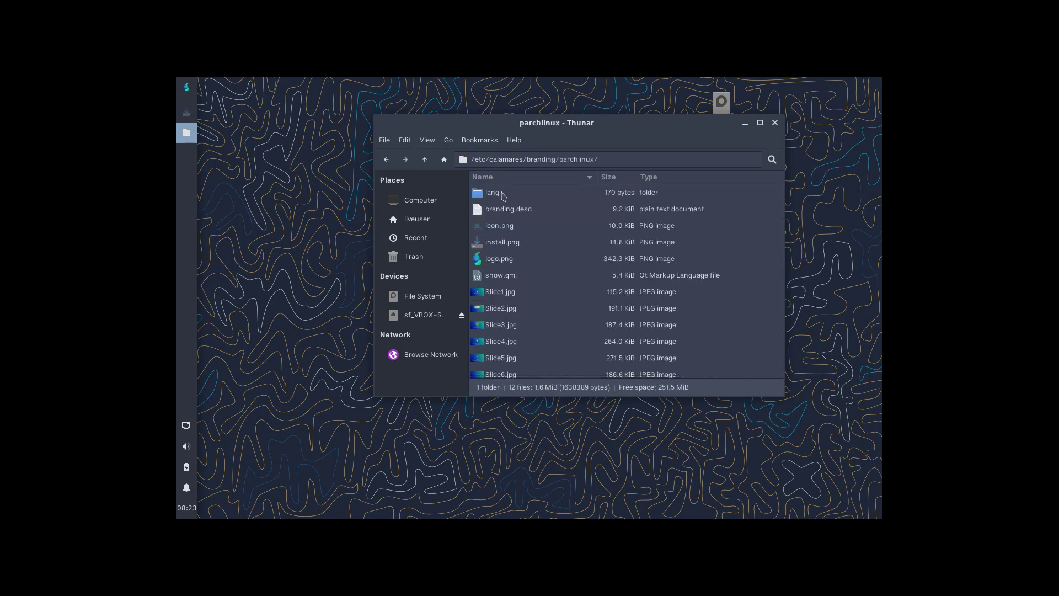
double_click(519, 293)
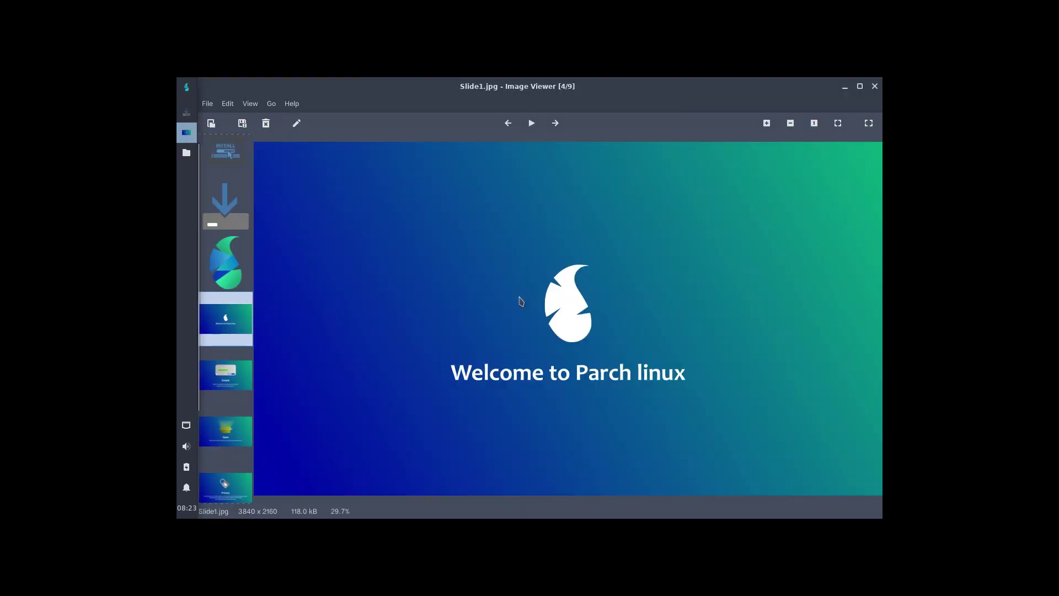
Step through the installer slides, then close Image Viewer and Thunar.
key("Right")
key("Right")
key("Right")
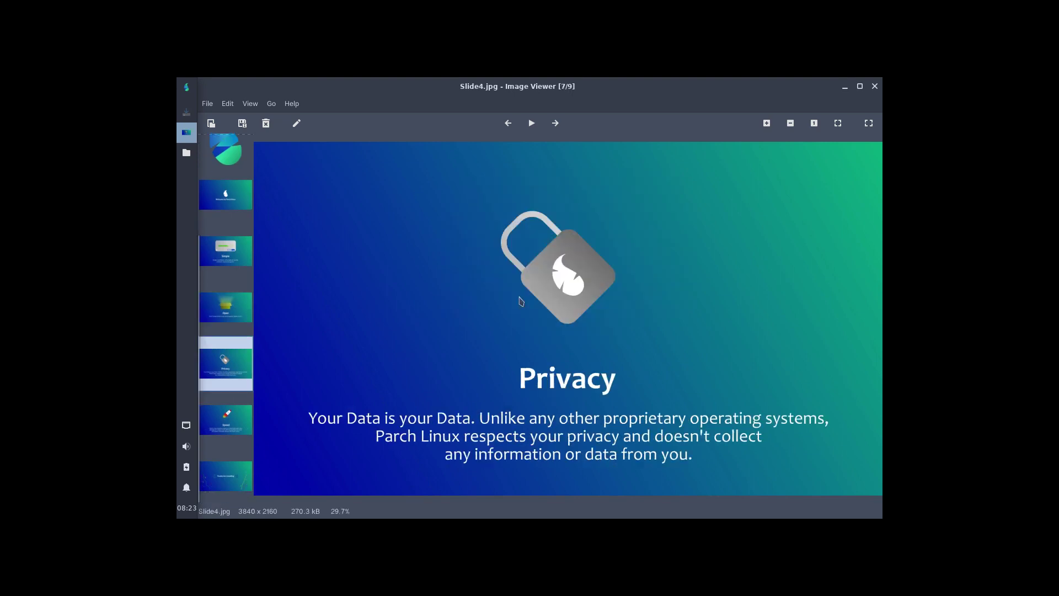
key("Right")
key("Right")
key("Right")
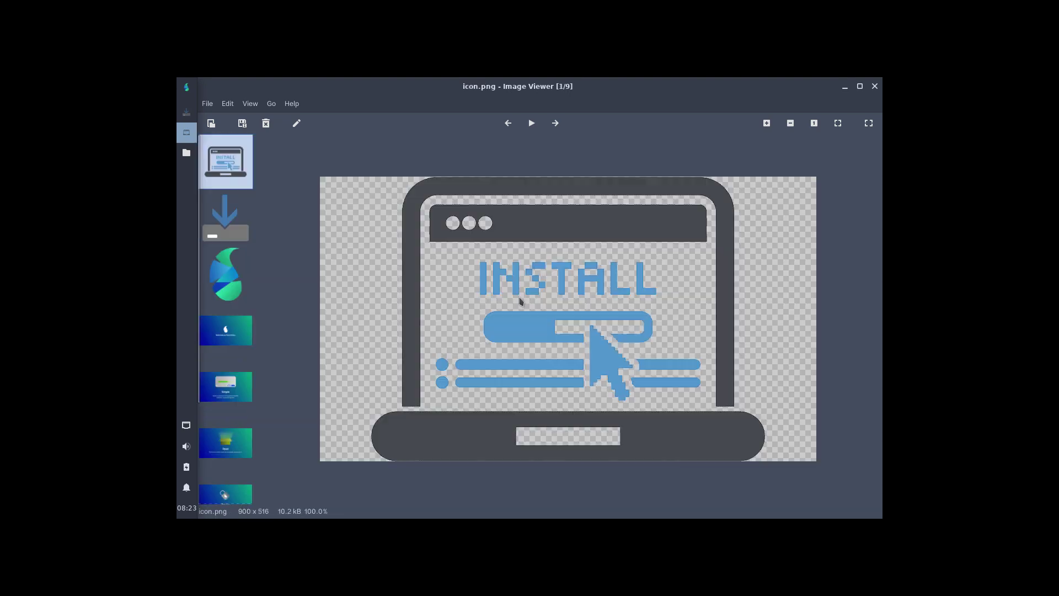
left_click(874, 86)
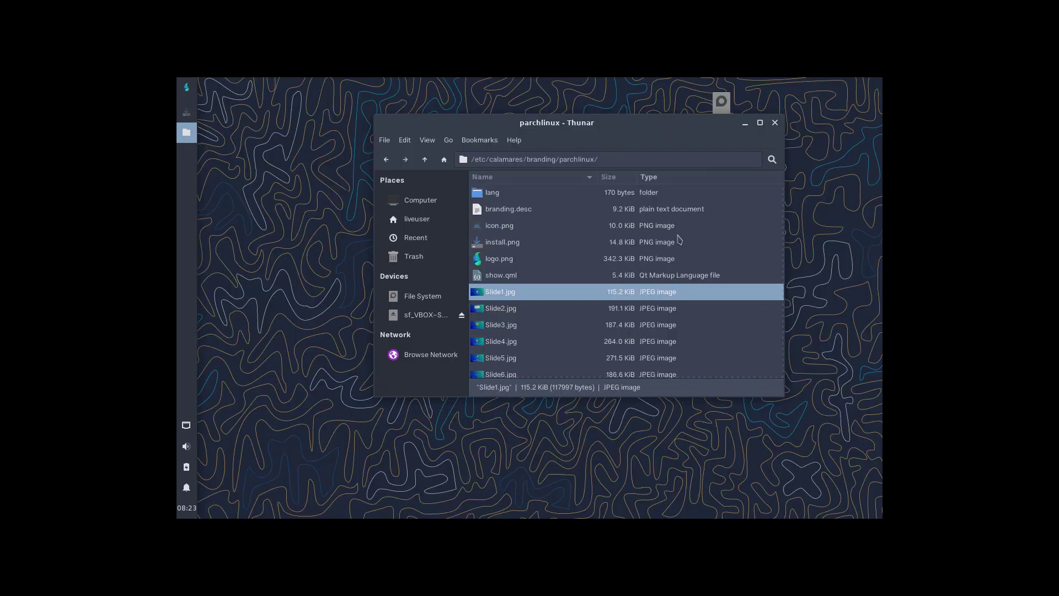
left_click(775, 122)
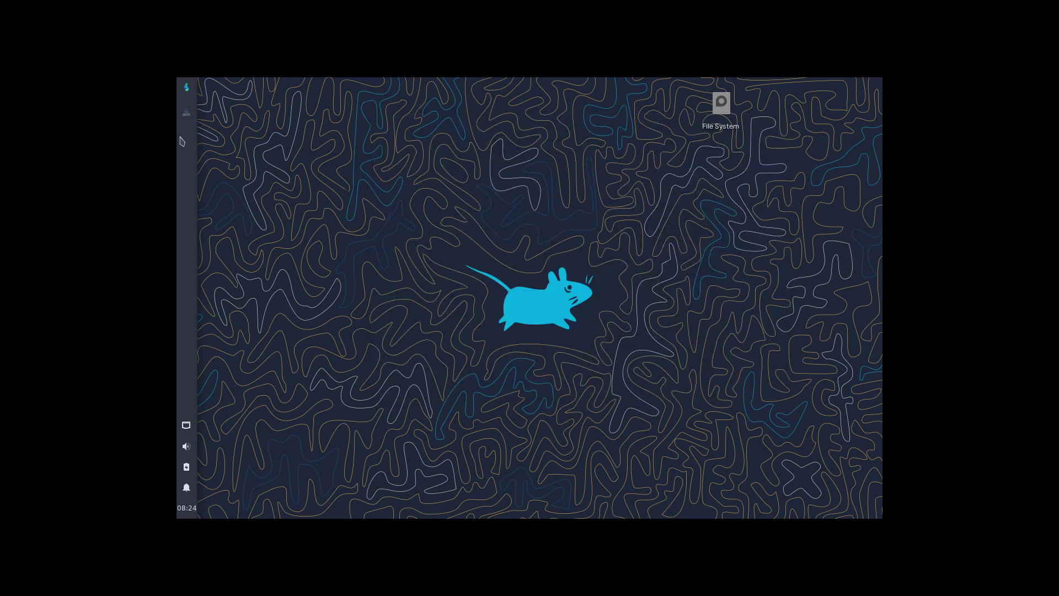
Restore the finished installer, tick Restart now, and click Done.
left_click(187, 112)
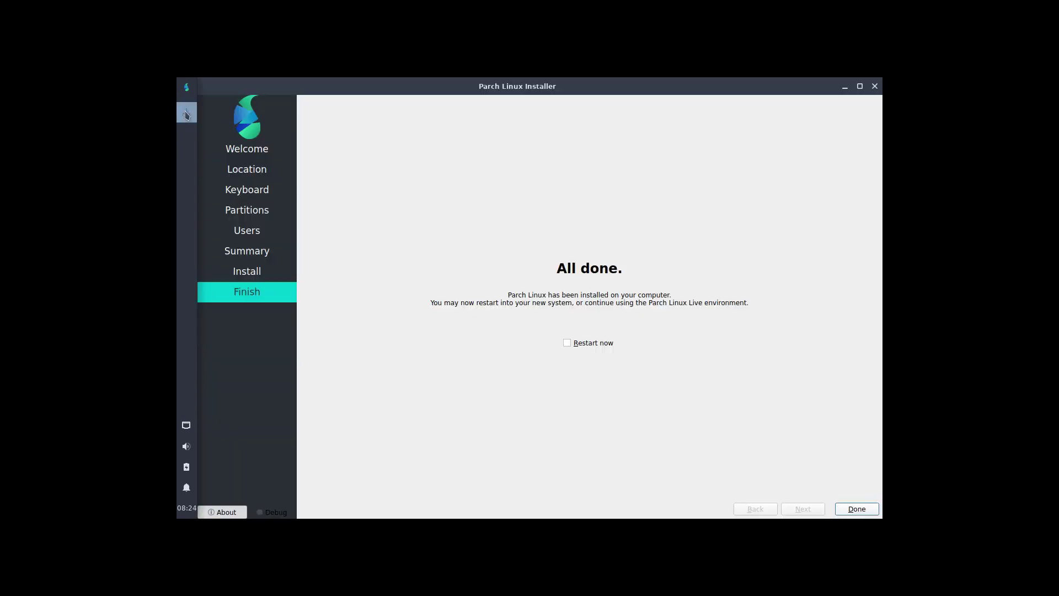
left_click(580, 342)
left_click(856, 509)
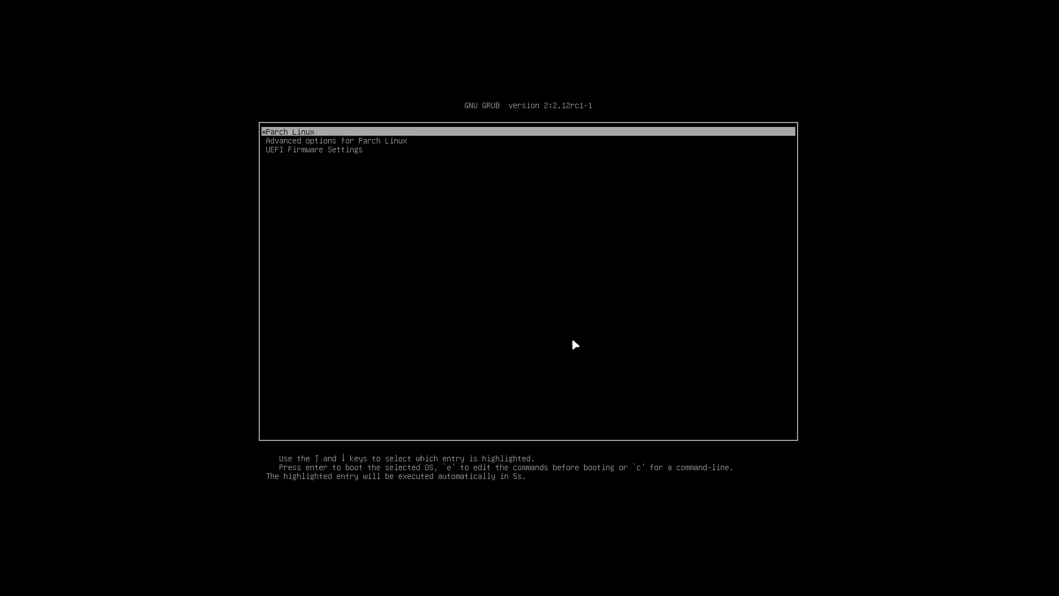
In GRUB, stop the countdown, reselect Parch Linux, and open its entry for editing.
key("Down")
key("Down")
key("Up")
key("Up")
key("e")
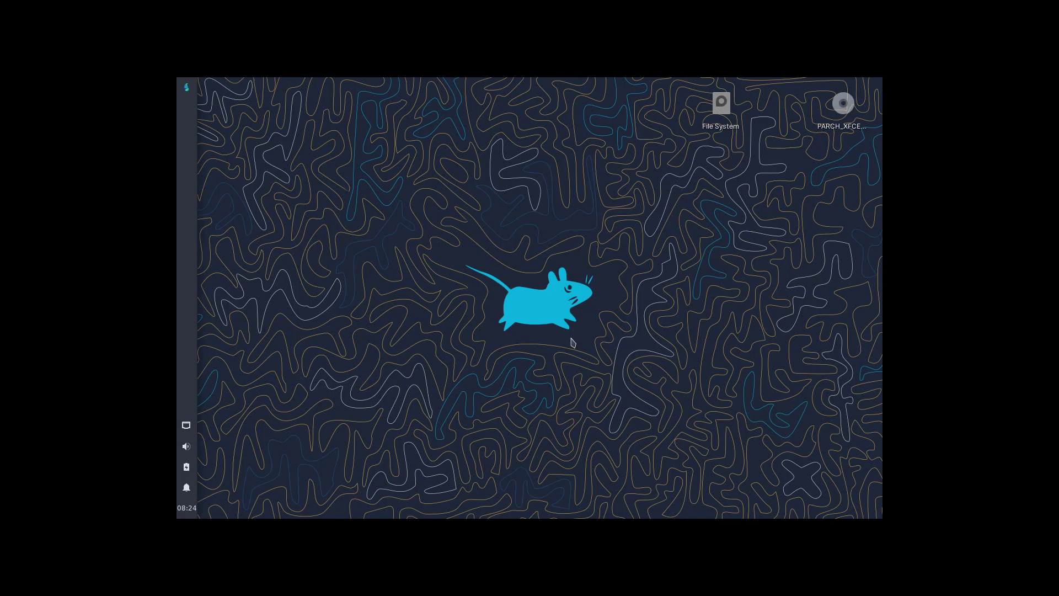
Open Xfce Panel Preferences from the panel's right-click Panel submenu.
right_click(192, 156)
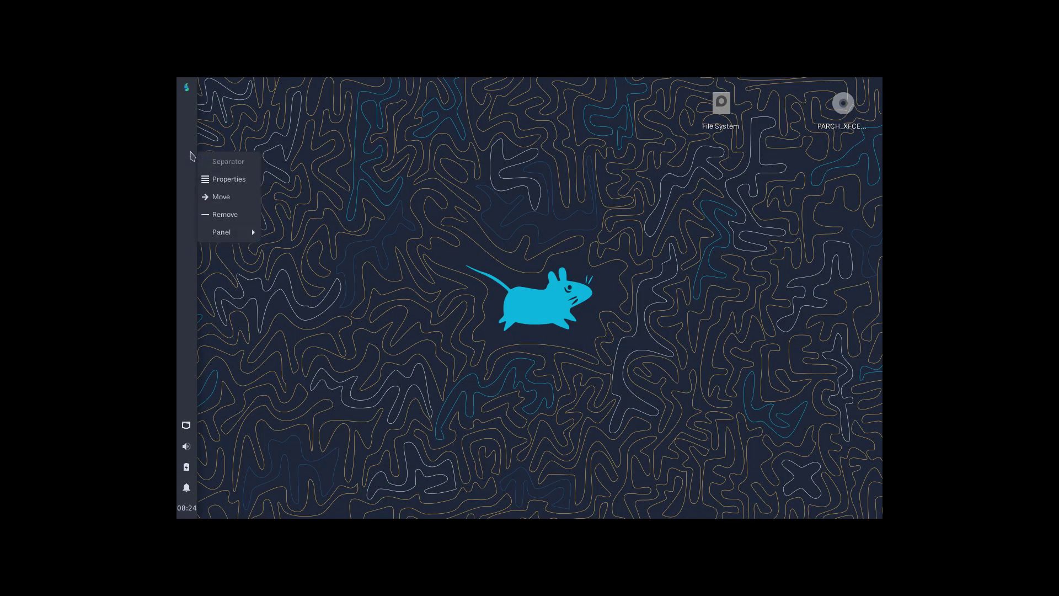
left_click(251, 179)
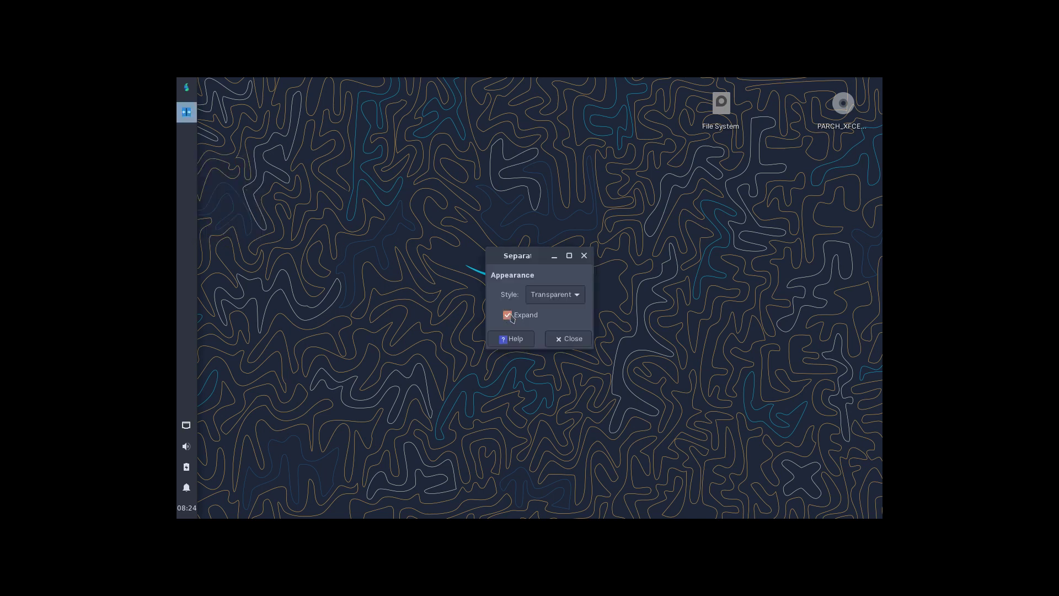
left_click(568, 338)
right_click(191, 169)
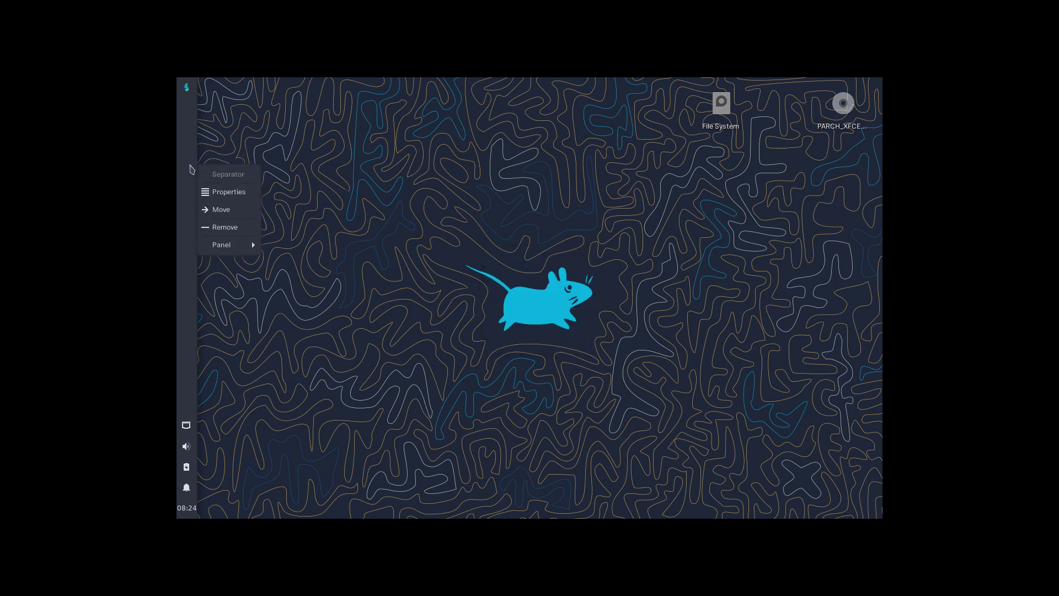
mouse_move(248, 244)
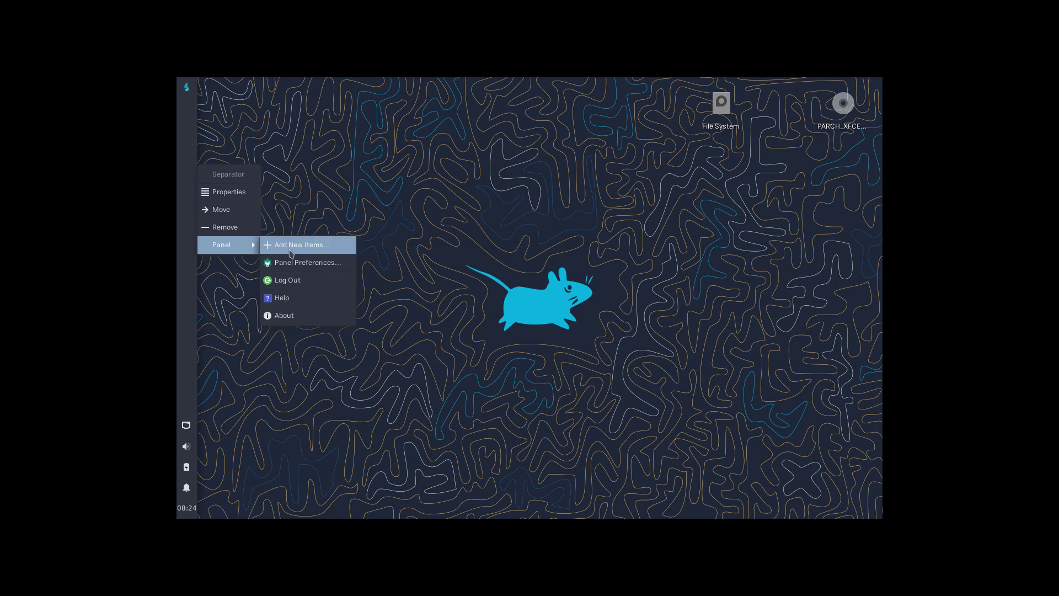
left_click(307, 263)
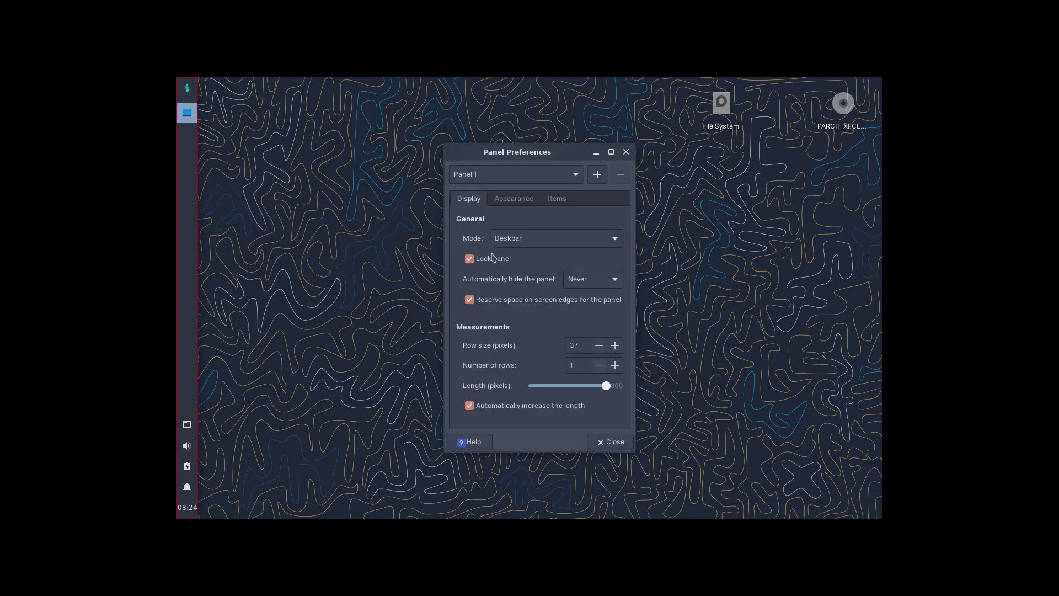
Unlock the panel, drag it off the left edge, and set Mode to Horizontal.
left_click(492, 257)
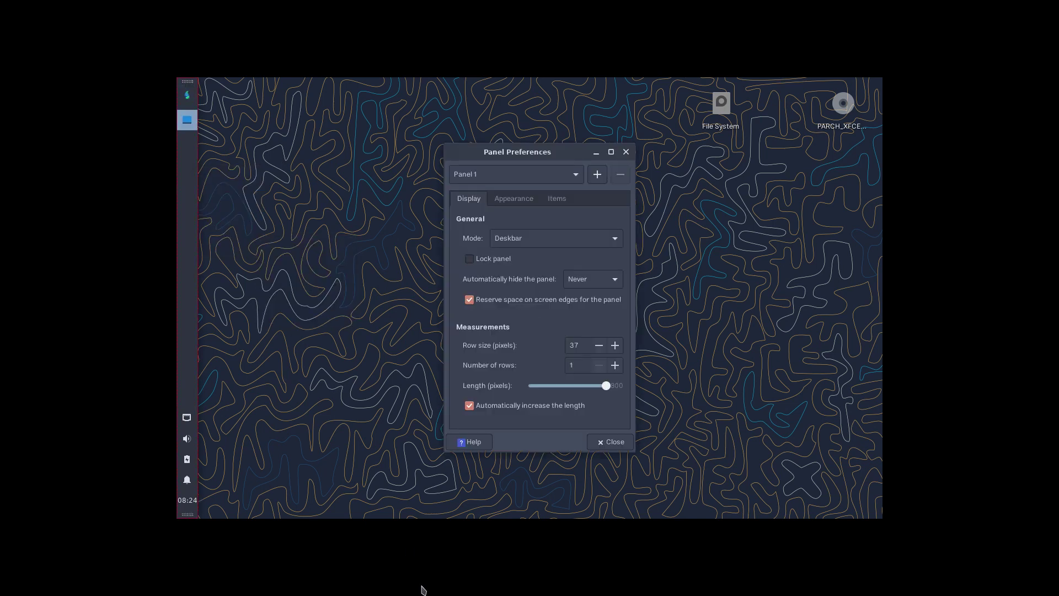
left_click_drag(188, 83, 319, 565)
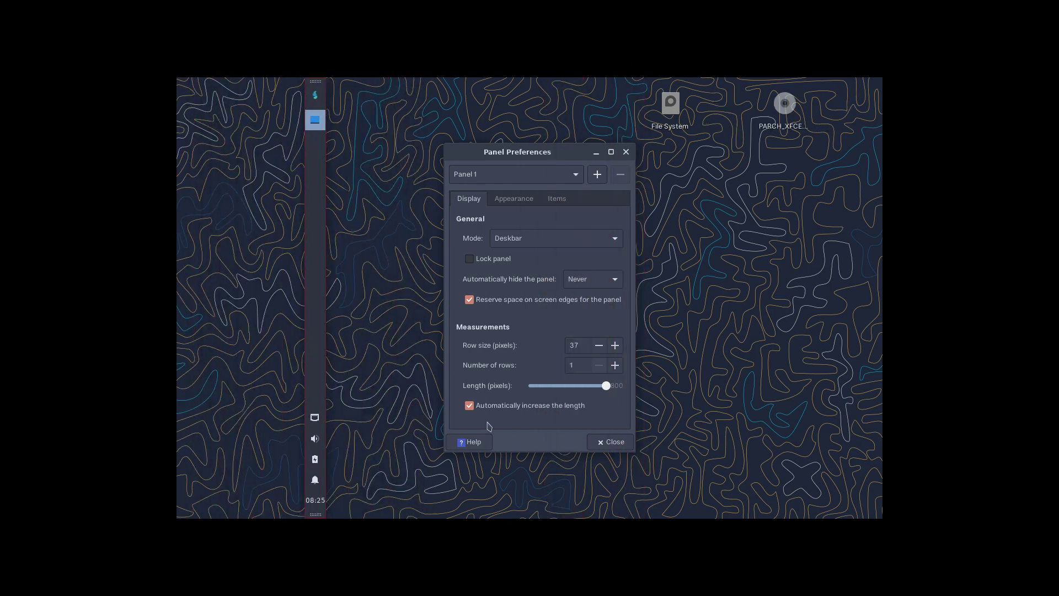
left_click(613, 238)
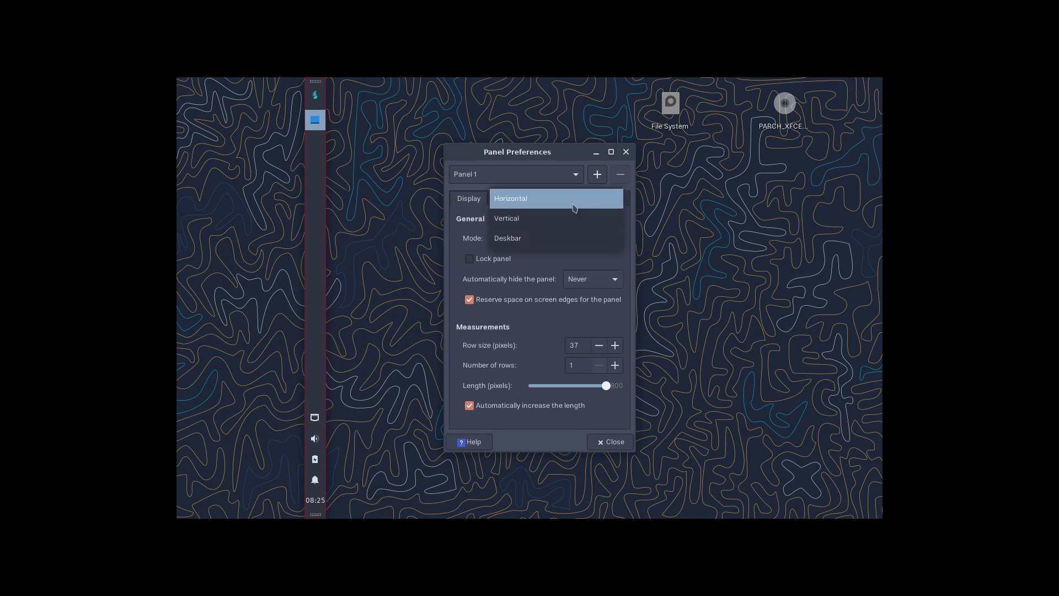
left_click(573, 208)
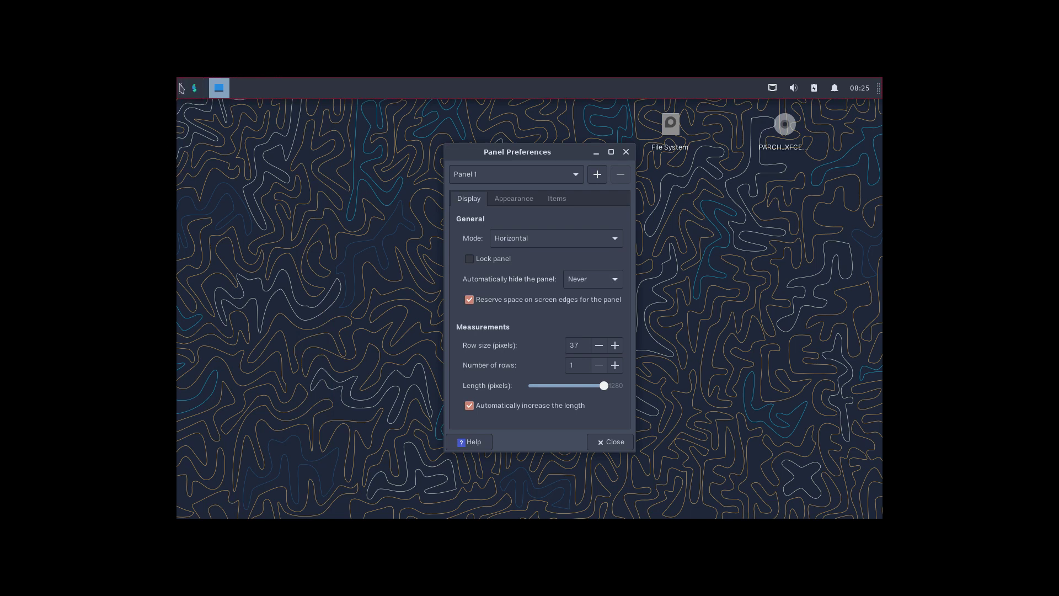
Move the panel to the bottom, disable Reserve space, set length 683, and relock it centred.
left_click_drag(181, 87, 144, 543)
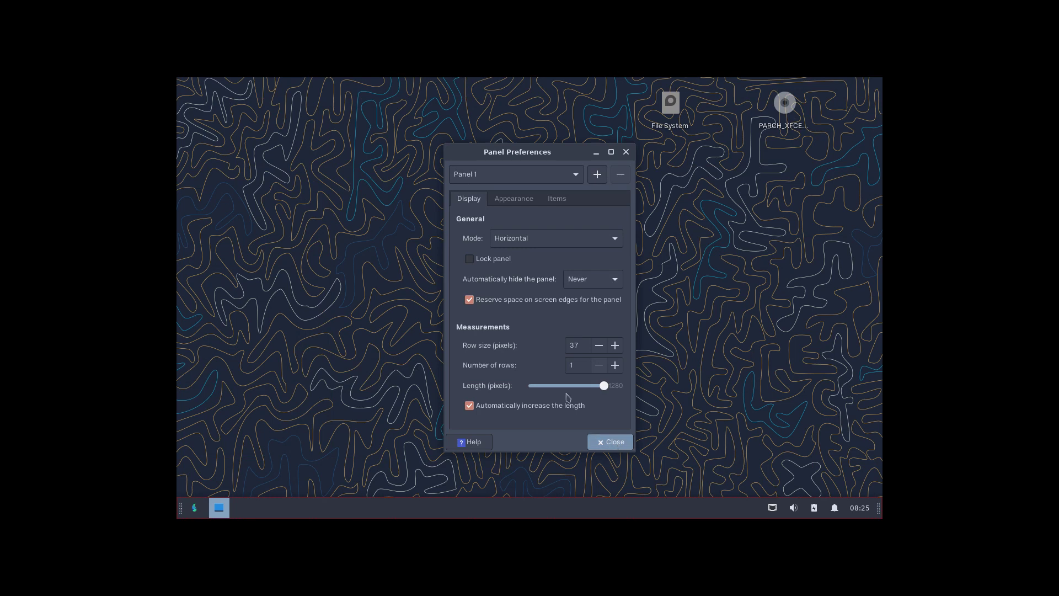
left_click(490, 262)
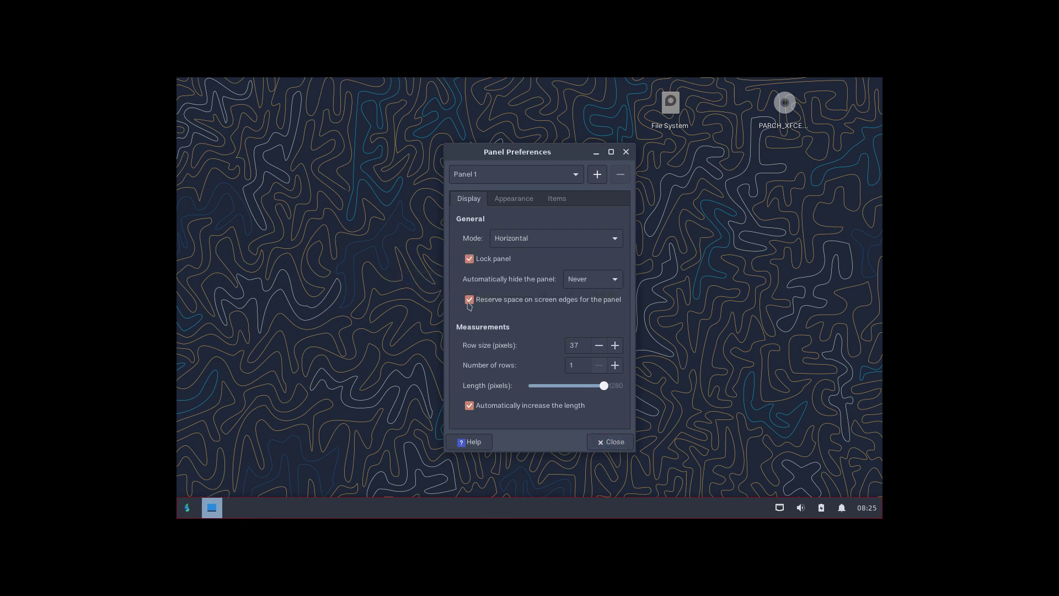
left_click(468, 302)
left_click_drag(606, 386, 571, 386)
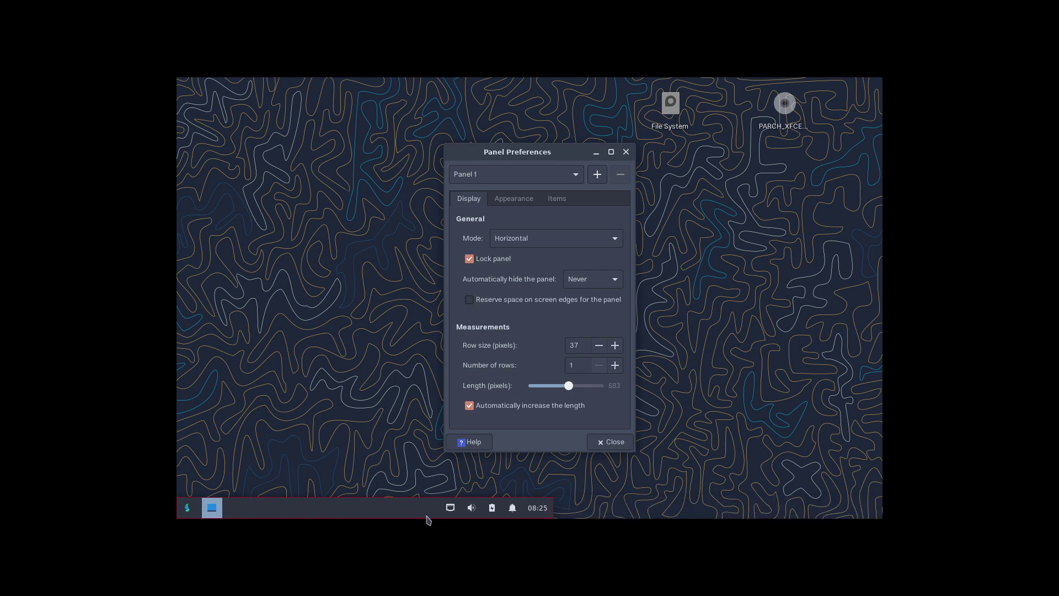
left_click(469, 259)
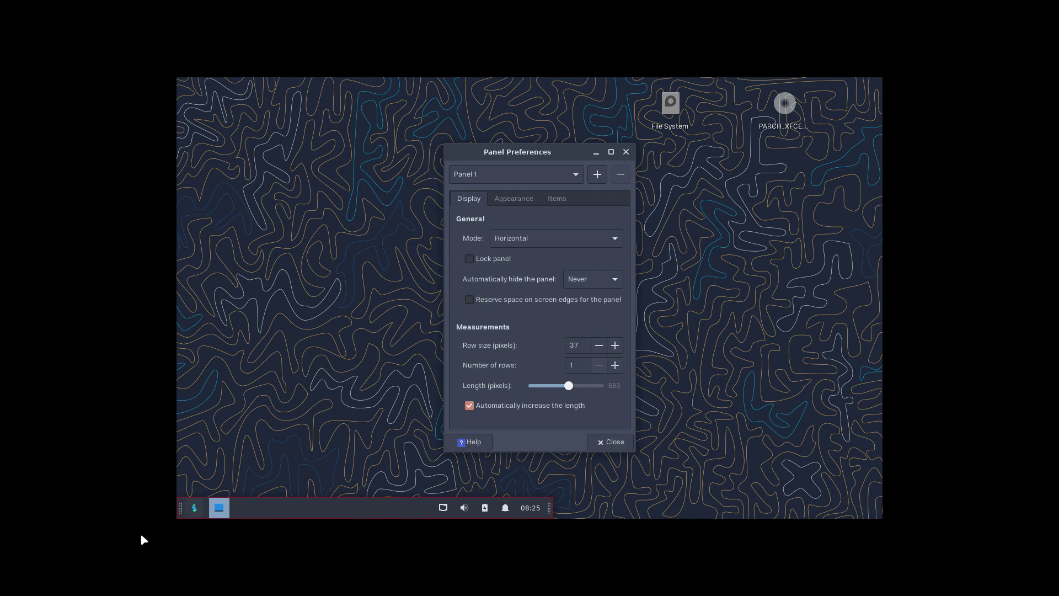
left_click_drag(179, 507, 334, 516)
left_click(469, 258)
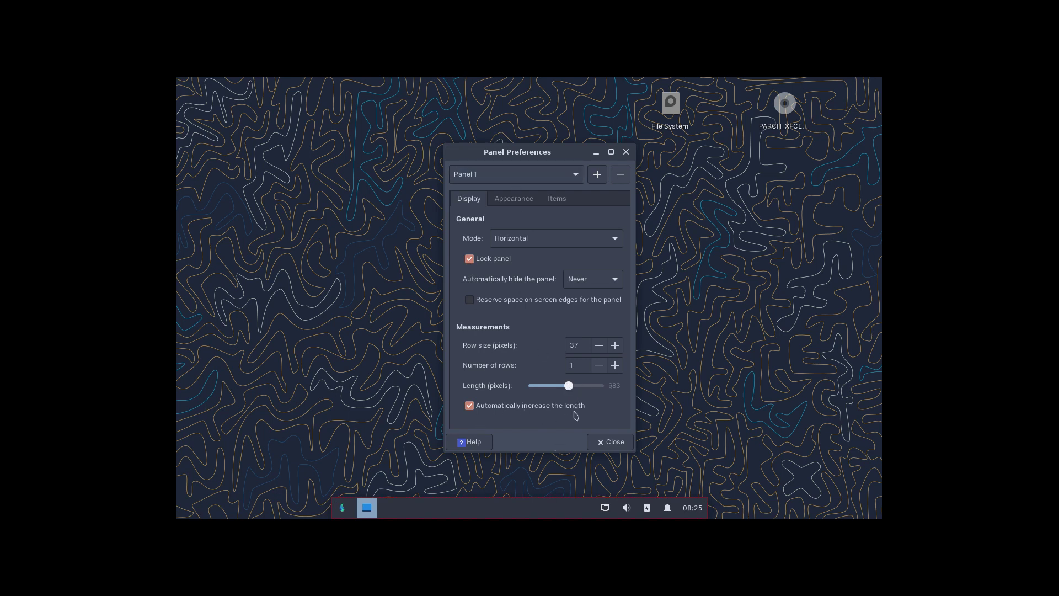
Set panel Enter opacity to 92 and Leave opacity to 80, then close preferences.
left_click(513, 200)
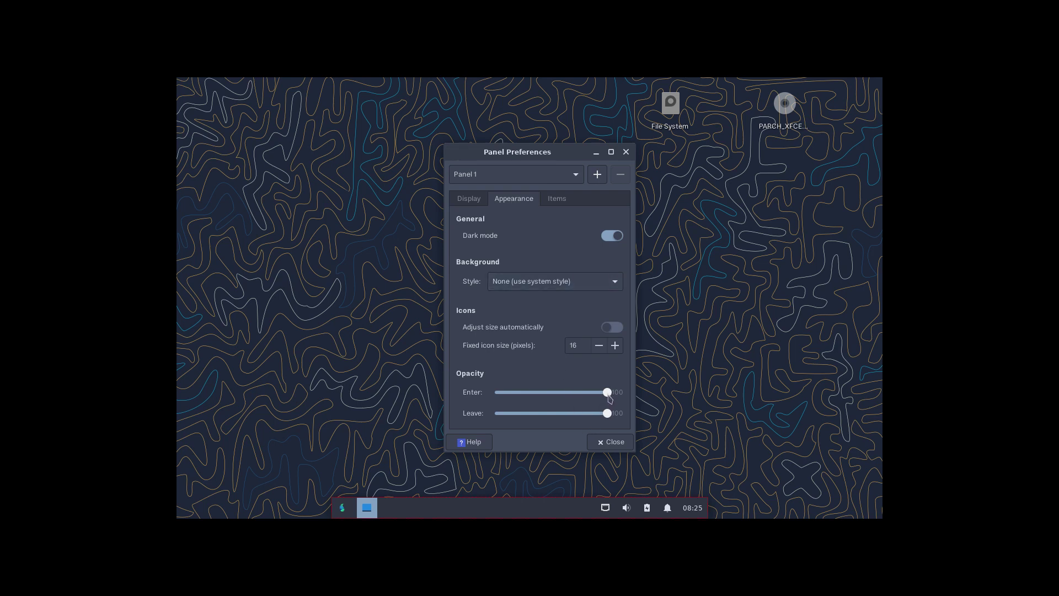
left_click_drag(606, 392, 567, 393)
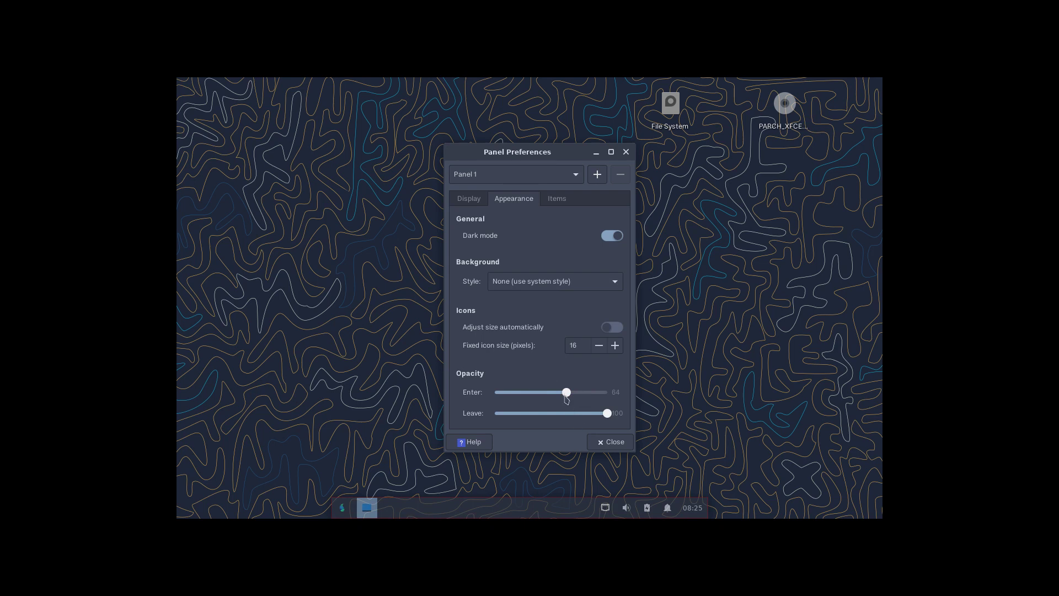
left_click_drag(567, 393, 598, 396)
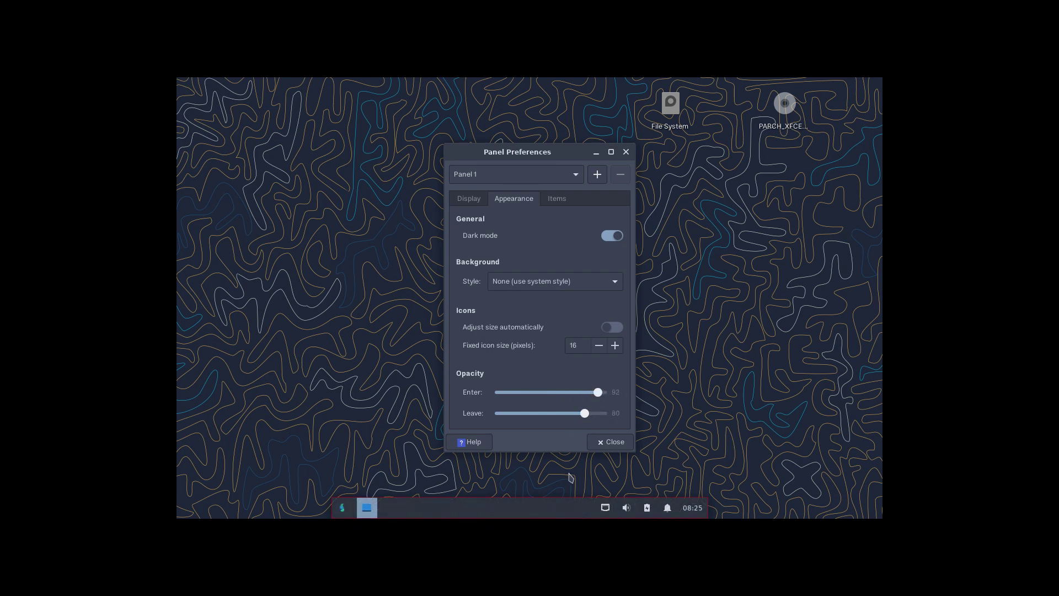
left_click(557, 199)
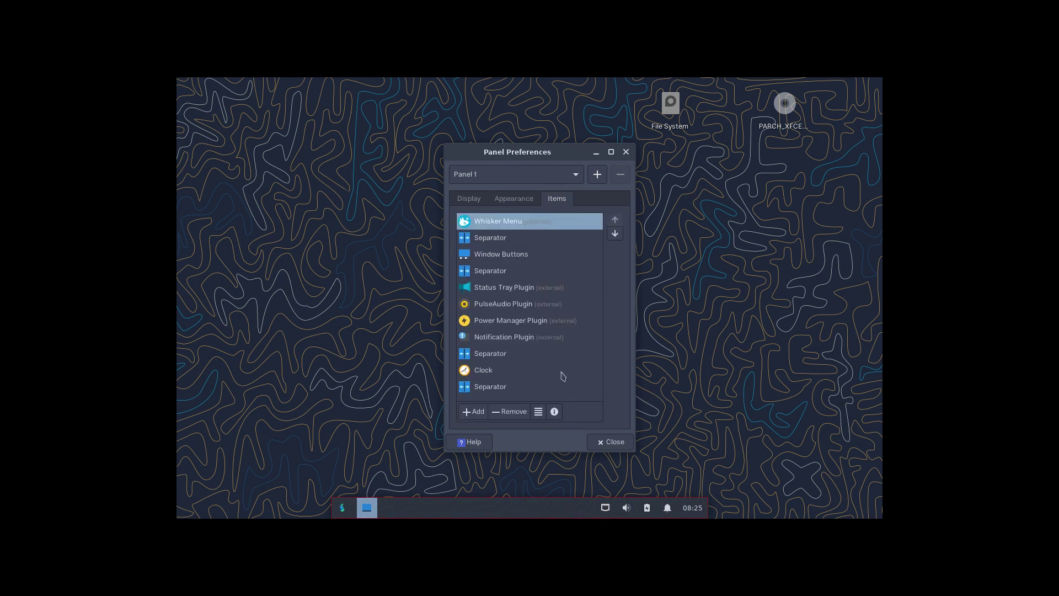
left_click(622, 446)
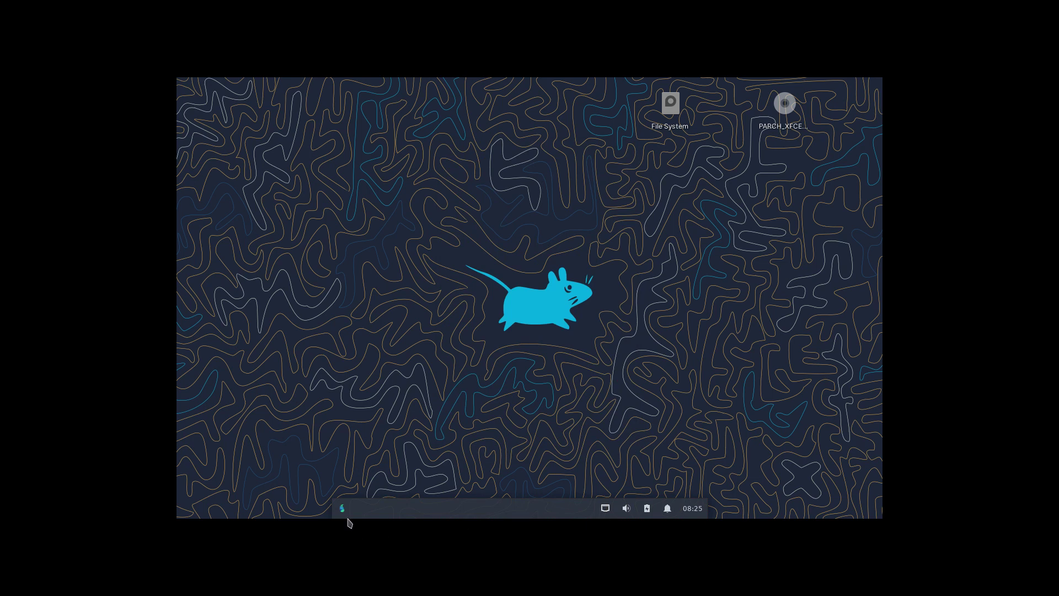
Open the Whisker Menu properties from its panel button's right-click menu.
left_click(344, 514)
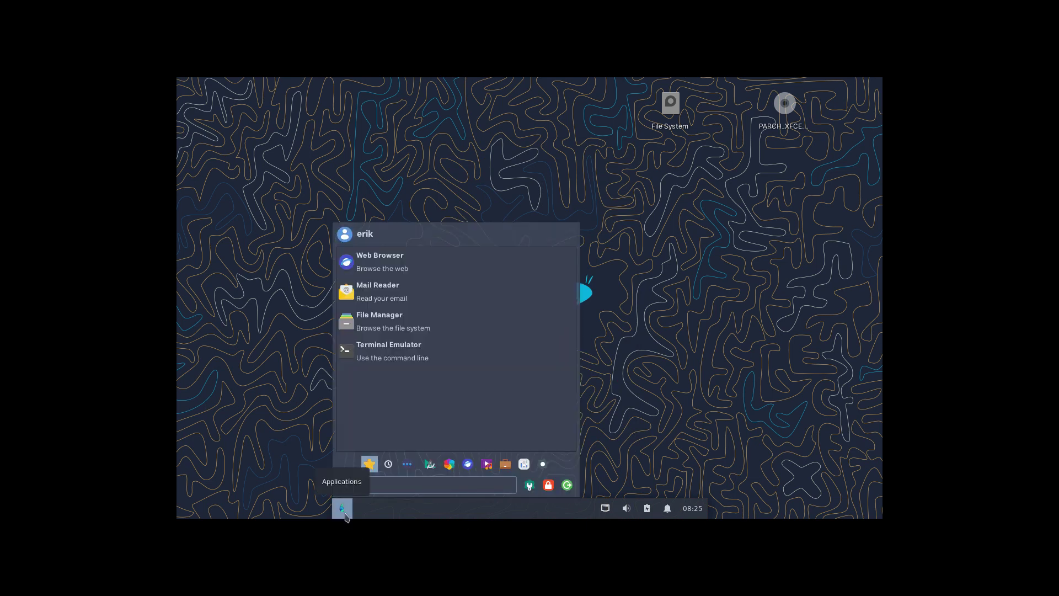
left_click(343, 508)
right_click(343, 508)
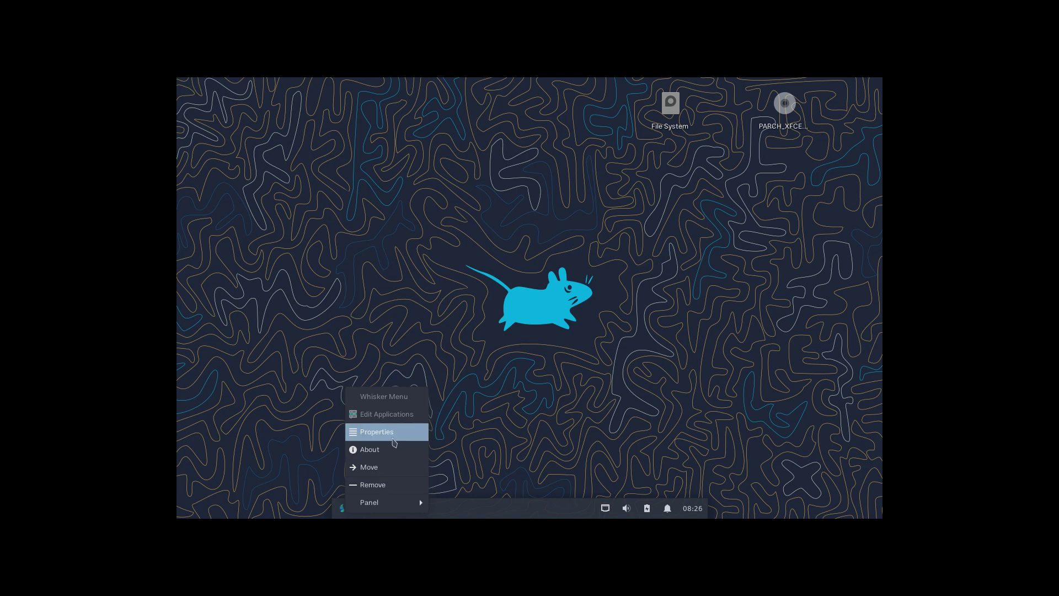
left_click(393, 433)
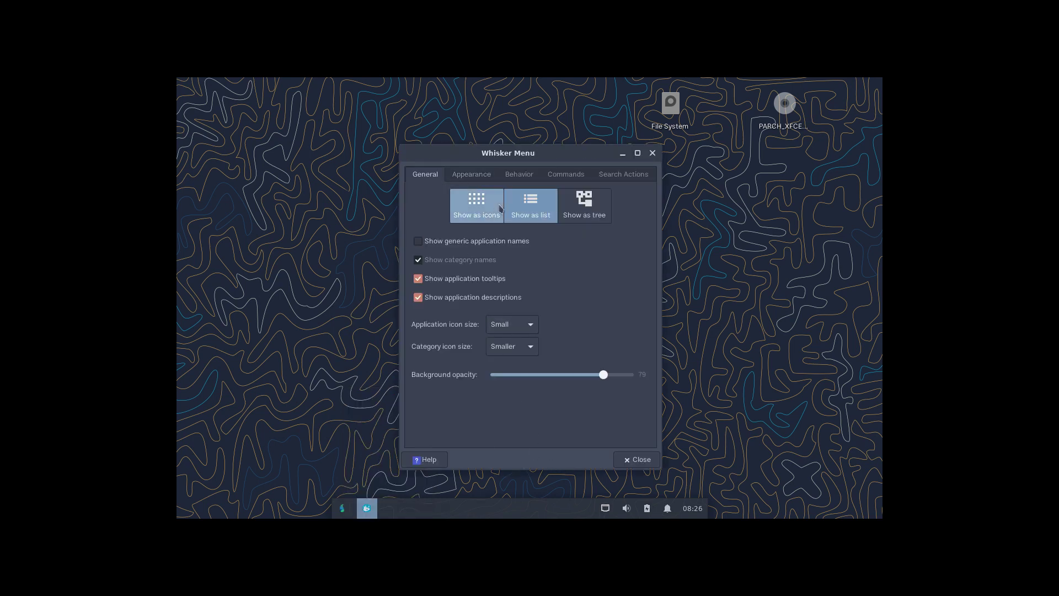
Try icon grid and list views, then settle on showing applications as a category tree.
left_click(499, 208)
left_click(341, 508)
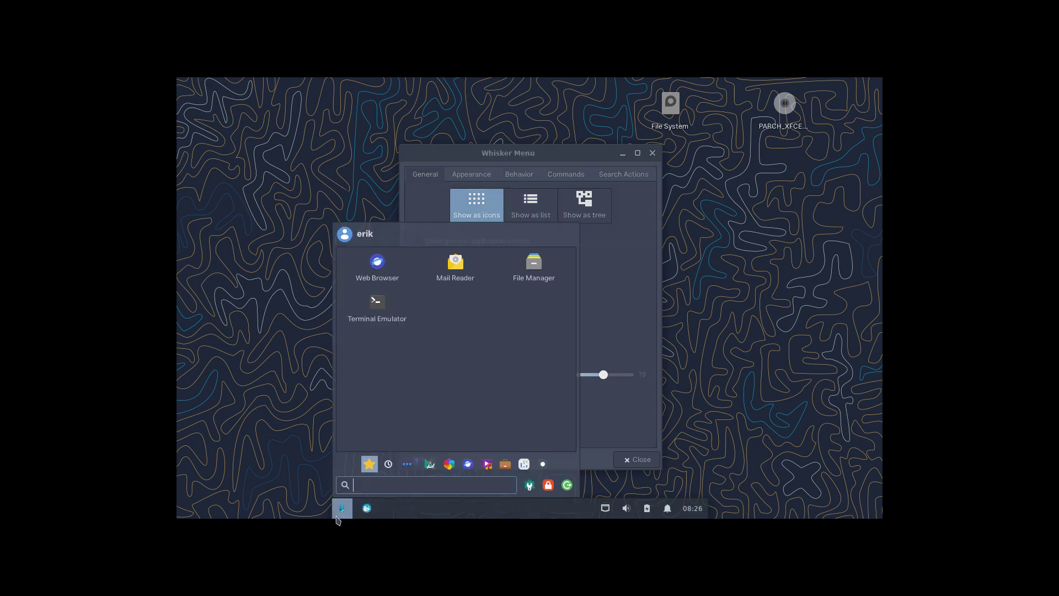
left_click(341, 508)
left_click(530, 205)
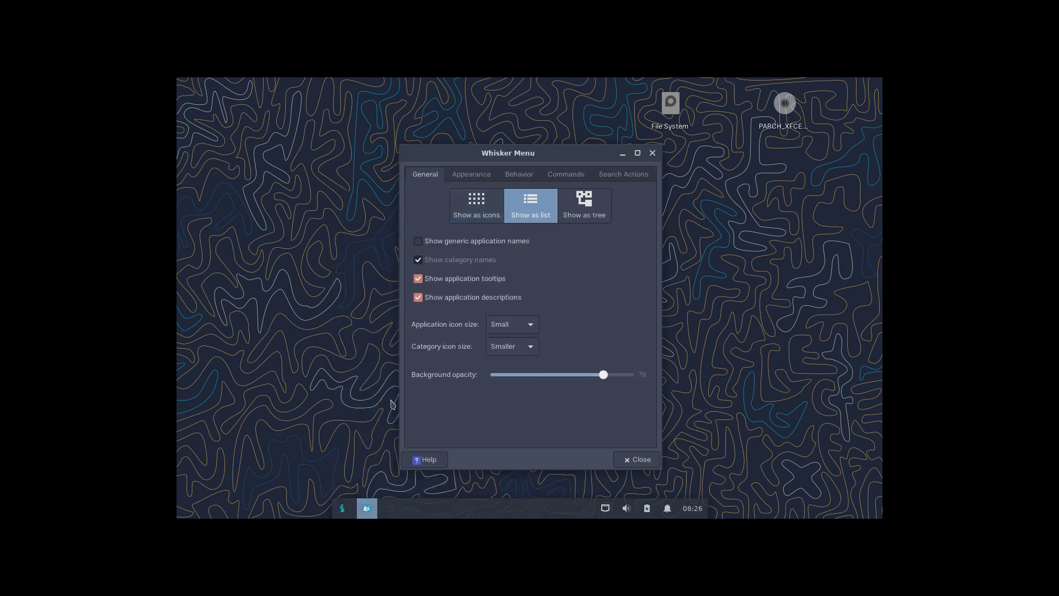
left_click(342, 509)
left_click(342, 508)
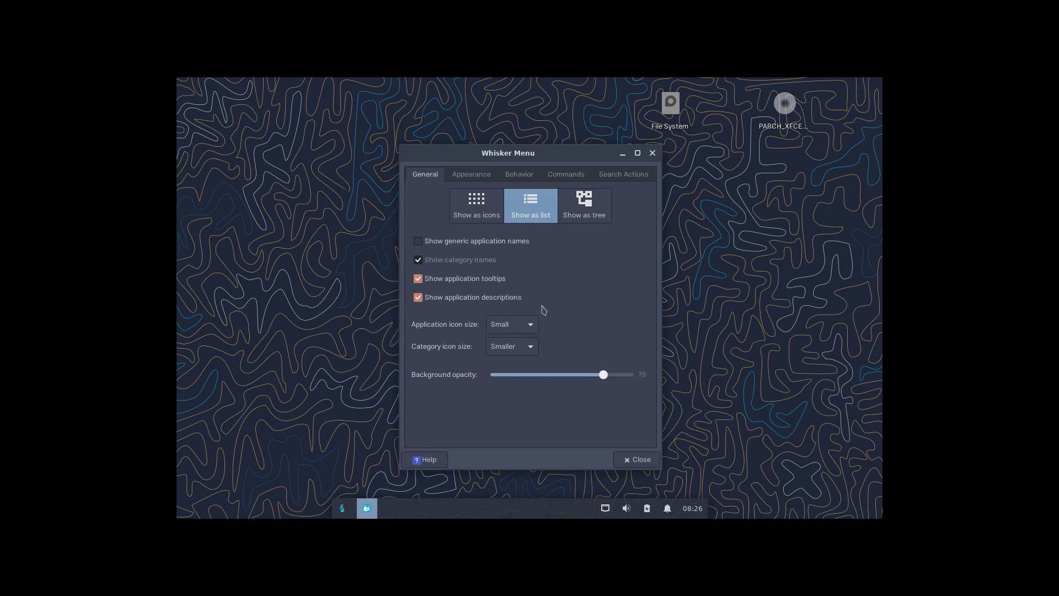
left_click(587, 211)
left_click(341, 508)
left_click(341, 508)
Turn off generic application names, tooltips and descriptions in the Whisker Menu.
left_click(481, 246)
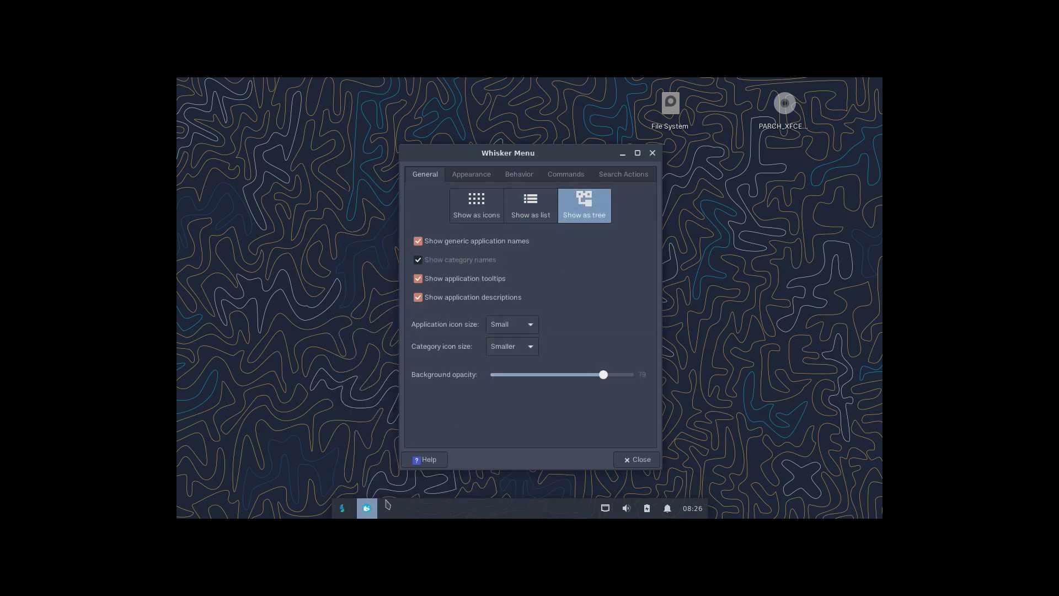
left_click(351, 509)
left_click(351, 510)
left_click(417, 280)
left_click(418, 300)
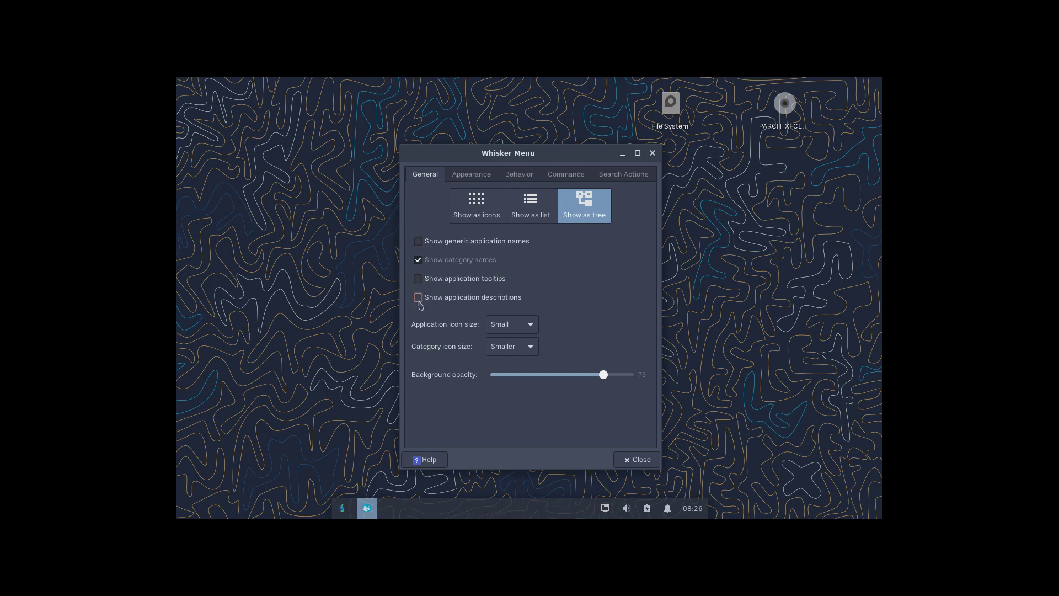
left_click(343, 510)
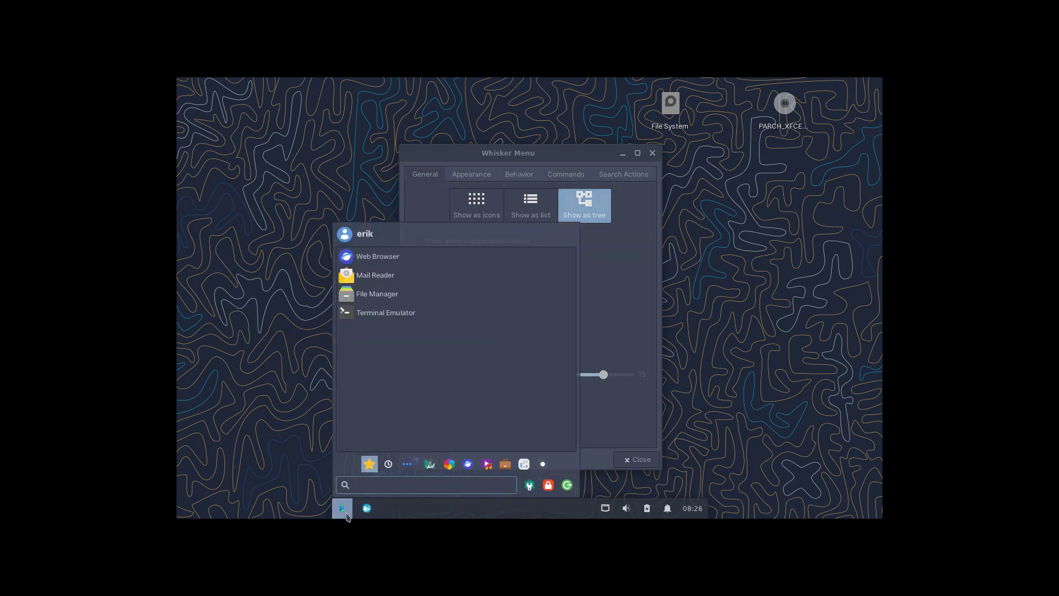
left_click(647, 311)
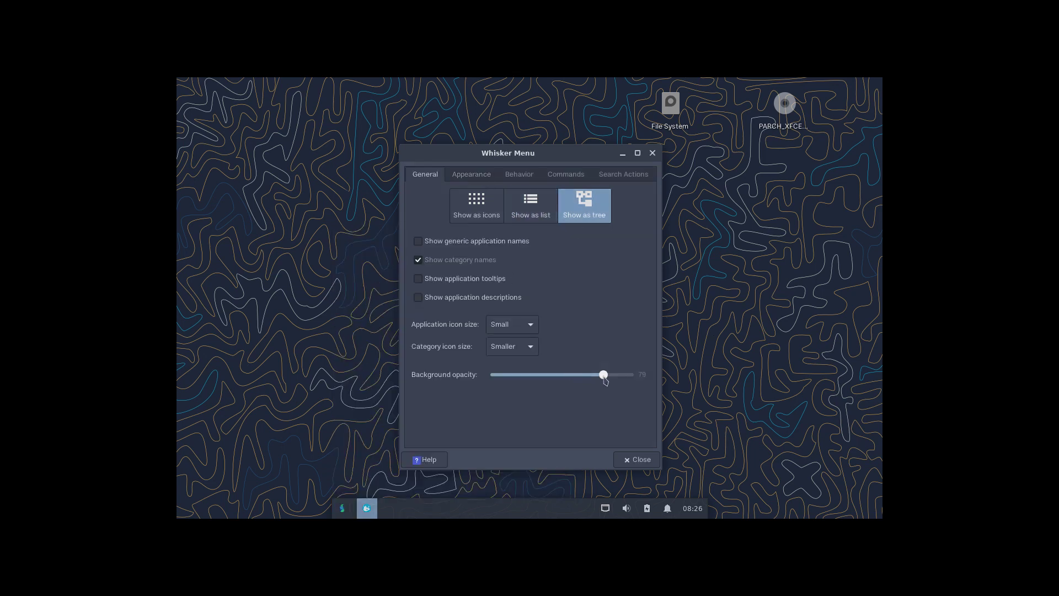
Lower the menu background opacity to 71 and switch to the Appearance settings.
left_click_drag(603, 375, 592, 375)
left_click(343, 508)
left_click(342, 508)
left_click(481, 179)
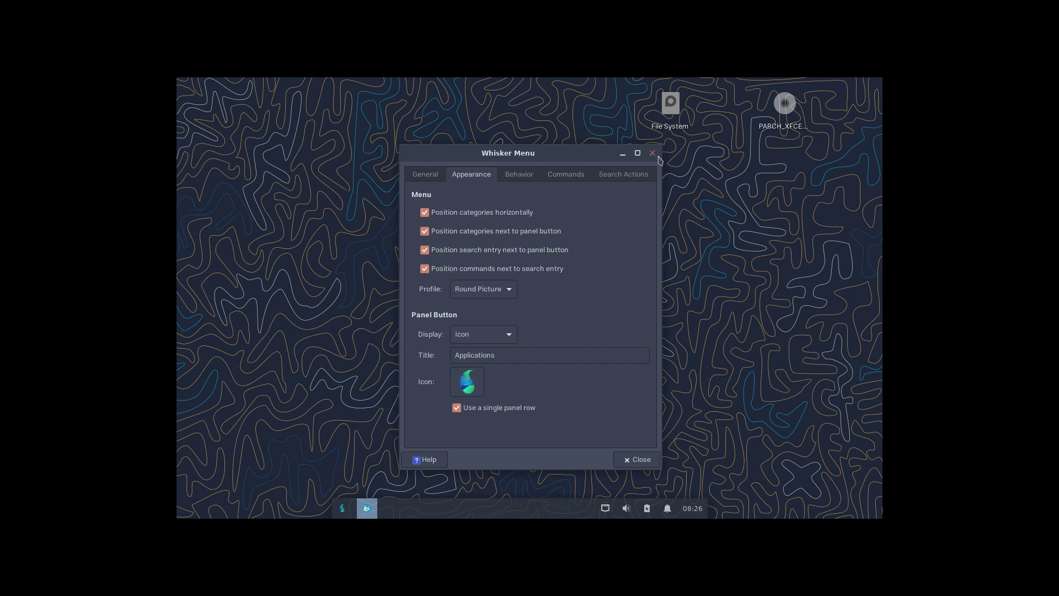
Close the Whisker Menu settings and clear the desktop icon selection.
left_click(652, 153)
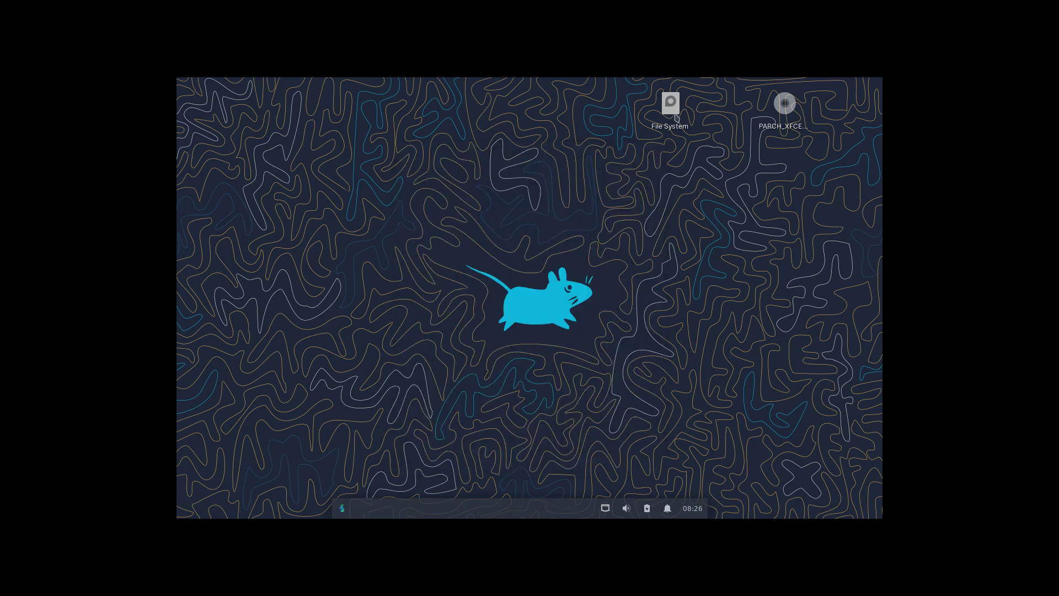
left_click(672, 108)
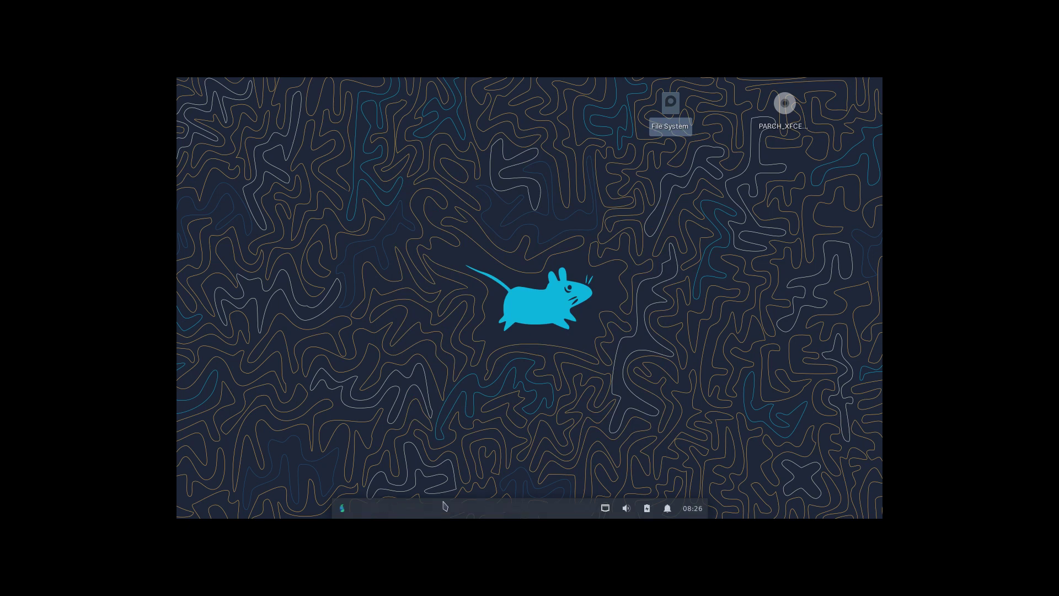
left_click(493, 381)
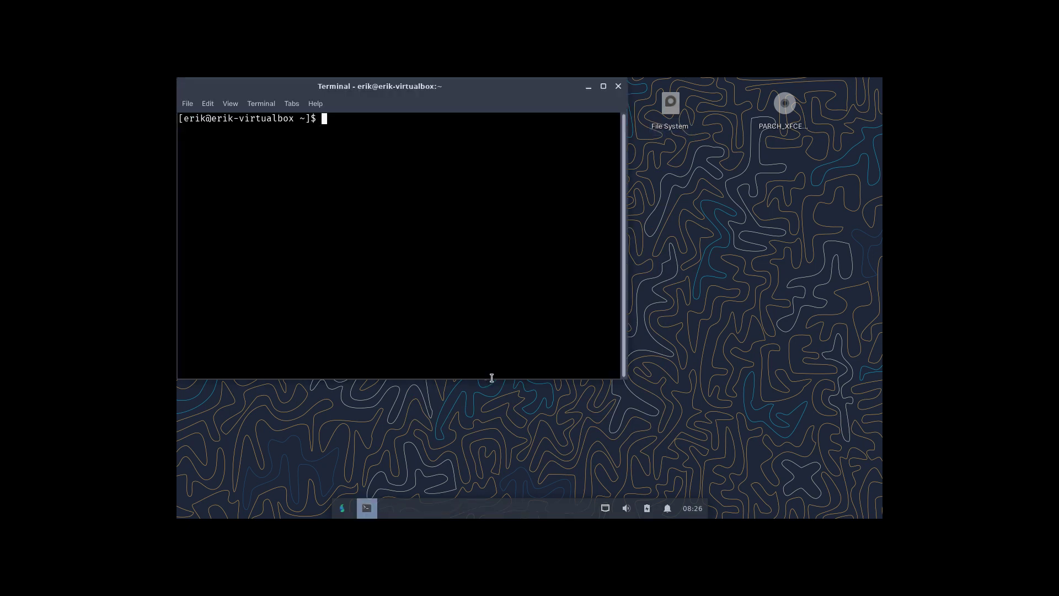
In a terminal, run update and then sudo pacman -Syyu for a full upgrade.
type("update")
key("Return")
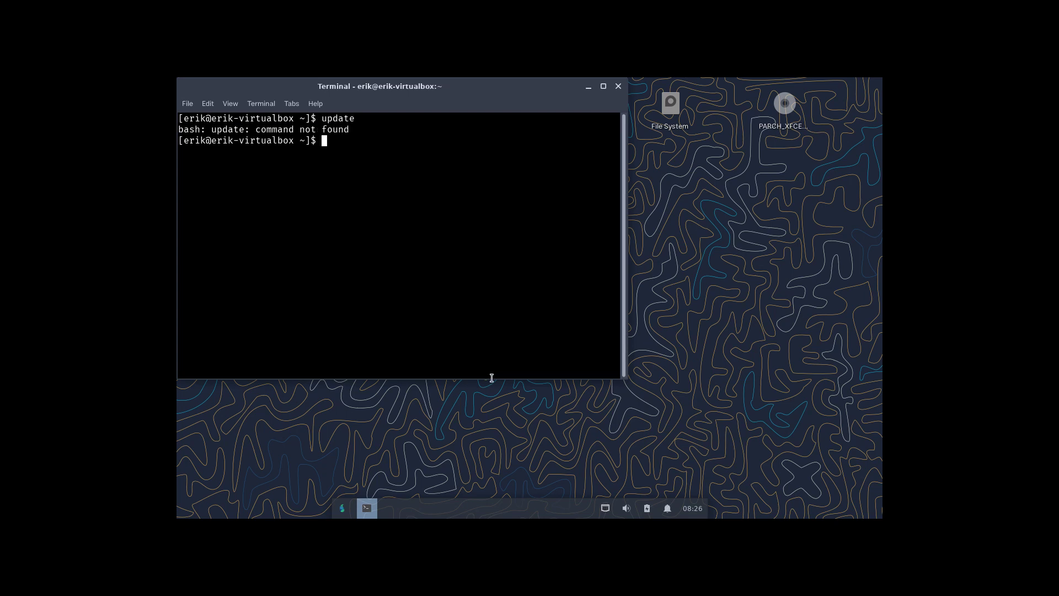
type("sudo pacman -Syyu")
key("Return")
key("Return")
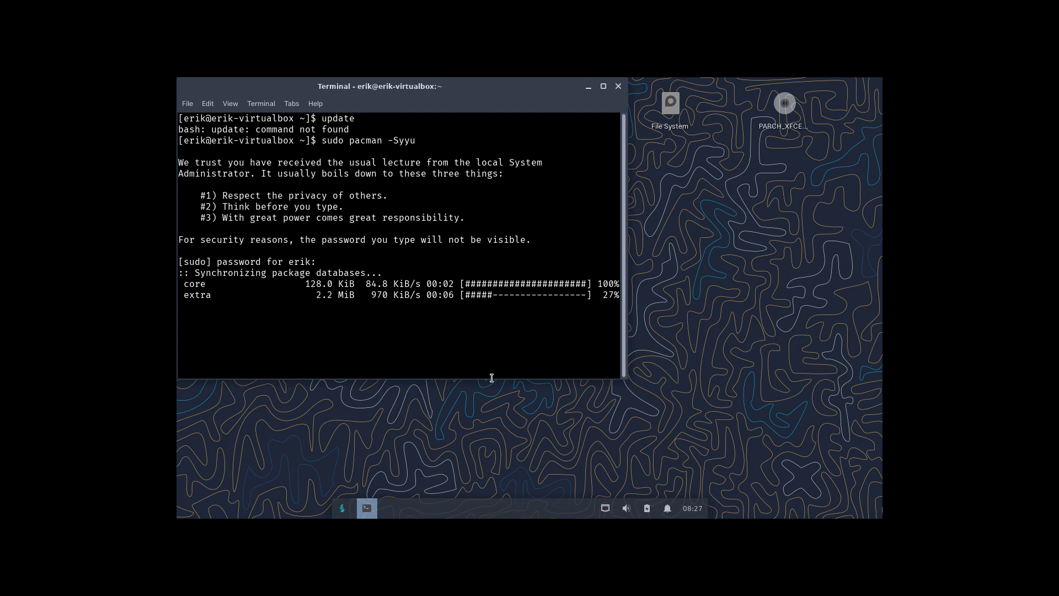
Open /etc/pacman.d/mirrorlist in nano in a second terminal and move the window aside.
key("ctrl+alt+t")
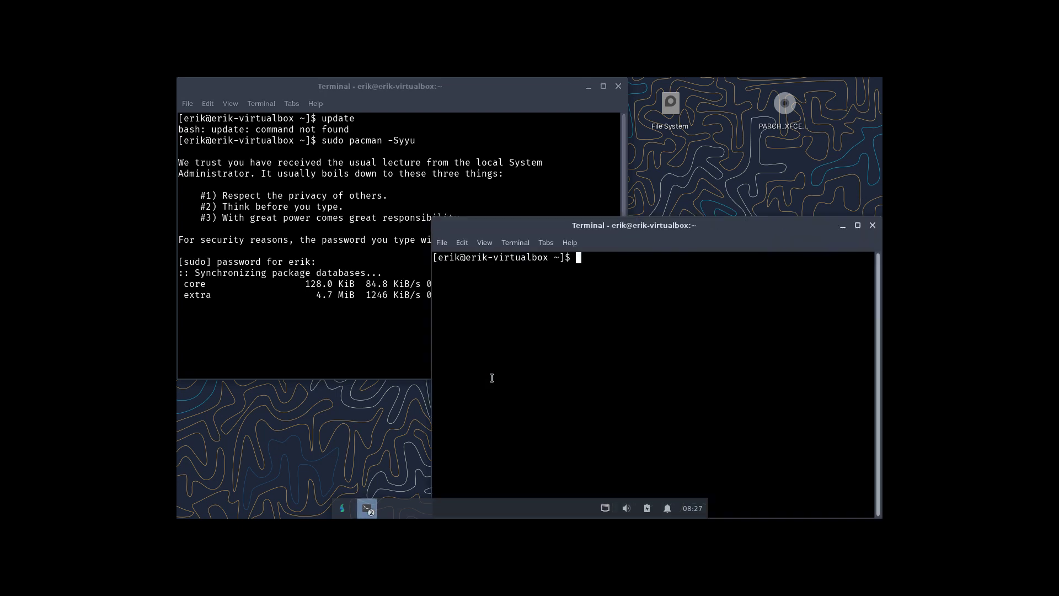
type("nano /etc/pacman.d")
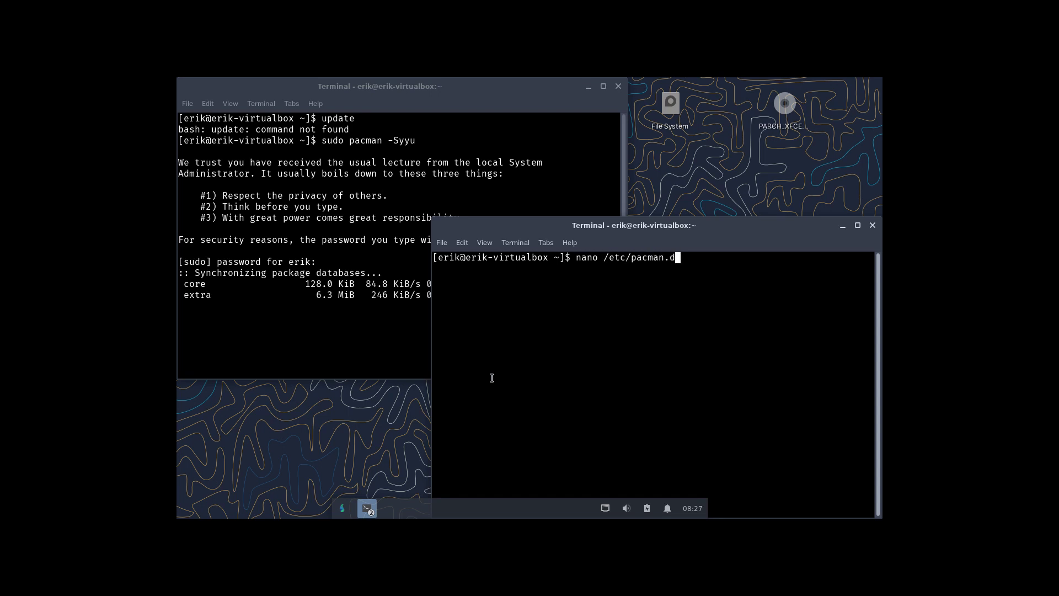
type("/mirrorlist")
key("Return")
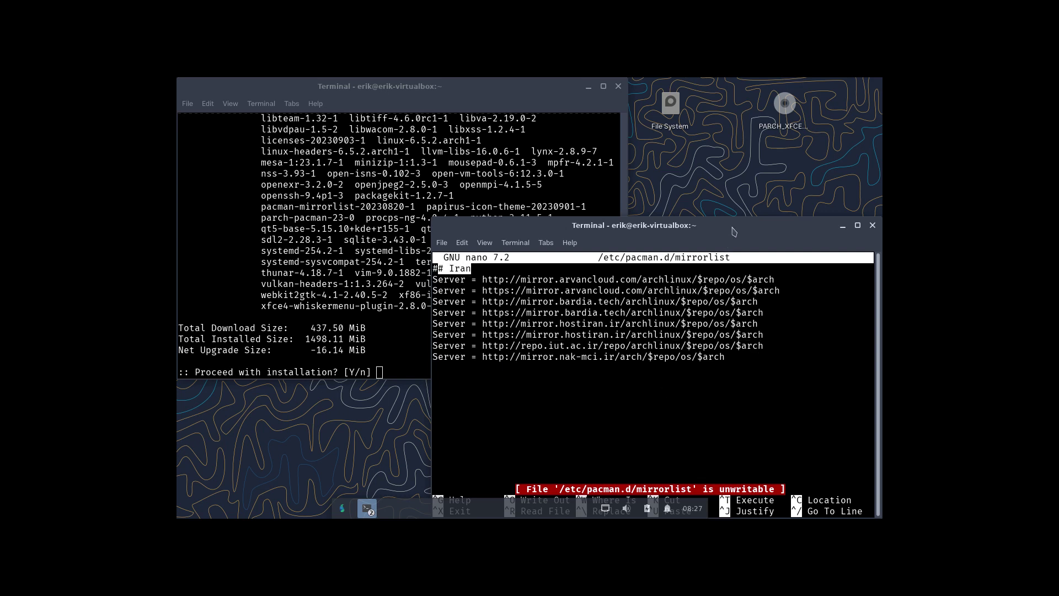
left_click_drag(734, 230, 722, 161)
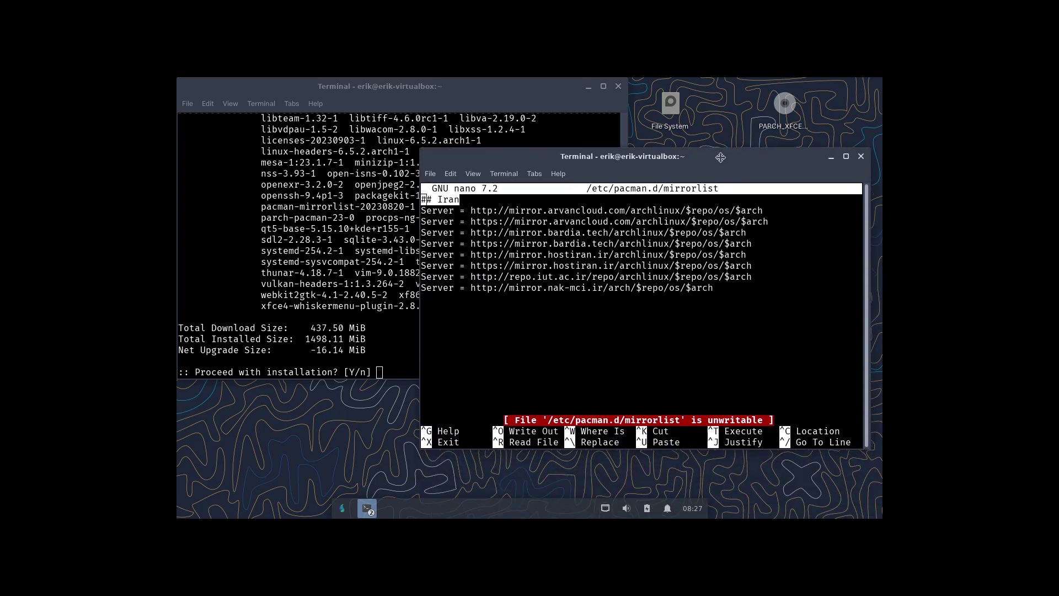
Answer n at pacman's Proceed with installation prompt to decline the upgrade.
left_click(364, 340)
type("y")
key("BackSpace")
type("n")
key("Return")
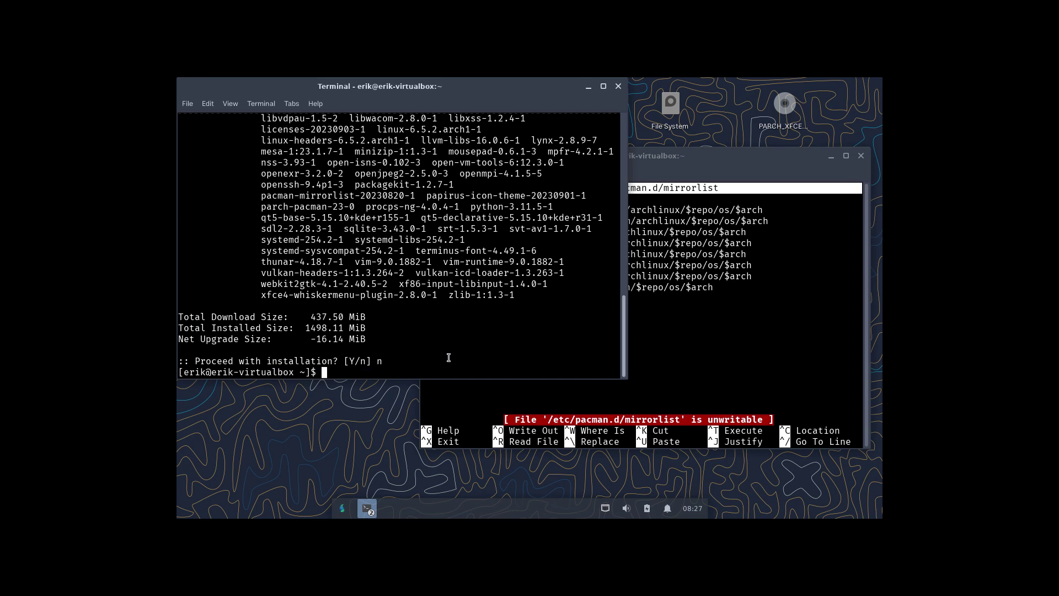
Tab-complete ref to list matching commands, then clear the prompt.
type("chec")
key("BackSpace")
key("BackSpace")
key("BackSpace")
key("BackSpace")
type("ref")
key("Tab")
key("Tab")
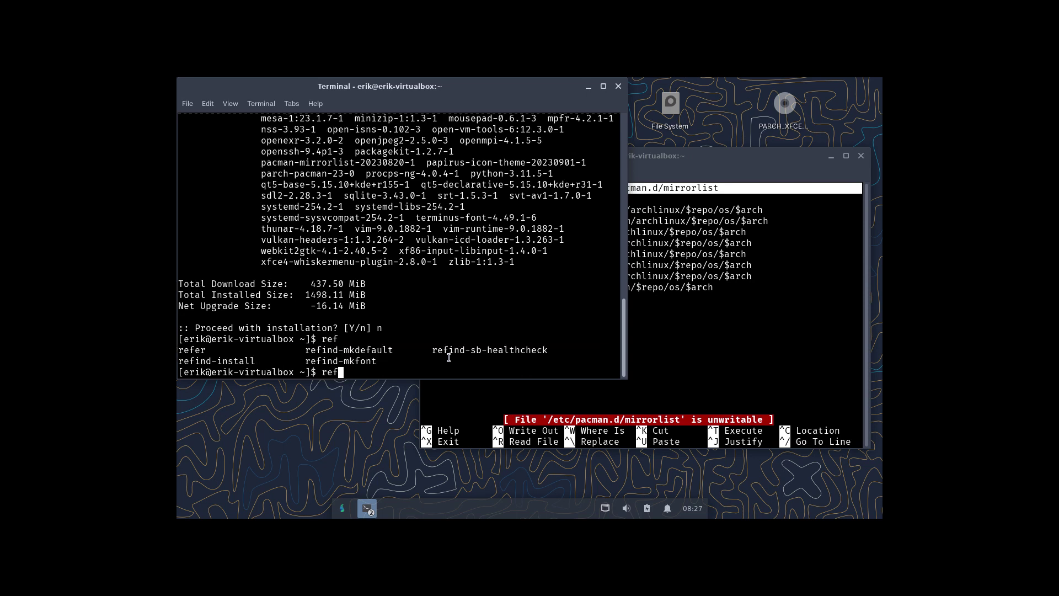
key("BackSpace")
key("BackSpace")
key("BackSpace")
left_click(342, 508)
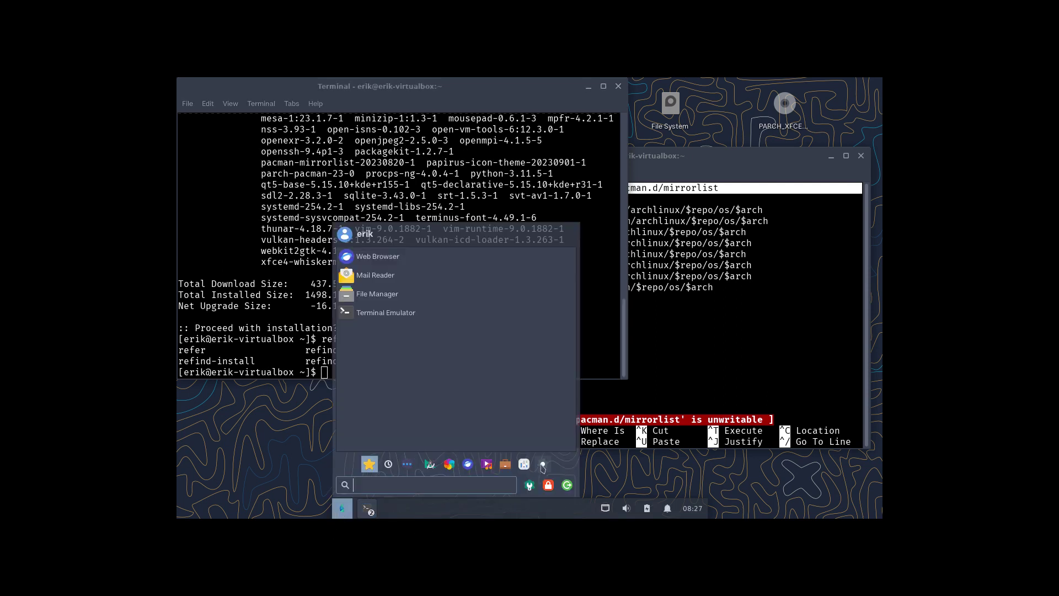
left_click(543, 465)
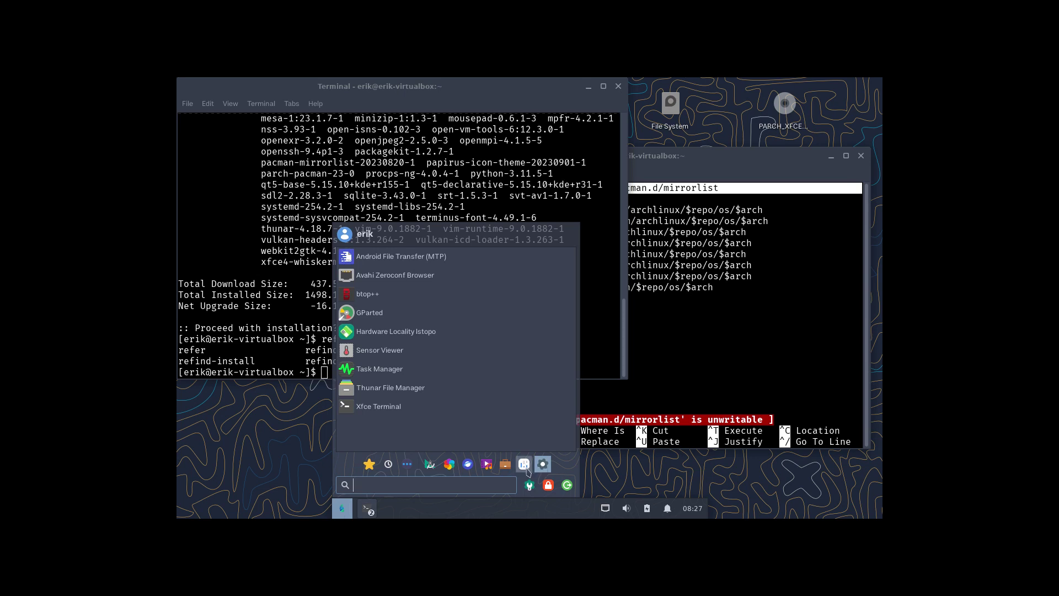
left_click(526, 467)
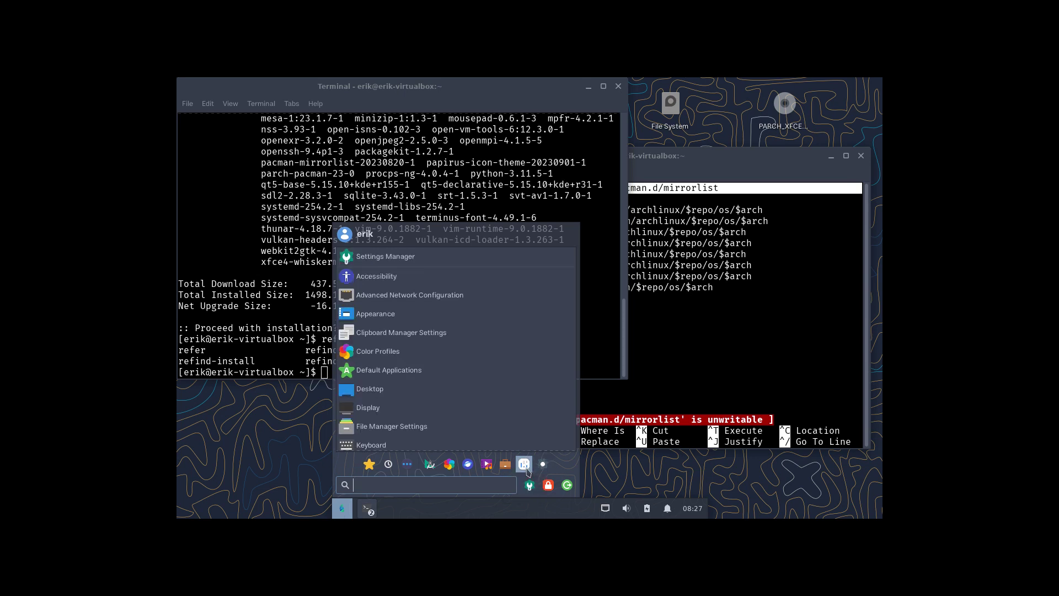
type("netw")
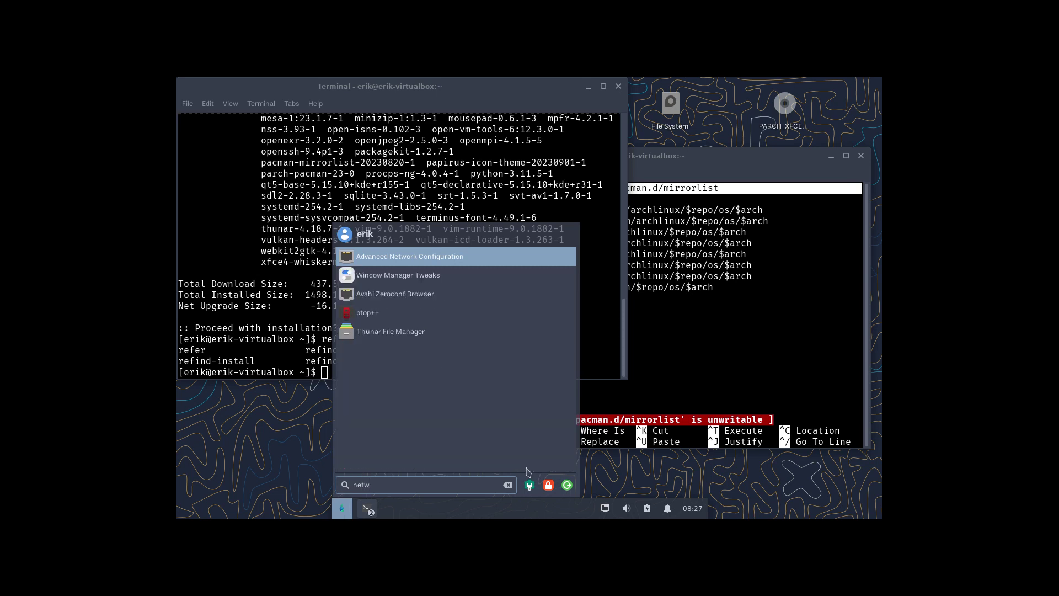
key("BackSpace")
key("BackSpace")
key("BackSpace")
key("BackSpace")
type("mir")
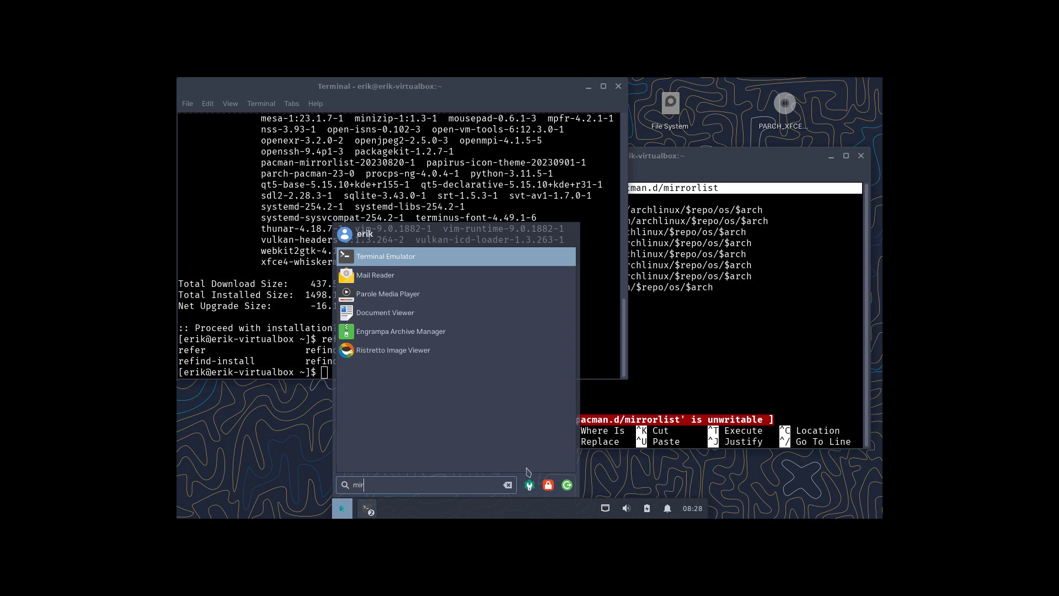
key("BackSpace")
key("BackSpace")
key("BackSpace")
type("refl")
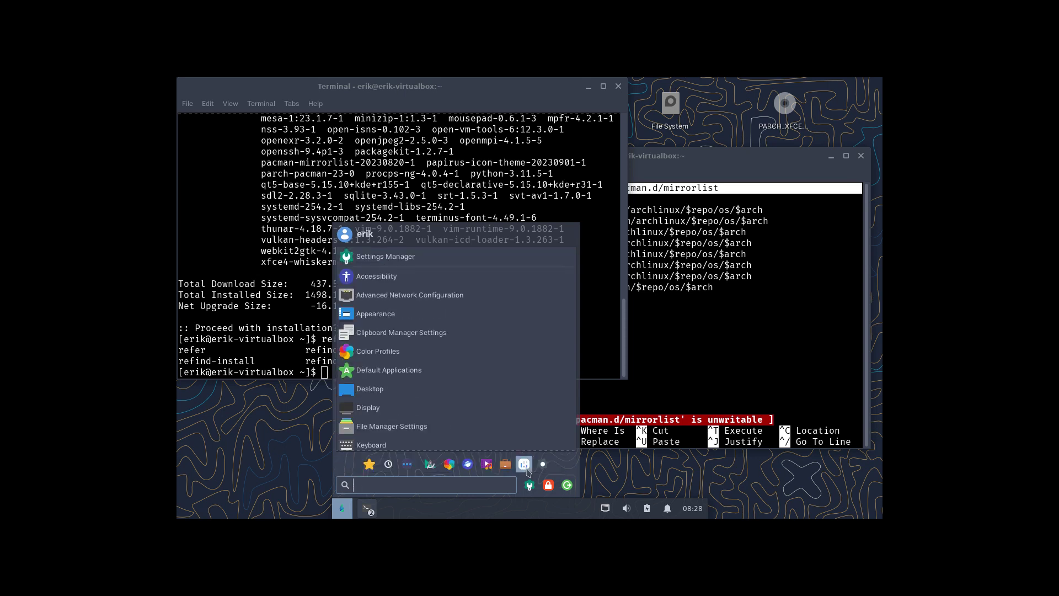
Try running reflector in the first terminal.
left_click(680, 335)
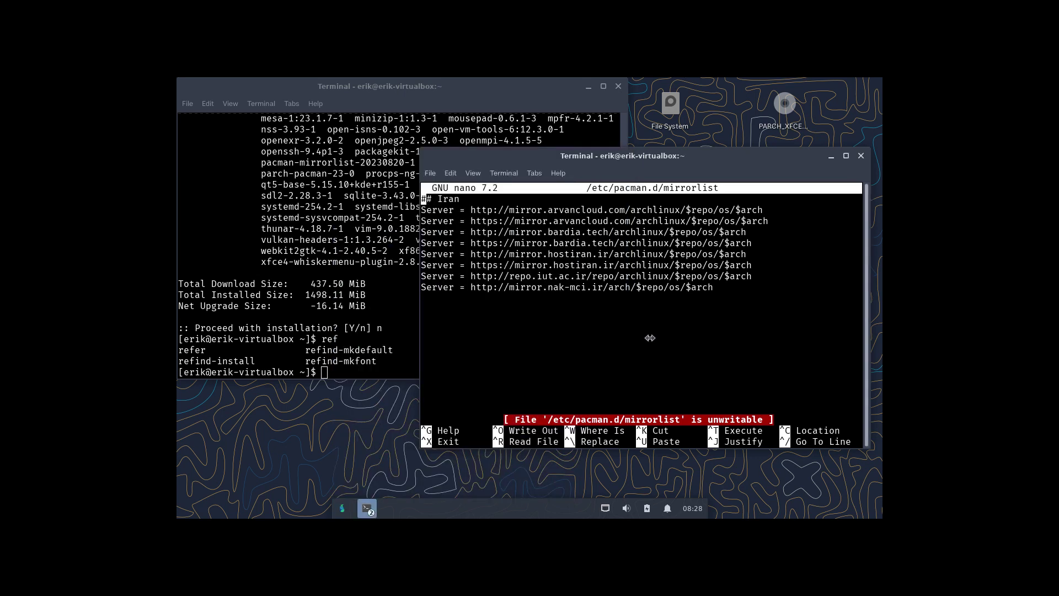
left_click(379, 323)
type("refl")
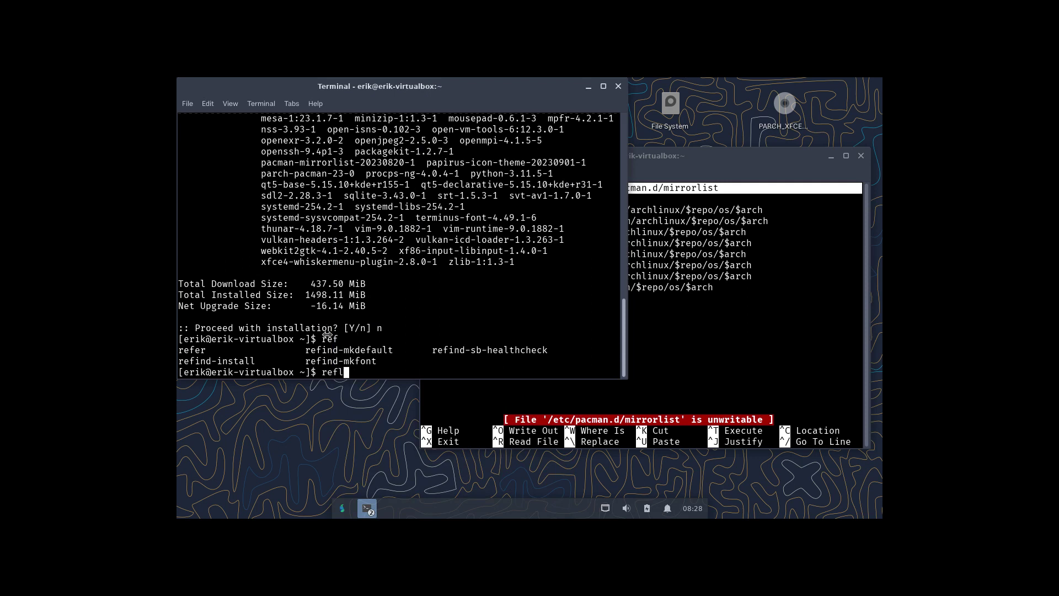
type("ector")
key("Return")
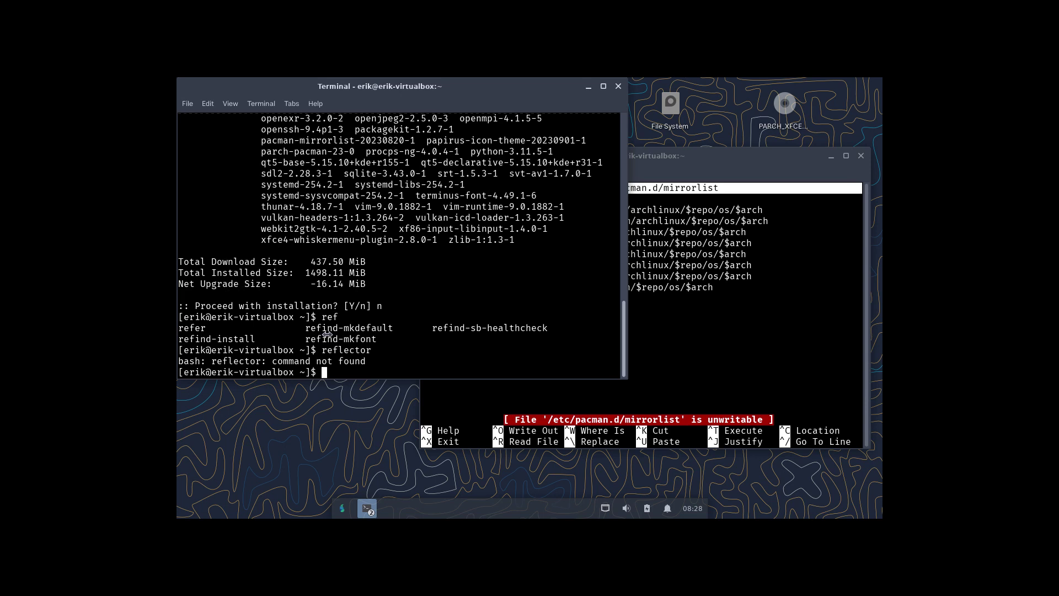
Install bash-completion with sudo pacman -S after correcting the misspelled package name.
type("sudo pacman -S bashcom")
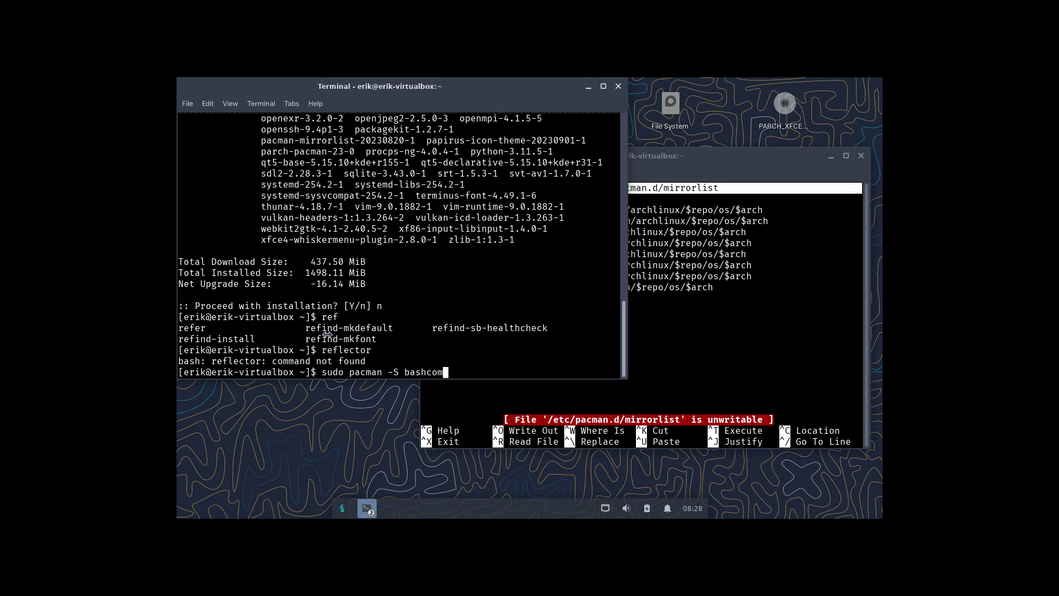
type("pletion")
key("Return")
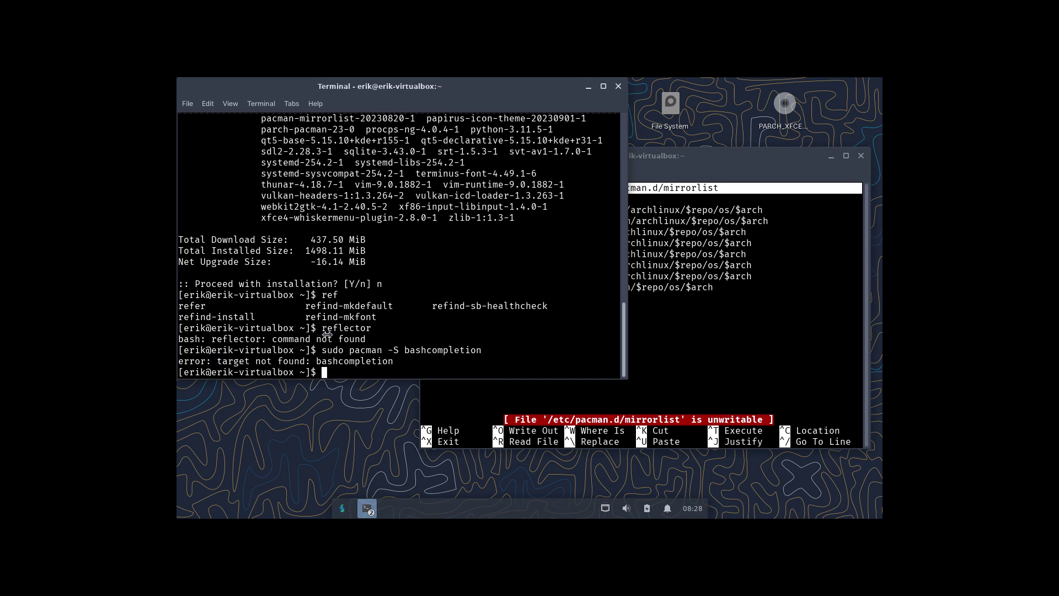
key("Up")
key("Left")
key("Left")
key("Left")
key("Left")
key("Left")
key("Left")
key("Left")
key("Left")
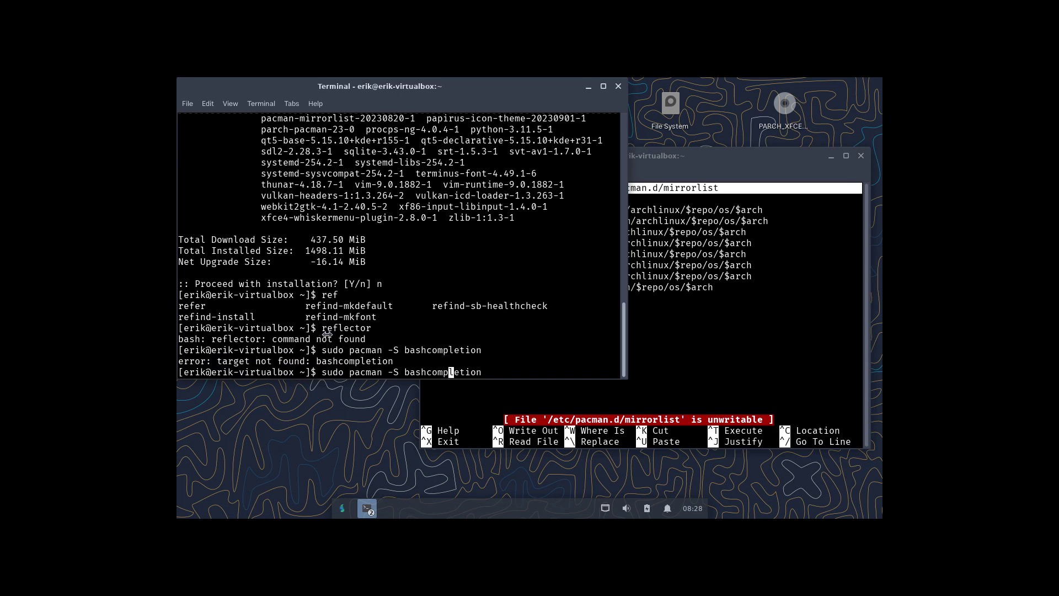
key("Left")
key("Left")
type("-")
key("Return")
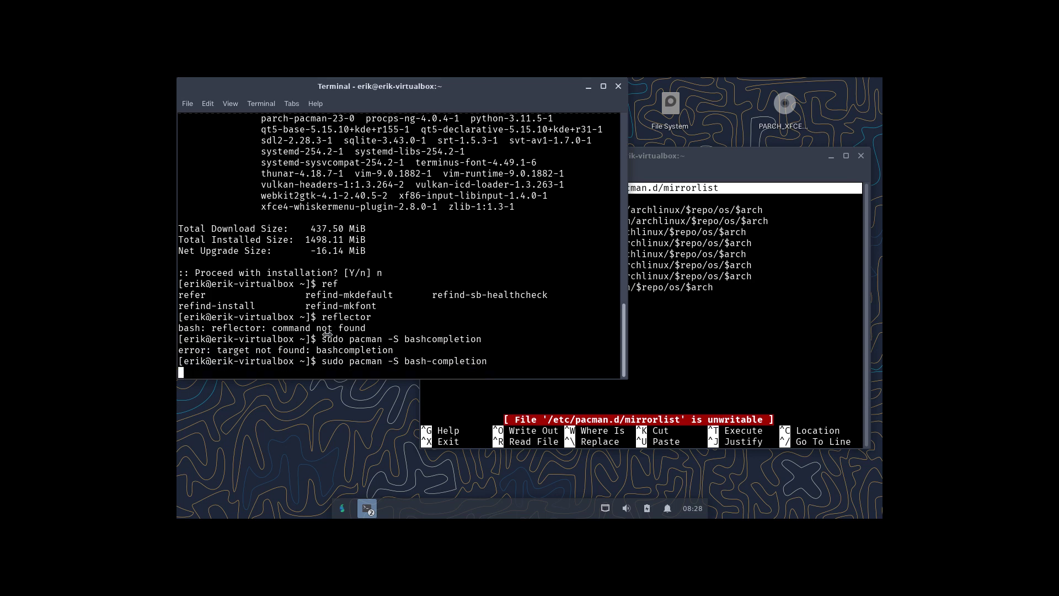
key("Return")
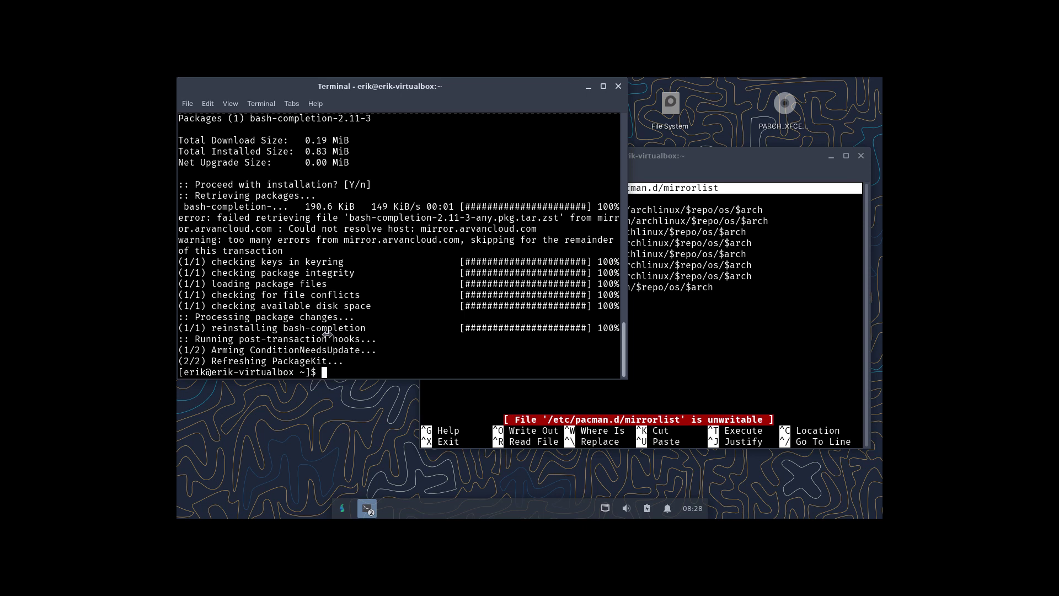
Install reflector with sudo pacman -S reflector and run it to list mirrors.
type("reflec")
key("BackSpace")
key("BackSpace")
key("BackSpace")
key("BackSpace")
key("BackSpace")
key("BackSpace")
type("sudo pacman -S reflect")
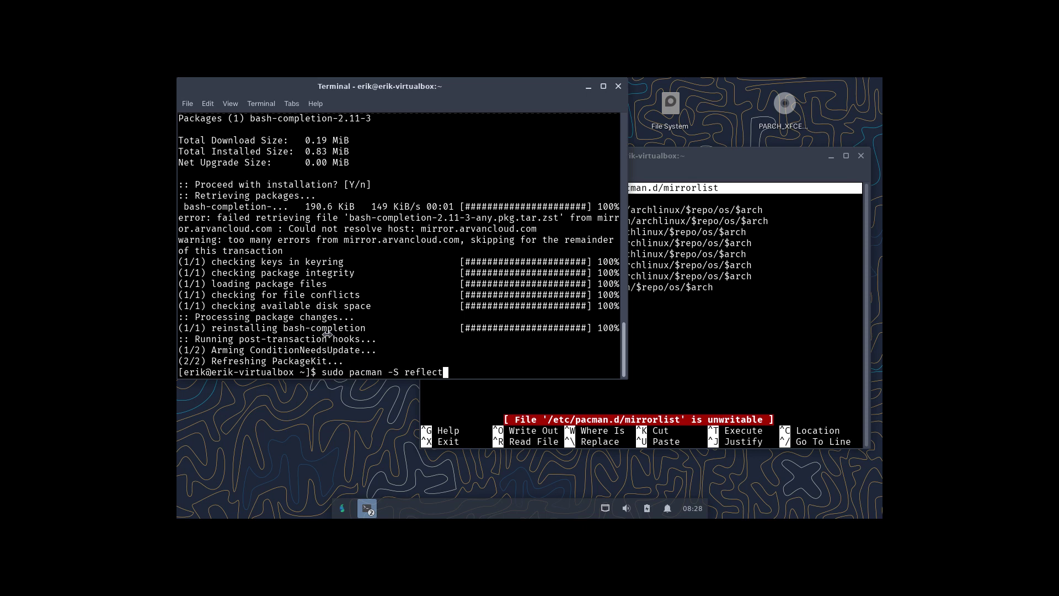
type("or")
key("Return")
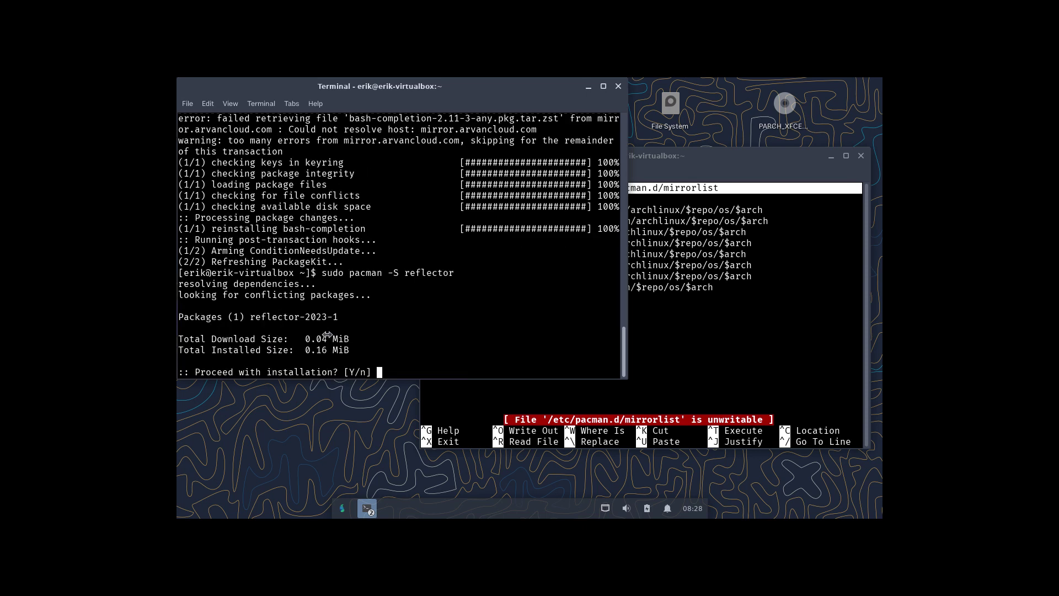
key("Return")
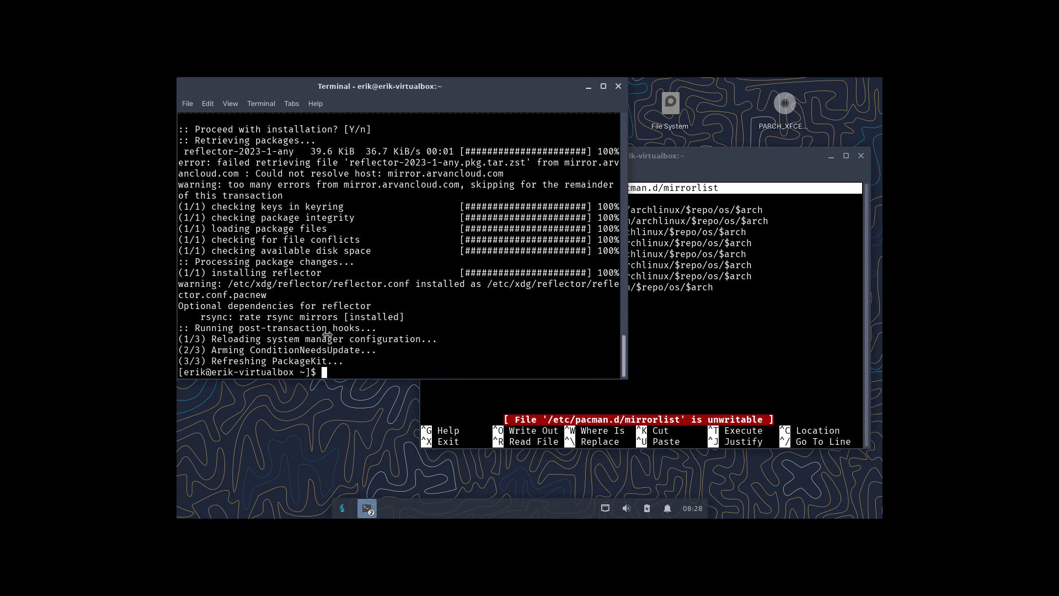
type("reflector .")
key("BackSpace")
key("Return")
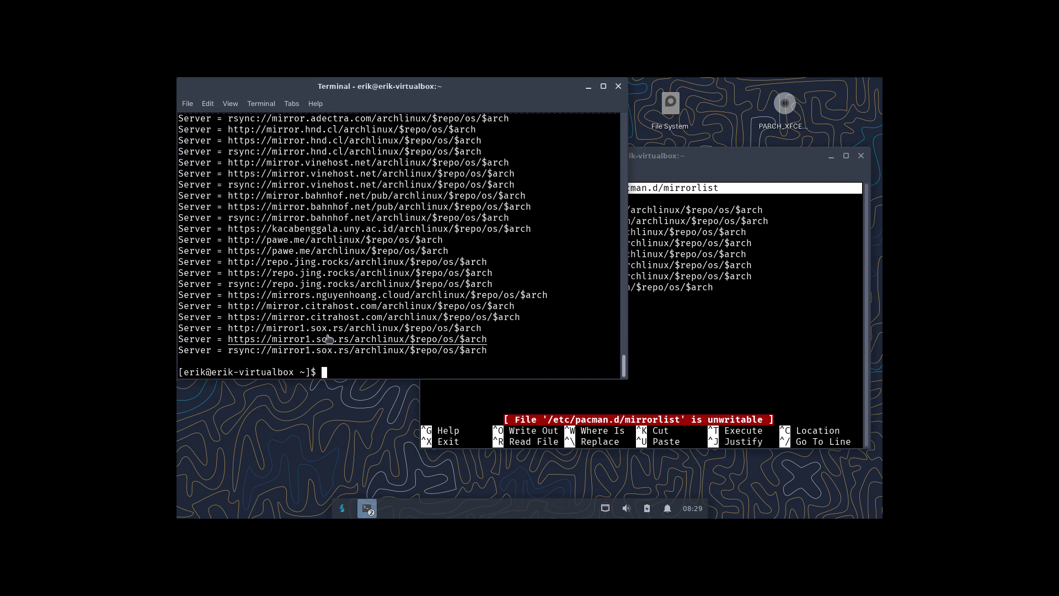
Scroll through reflector's printed list of Arch mirror servers.
scroll(351, 282, "up", 15)
scroll(352, 281, "up", 15)
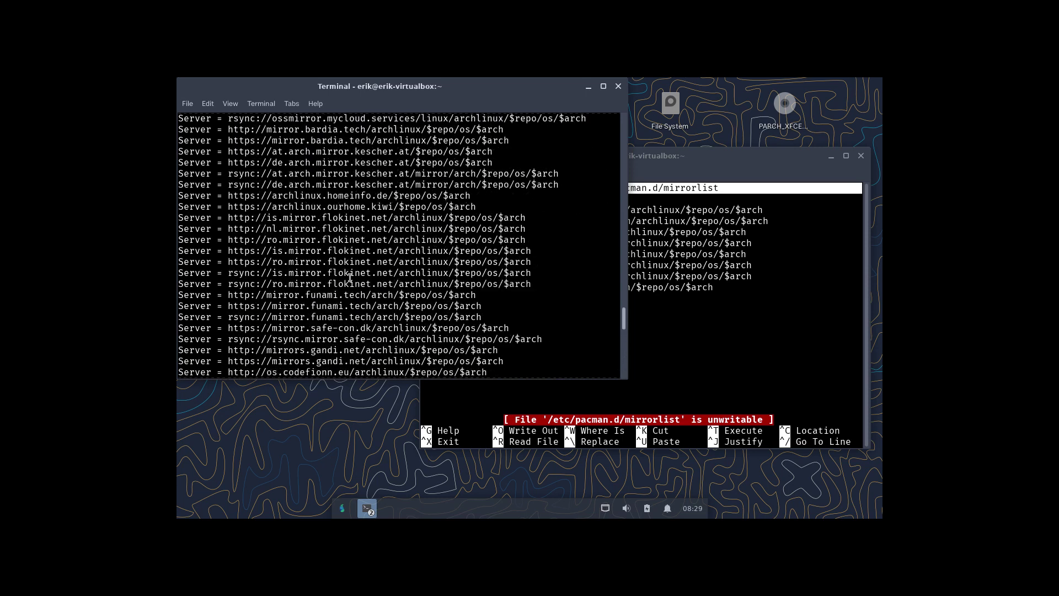
scroll(350, 278, "up", 15)
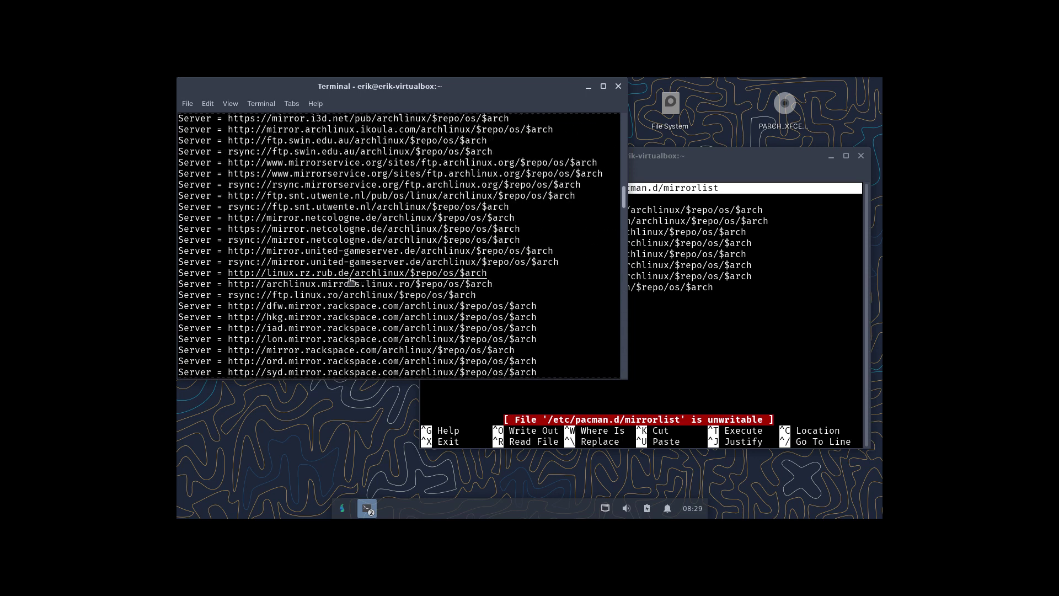
scroll(350, 278, "down", 15)
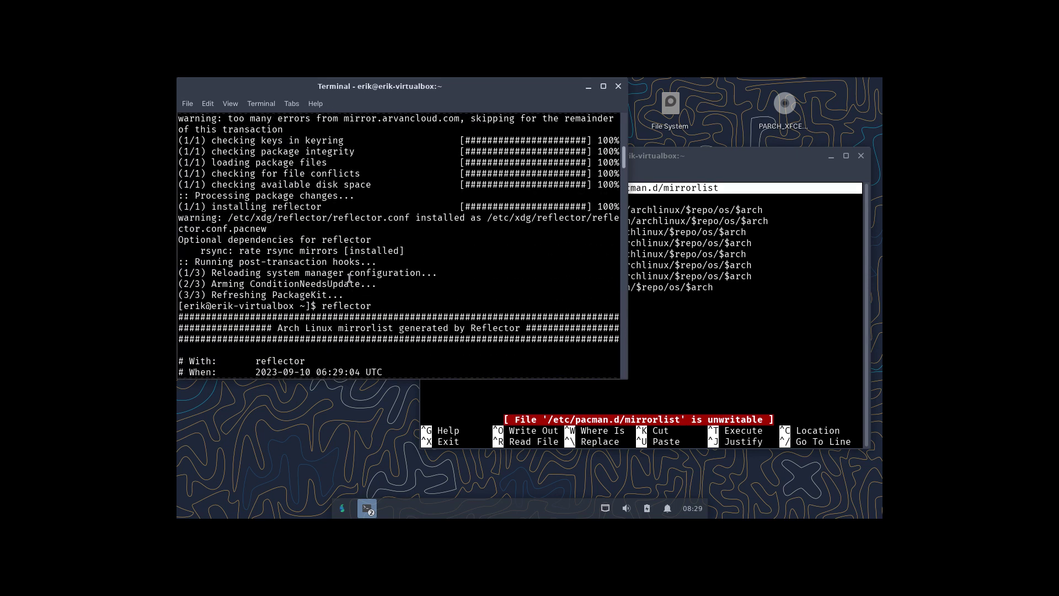
scroll(350, 282, "down", 1)
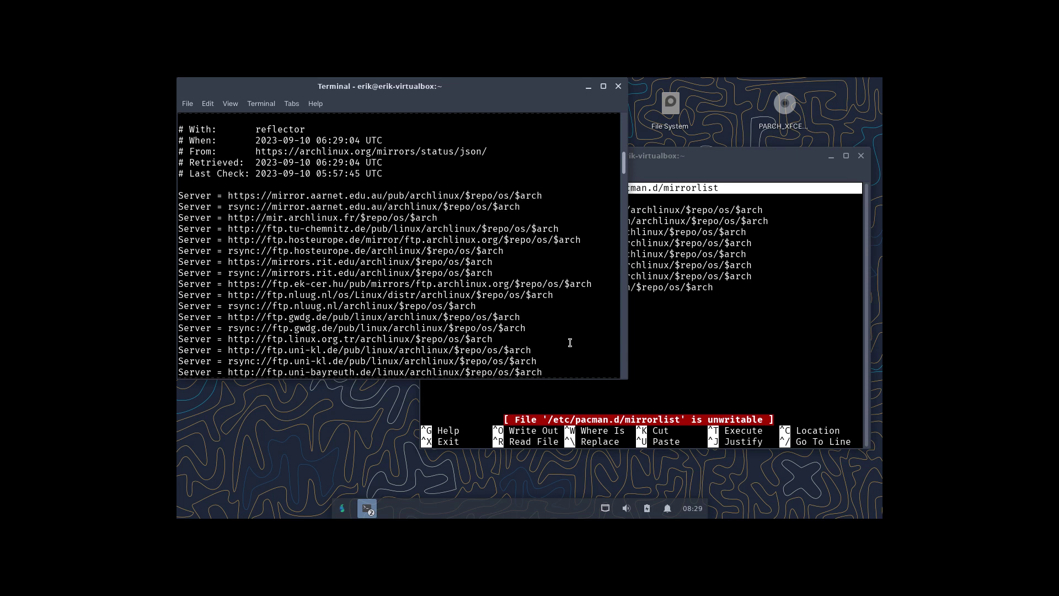
Run sudo reflector --latest 30 --number 10 --sort delay --save /etc/pacman.d/mirrorlist.
type("sudio")
key("BackSpace")
key("BackSpace")
key("BackSpace")
type("o reflector --la")
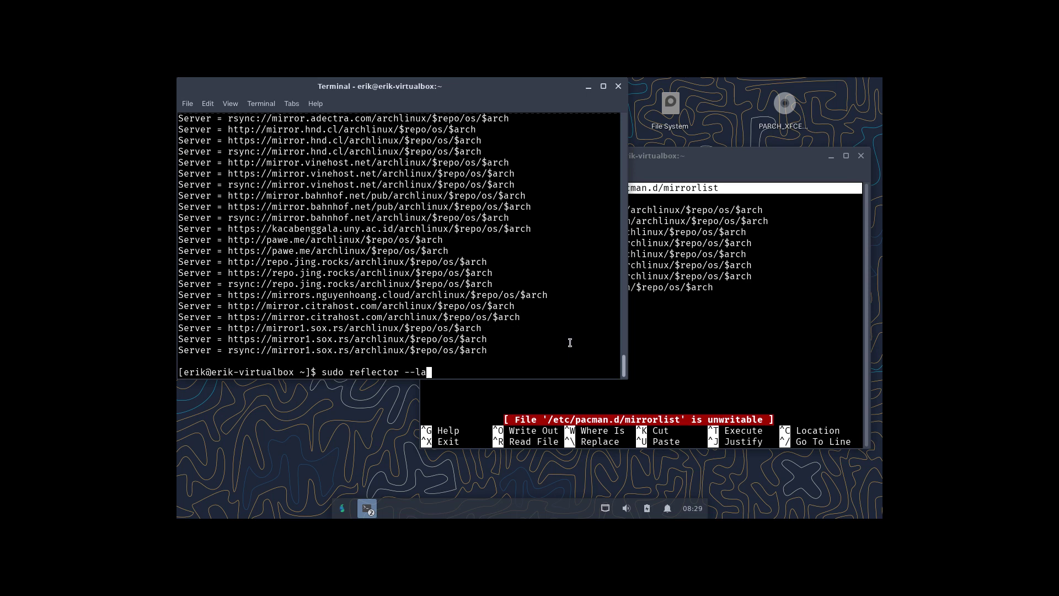
type("test 30 -n")
key("BackSpace")
type("-number 10")
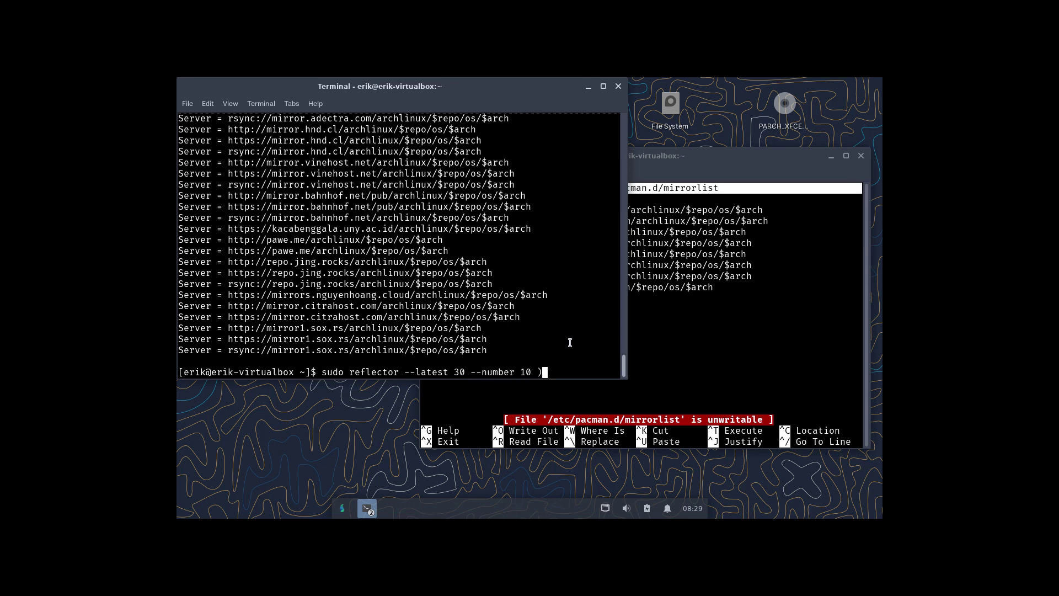
type(" --sort delay --save /etc/mac")
key("BackSpace")
key("BackSpace")
key("BackSpace")
type("pamac")
key("BackSpace")
key("BackSpace")
key("BackSpace")
type("cman.d/mirrolit")
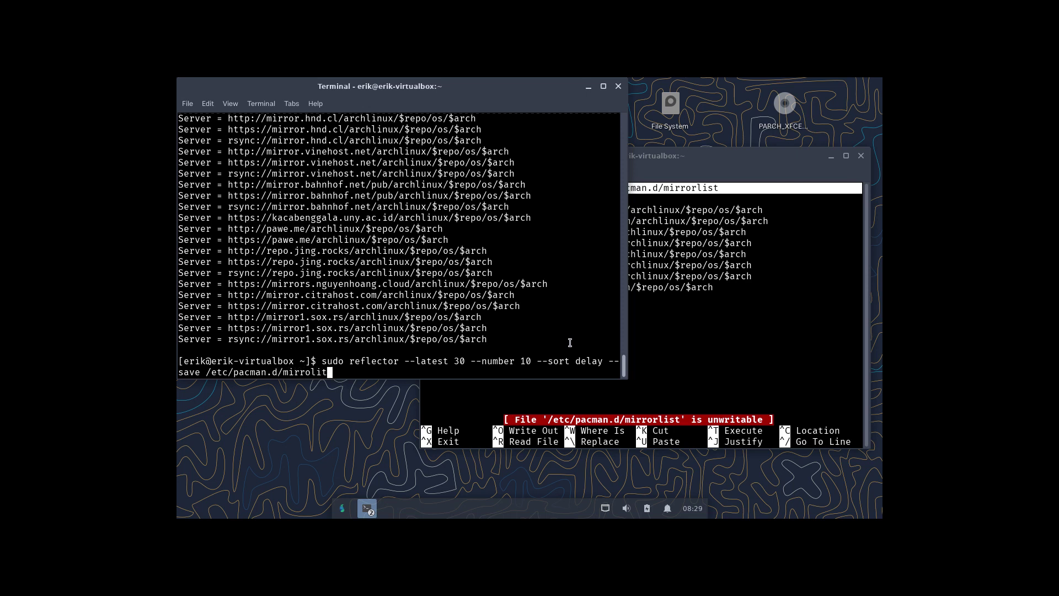
key("BackSpace")
key("BackSpace")
type("rlist")
key("Return")
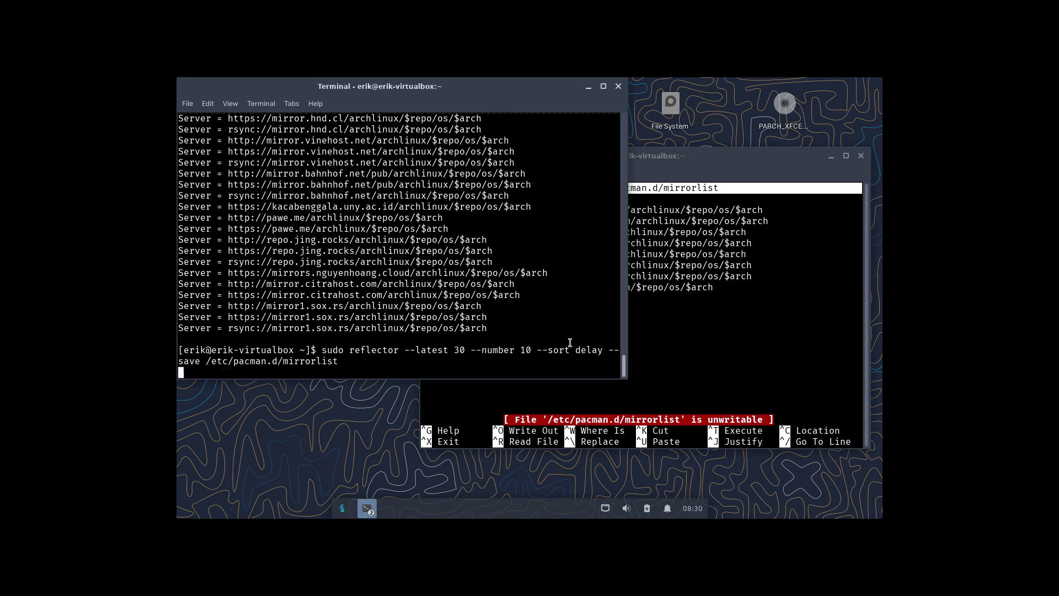
In the second terminal, reopen /etc/pacman.d/mirrorlist in nano to check the new mirrors, then close it.
left_click(778, 331)
key("ctrl+x")
key("Up")
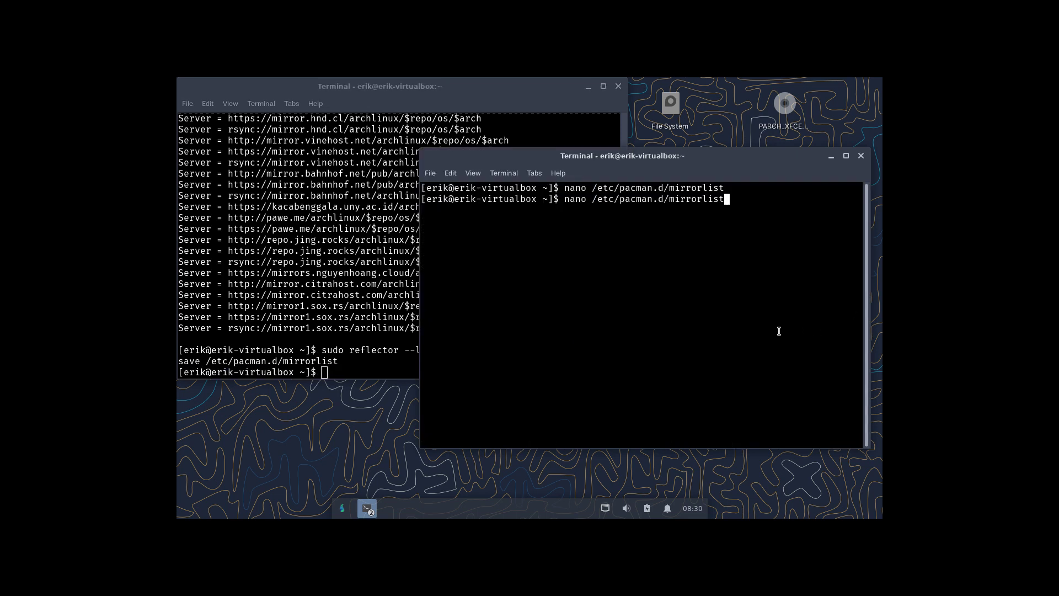
key("Return")
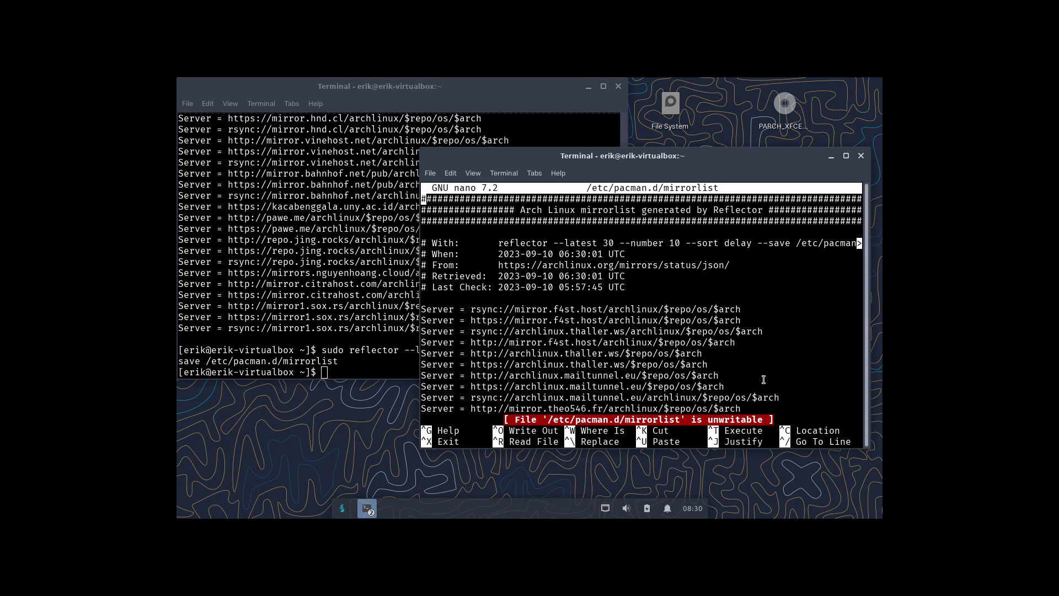
key("ctrl+x")
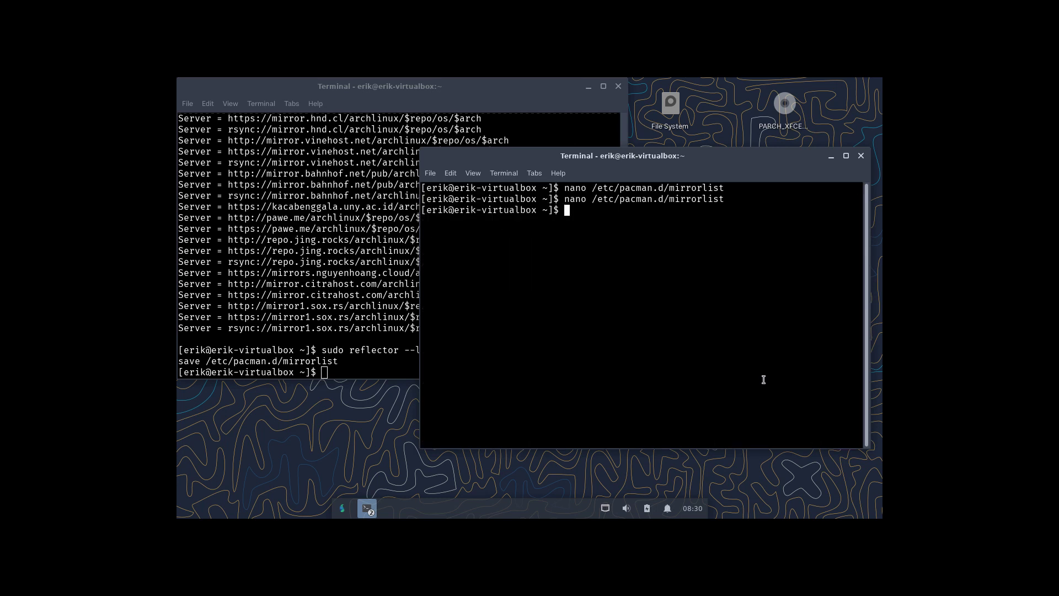
Type a sudo pacman command, then clear the command line.
type("up")
key("BackSpace")
key("BackSpace")
type("sudo pacman")
key("BackSpace")
key("BackSpace")
key("BackSpace")
key("BackSpace")
key("BackSpace")
key("BackSpace")
key("BackSpace")
key("BackSpace")
key("BackSpace")
key("BackSpace")
key("BackSpace")
key("BackSpace")
Run sudo /etc/pacman.conf with the account password, which fails, and recall the command.
type("sudo ")
type(":;e")
key("BackSpace")
key("BackSpace")
key("BackSpace")
type("/etc/pacman.conf")
key("Return")
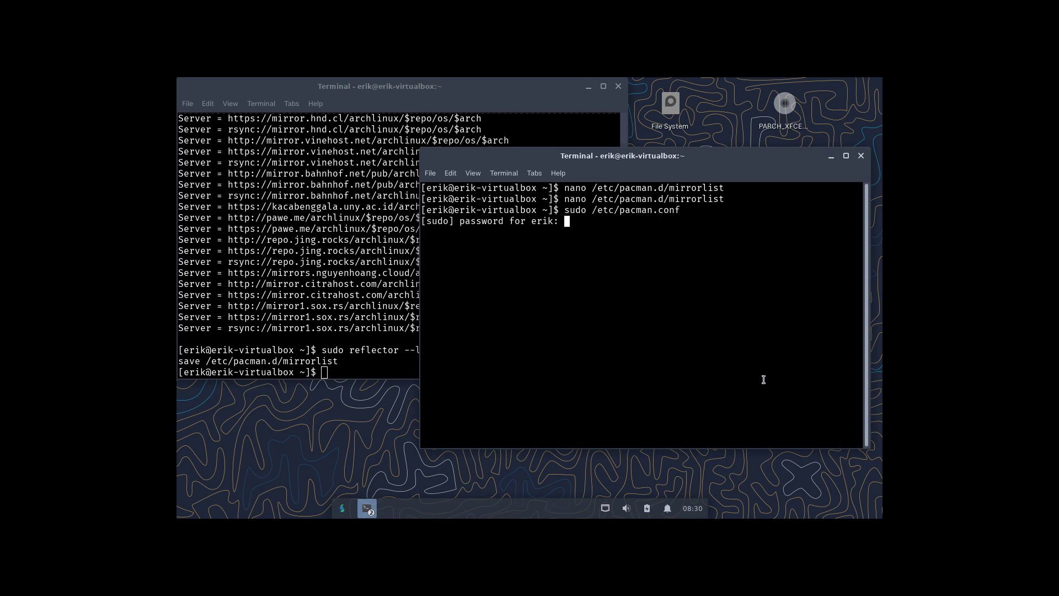
key("Return")
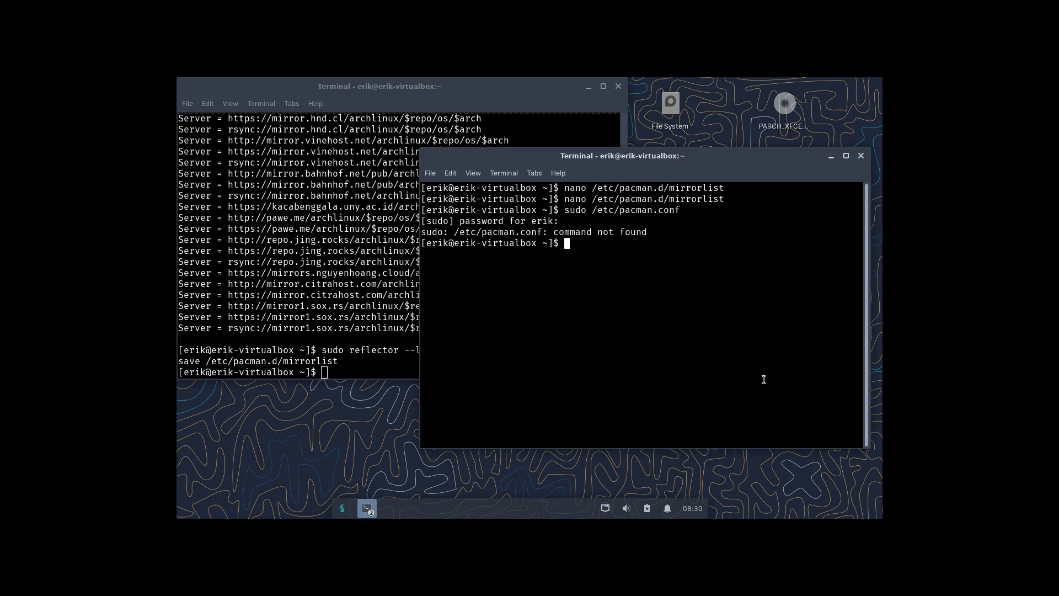
key("Up")
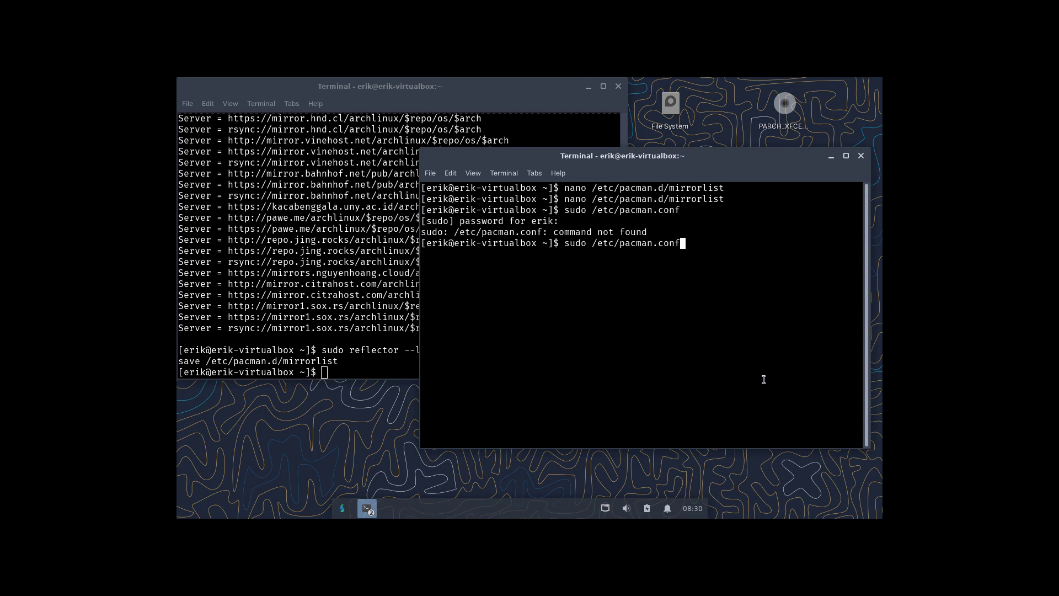
Browse the root file system in Thunar into /etc and select pacman.conf.
double_click(671, 105)
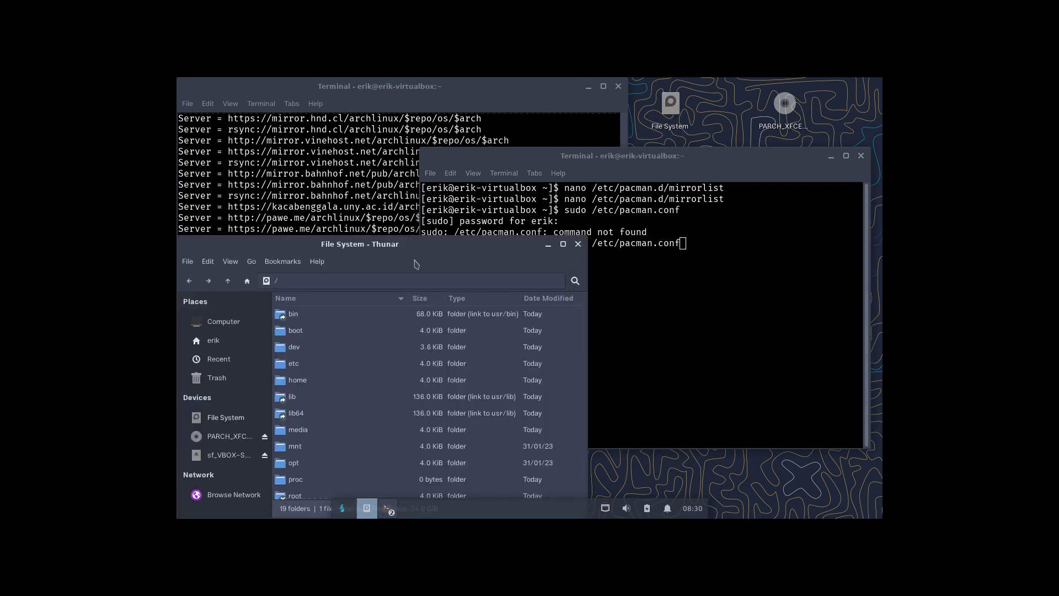
double_click(310, 366)
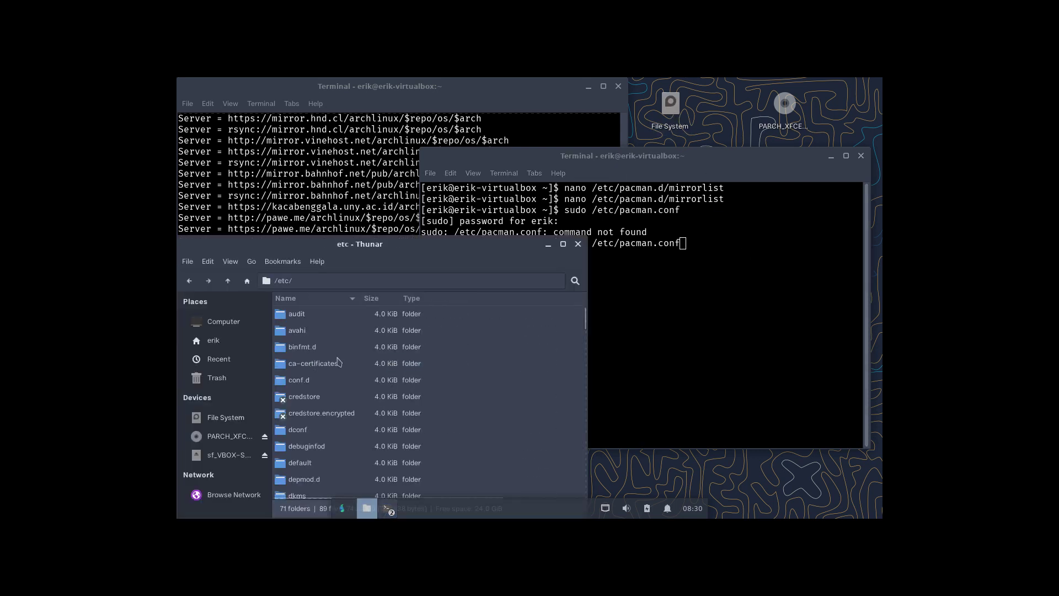
scroll(356, 441, "down", 15)
scroll(360, 489, "down", 10)
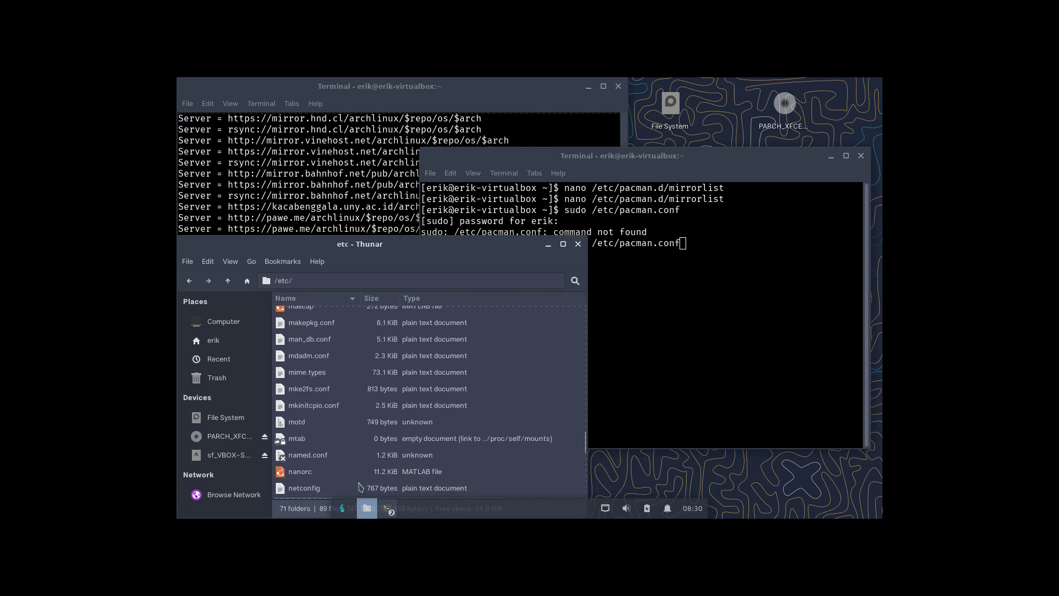
scroll(360, 487, "down", 8)
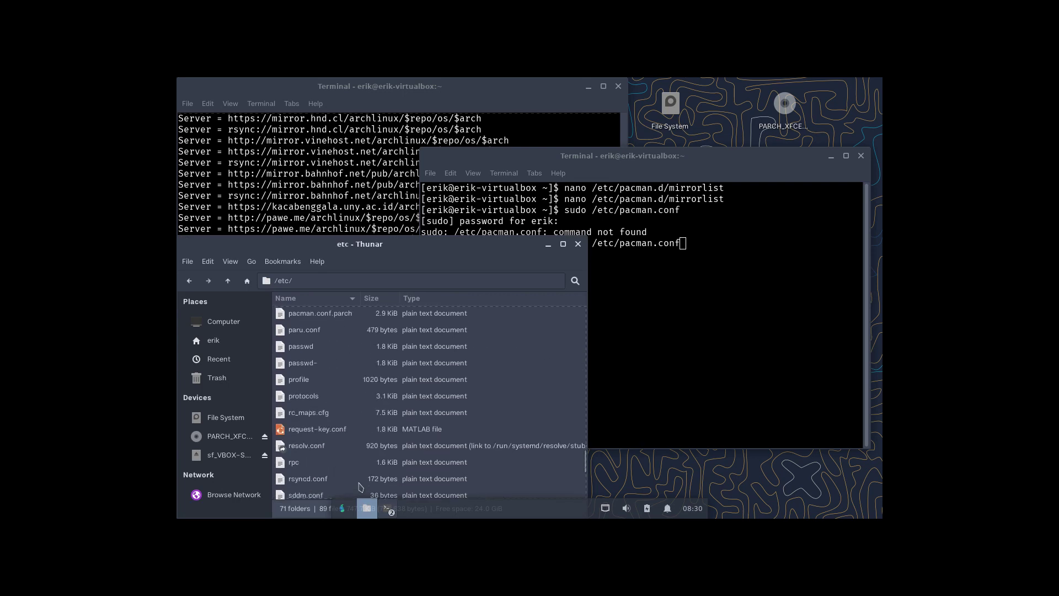
scroll(361, 487, "up", 1)
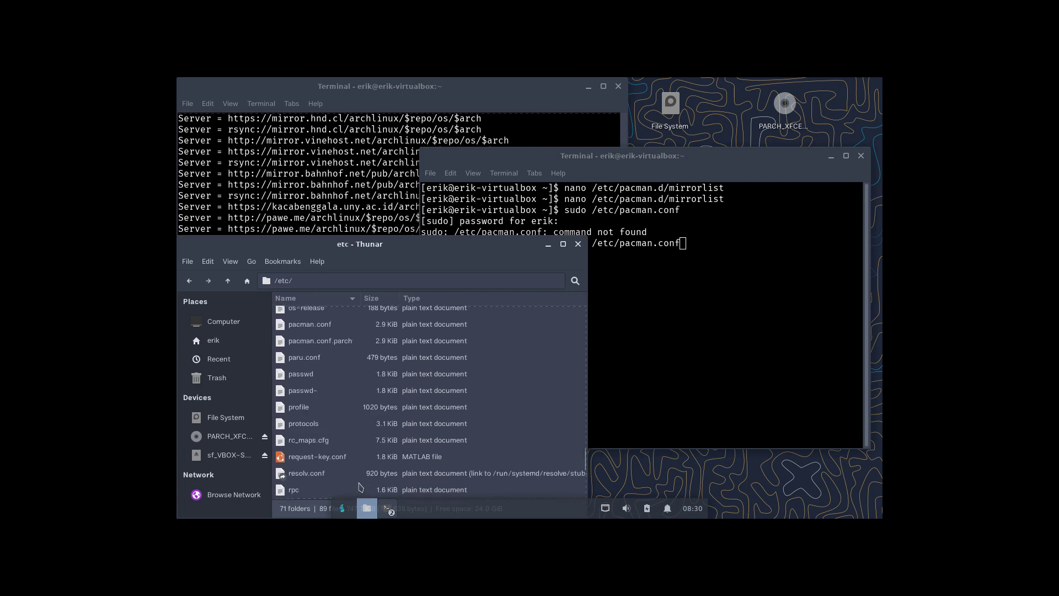
left_click(331, 331)
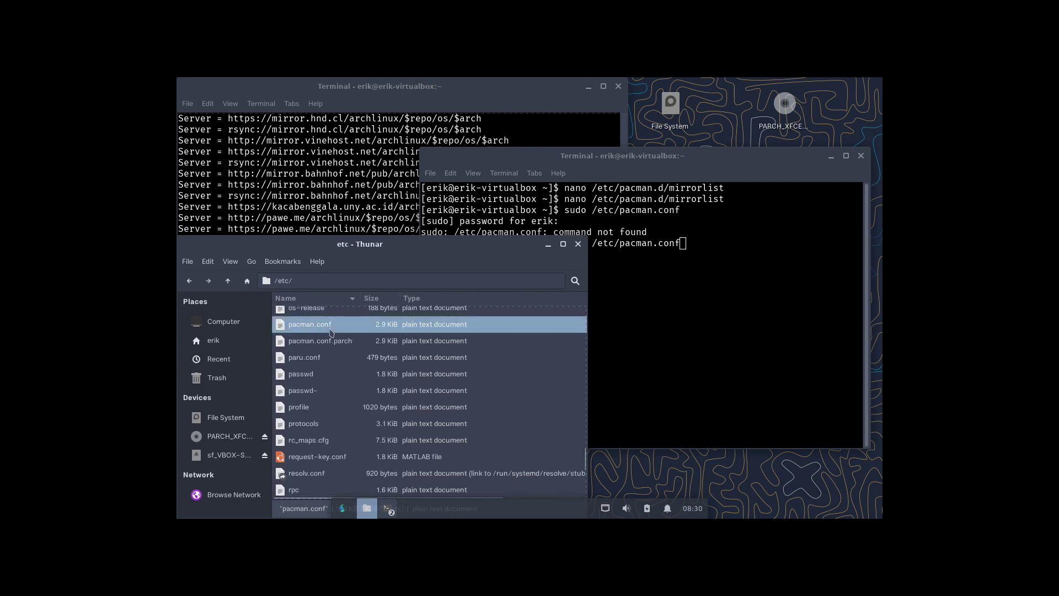
left_click(684, 315)
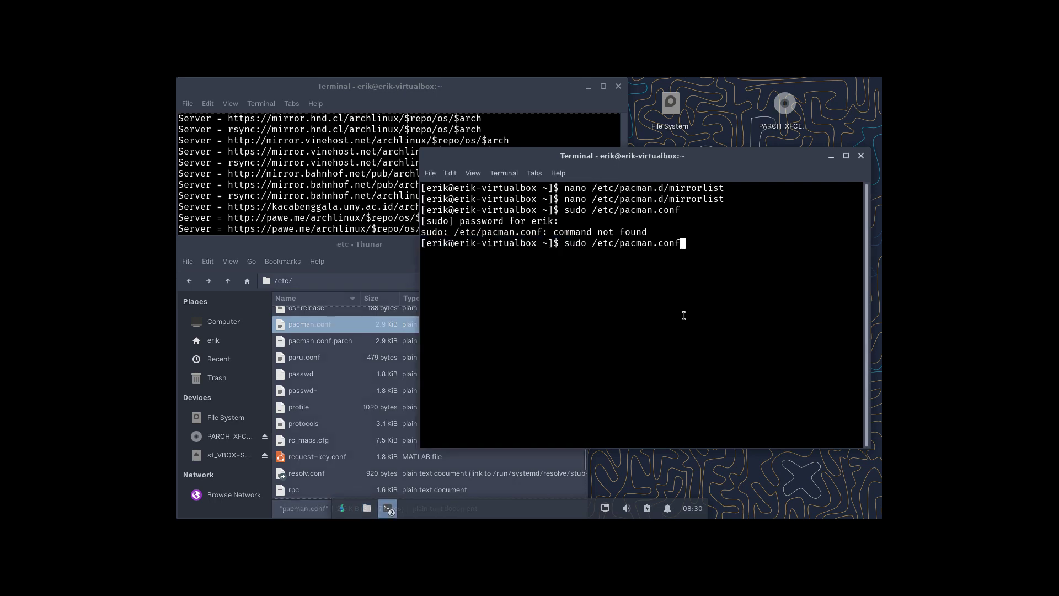
Uncomment ParallelDownloads in /etc/pacman.conf, set it to 20, and save in nano.
key("Left")
key("Left")
key("Left")
key("Left")
key("Left")
key("Left")
key("Left")
key("Left")
key("Left")
key("Left")
key("Left")
key("Left")
key("Left")
key("Left")
key("Left")
key("Left")
type("nano")
key("Return")
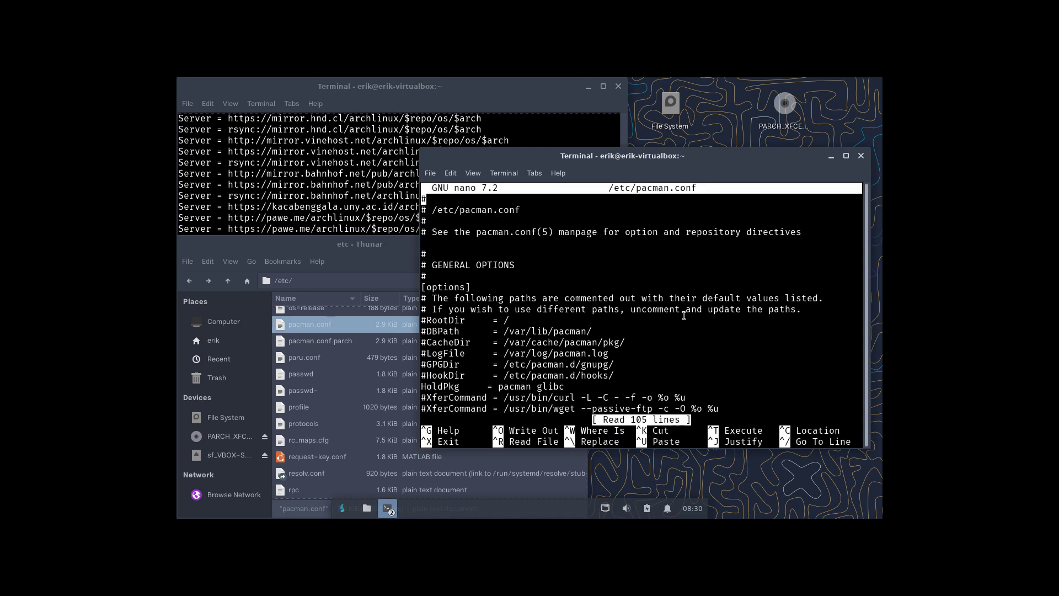
key("Page_Down")
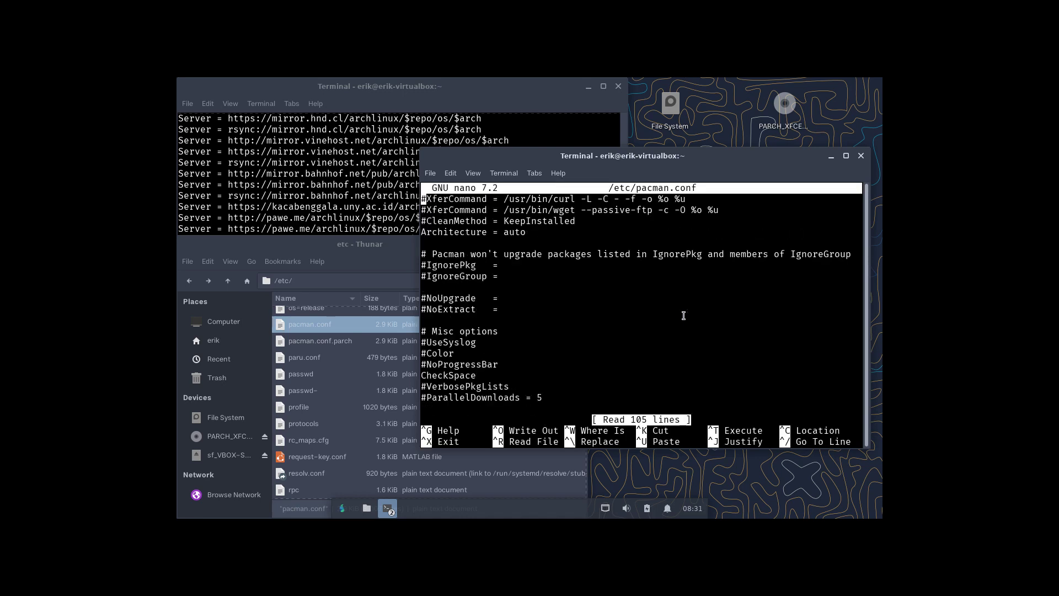
key("Down")
key("Down")
key("Down")
key("Down")
key("Down")
key("Down")
key("Down")
key("Down")
key("Down")
key("Down")
key("Down")
key("Down")
key("Down")
key("Down")
key("Down")
key("Down")
key("Down")
key("Down")
key("Delete")
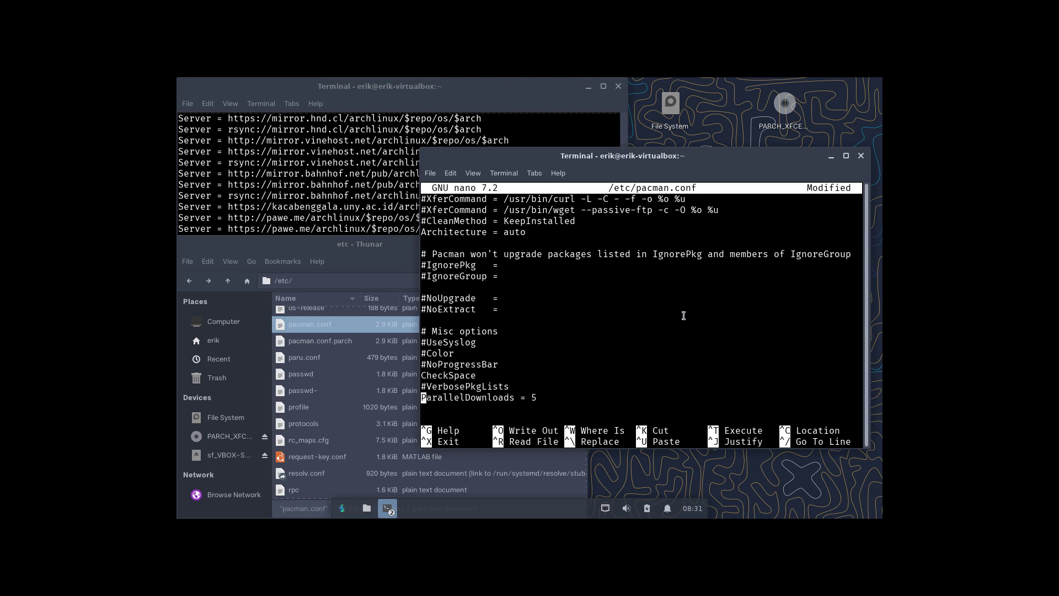
key("End")
key("BackSpace")
type("20")
key("ctrl+x")
key("y")
key("Return")
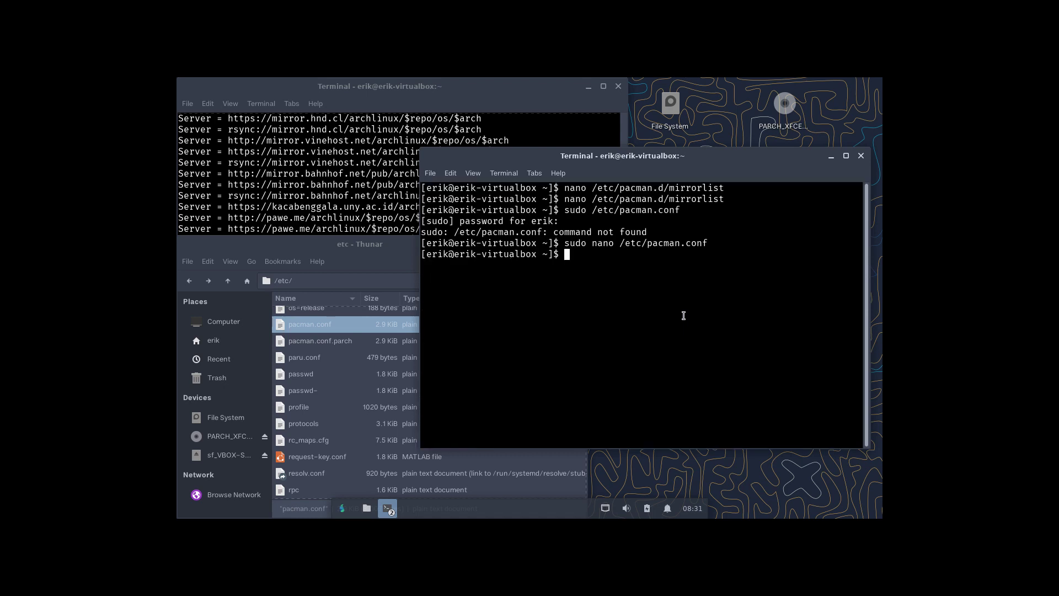
type("sudo pacman -Syyu")
Run sudo pacman -Syyu, confirm the upgrade, and close the mirror-list terminal.
key("Return")
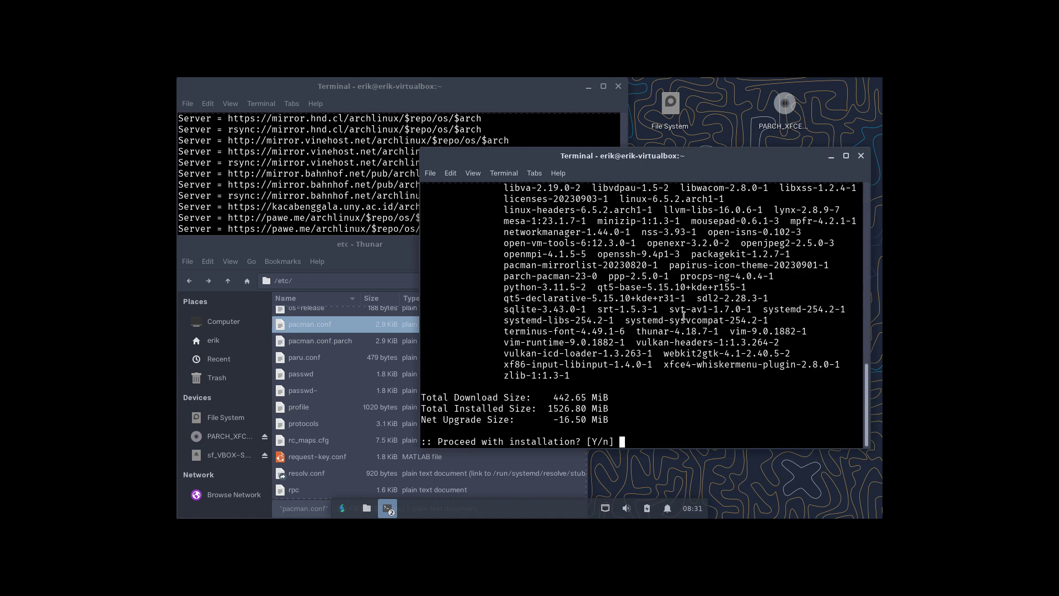
key("Return")
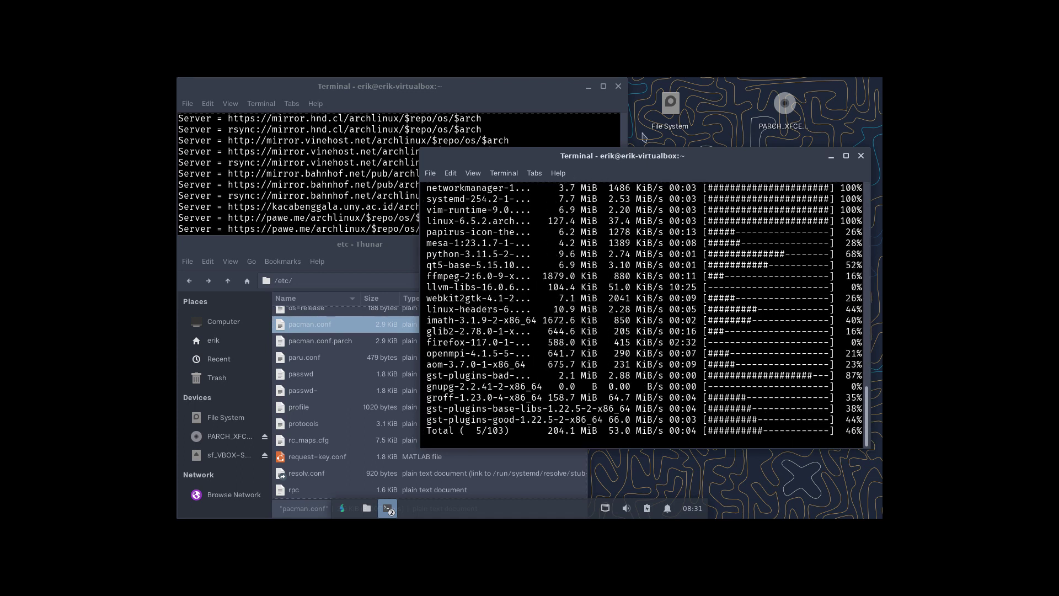
left_click(619, 86)
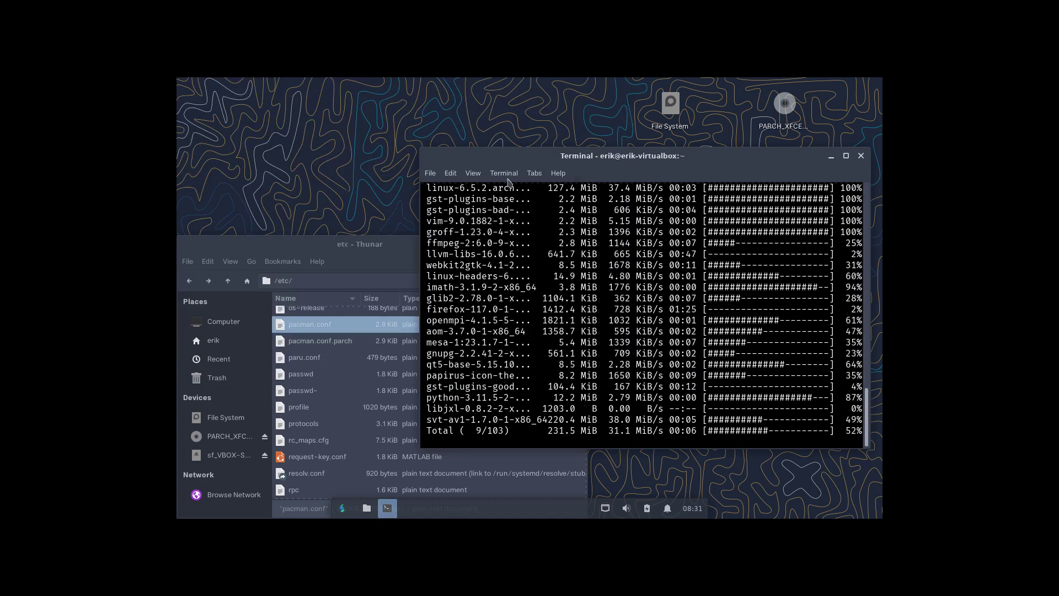
left_click(379, 248)
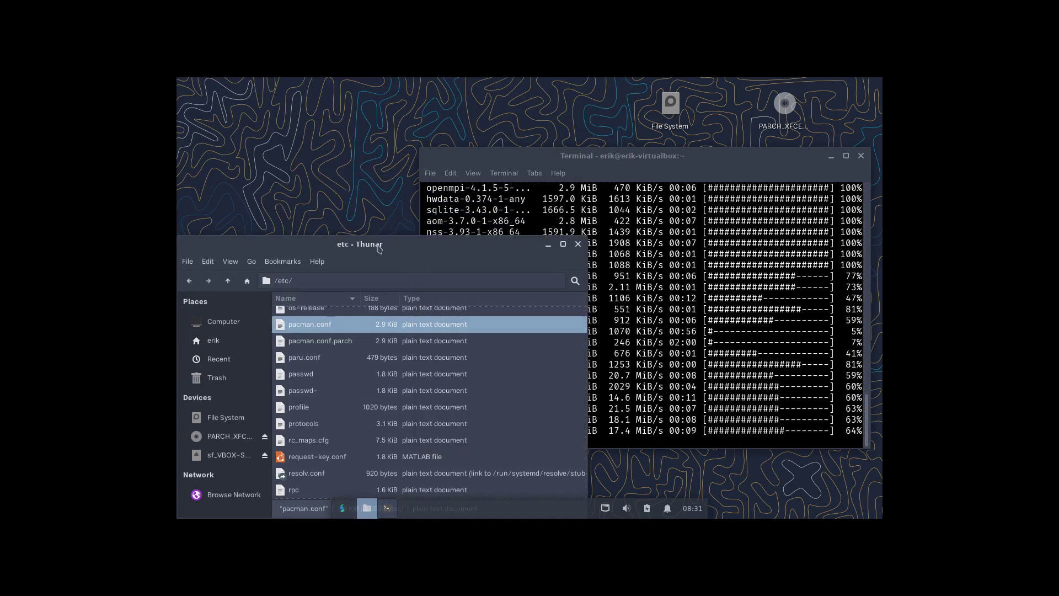
View pacman.conf in Mousepad, scrolling to the repository sections such as ppr.
double_click(376, 324)
scroll(377, 323, "down", 15)
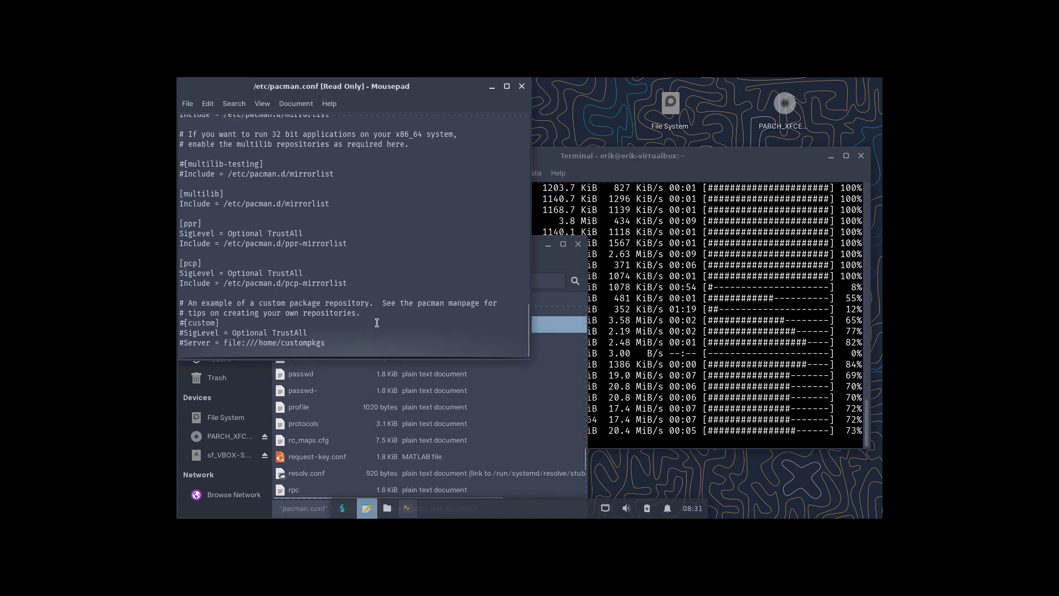
double_click(192, 223)
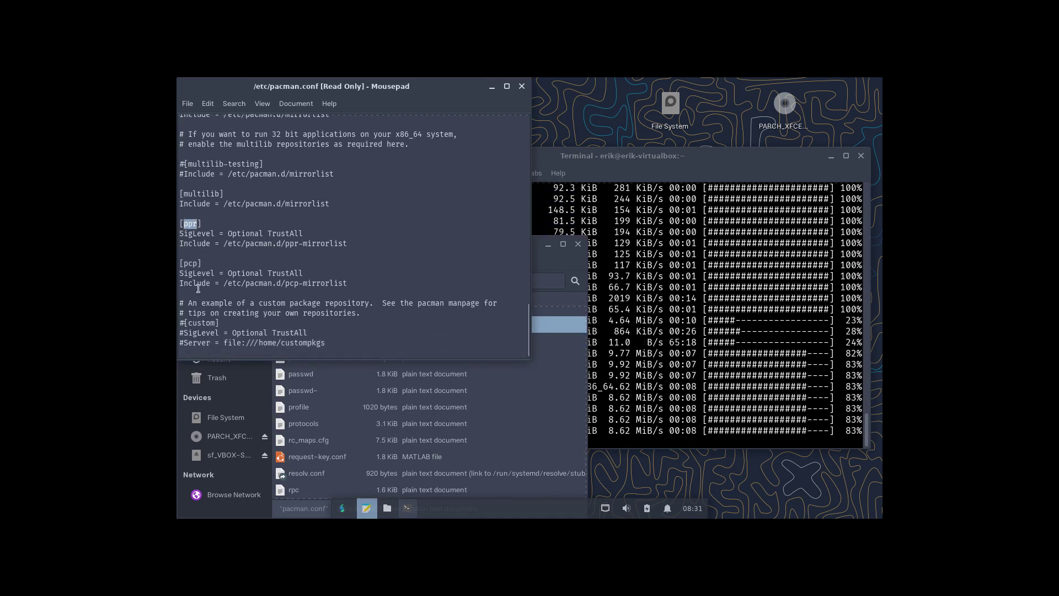
left_click(198, 266)
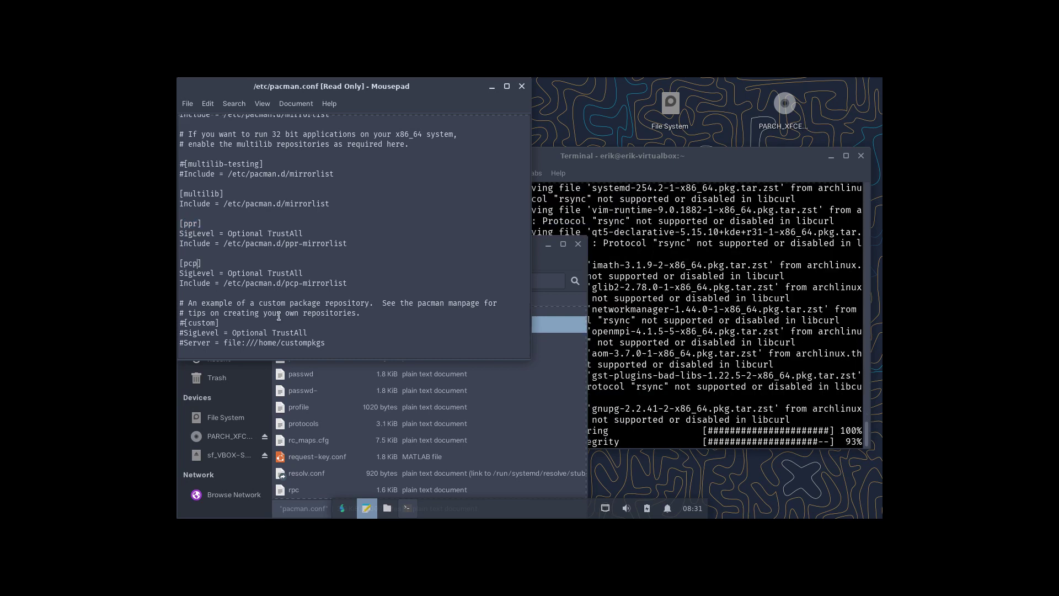
scroll(359, 415, "up", 2)
Open pcp-mirrorlist and ppr-mirrorlist from /etc/pacman.d in Mousepad.
left_click(359, 414)
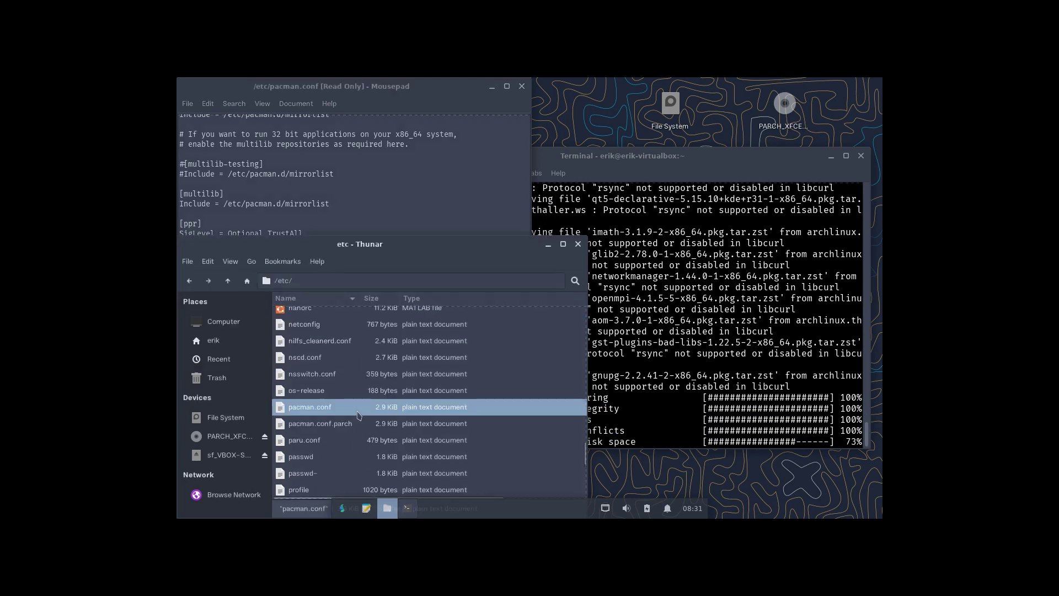
scroll(359, 415, "down", 6)
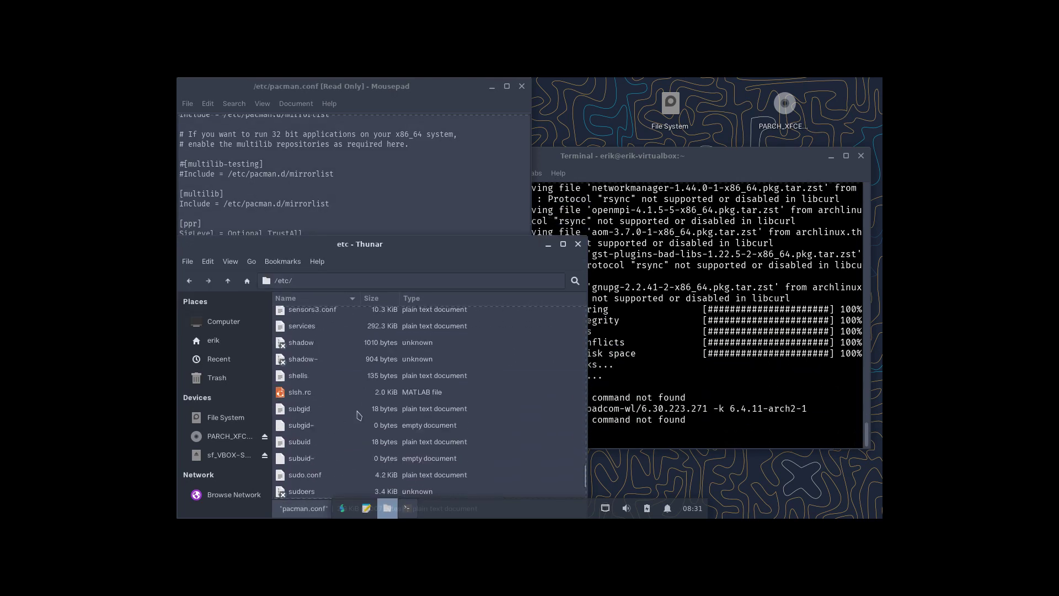
scroll(359, 414, "up", 7)
type("pacm")
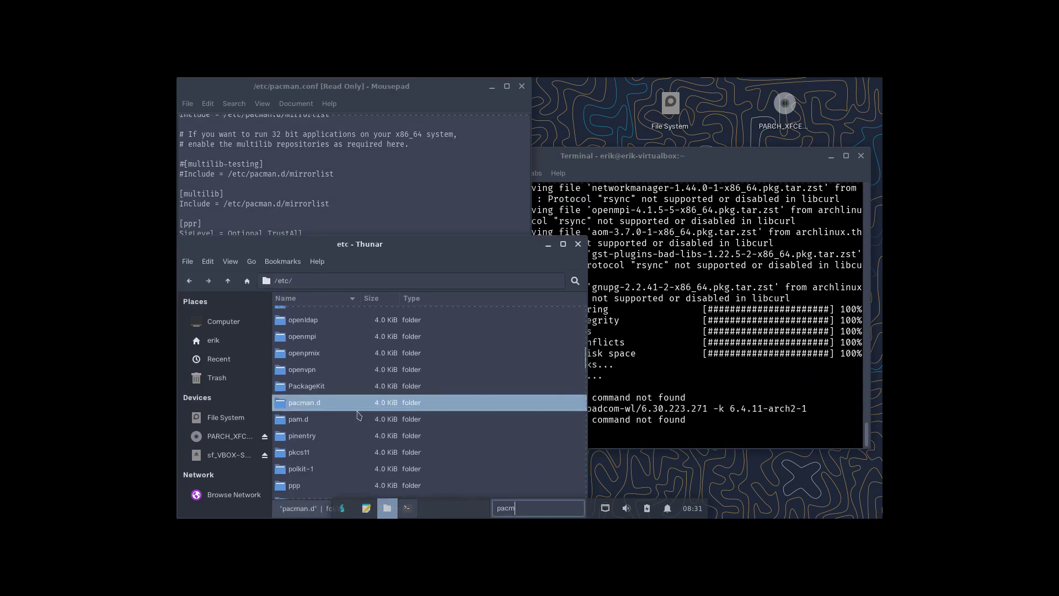
key("Escape")
double_click(358, 407)
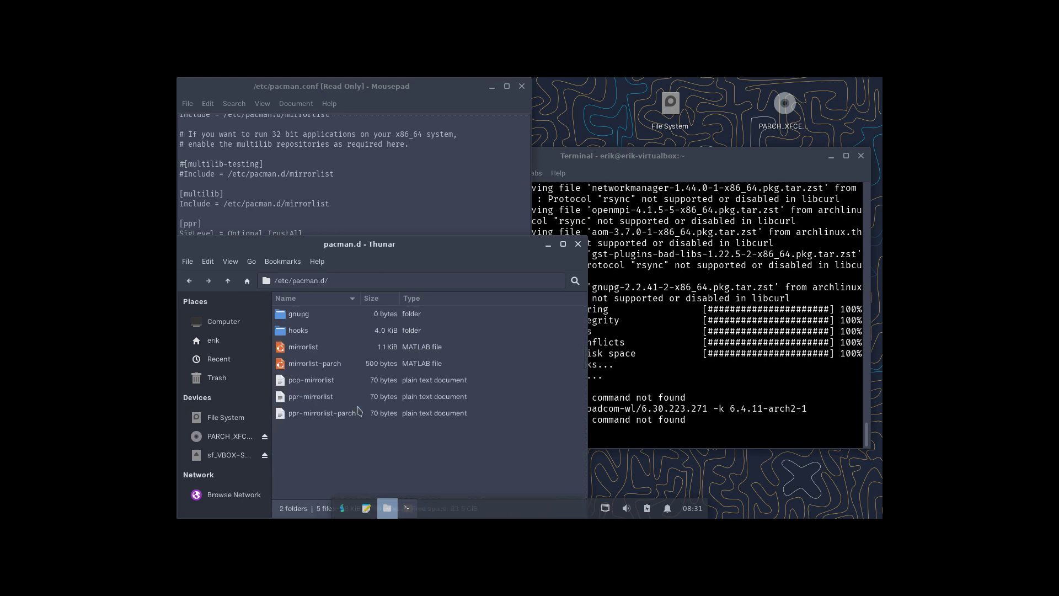
double_click(331, 395)
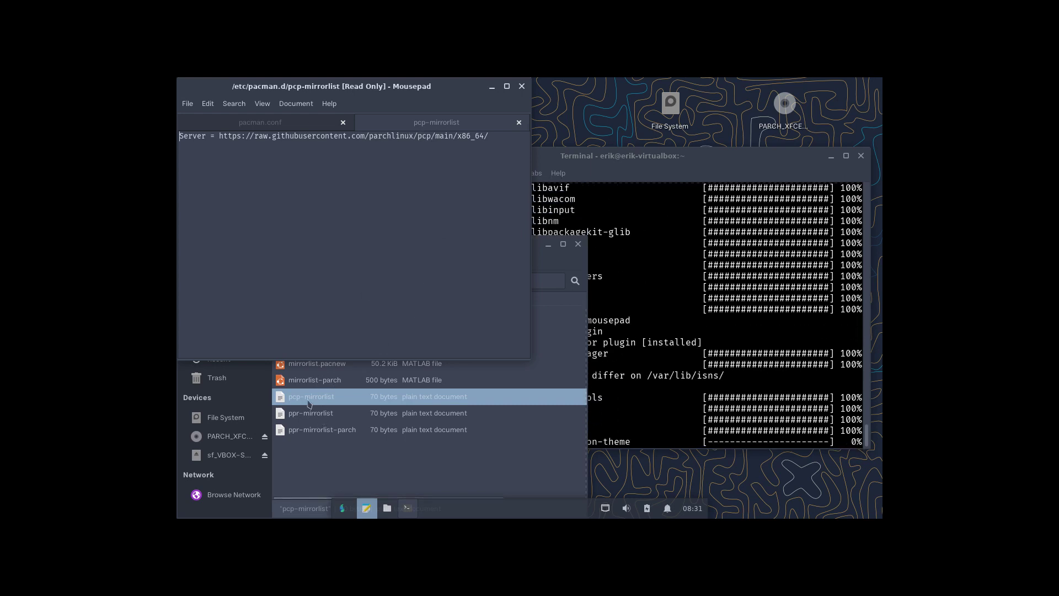
double_click(322, 417)
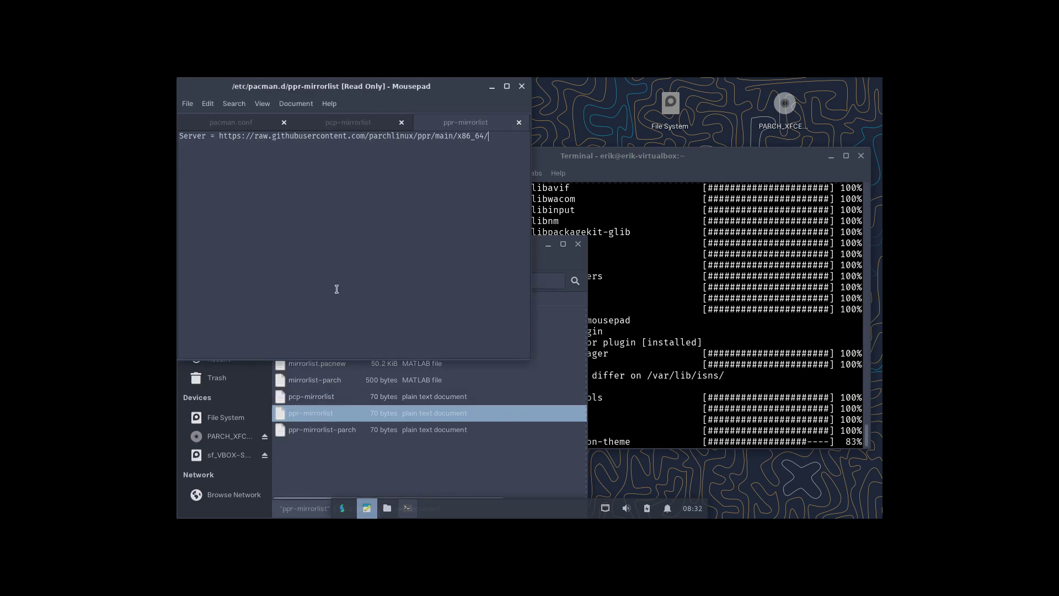
left_click(715, 395)
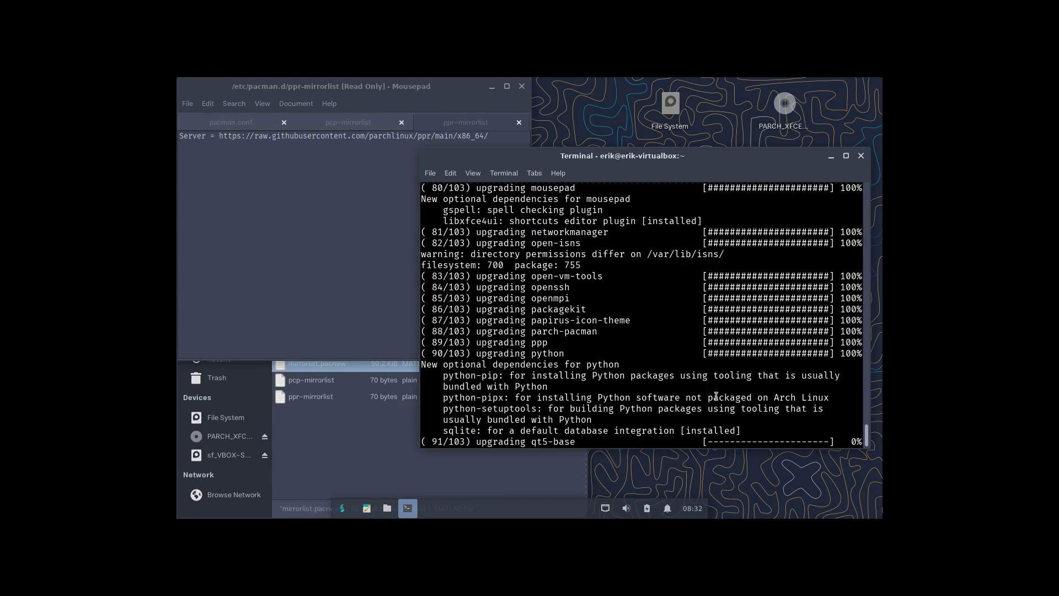
Close the Mousepad window and the pacman.d file manager window.
left_click(521, 86)
left_click(358, 425)
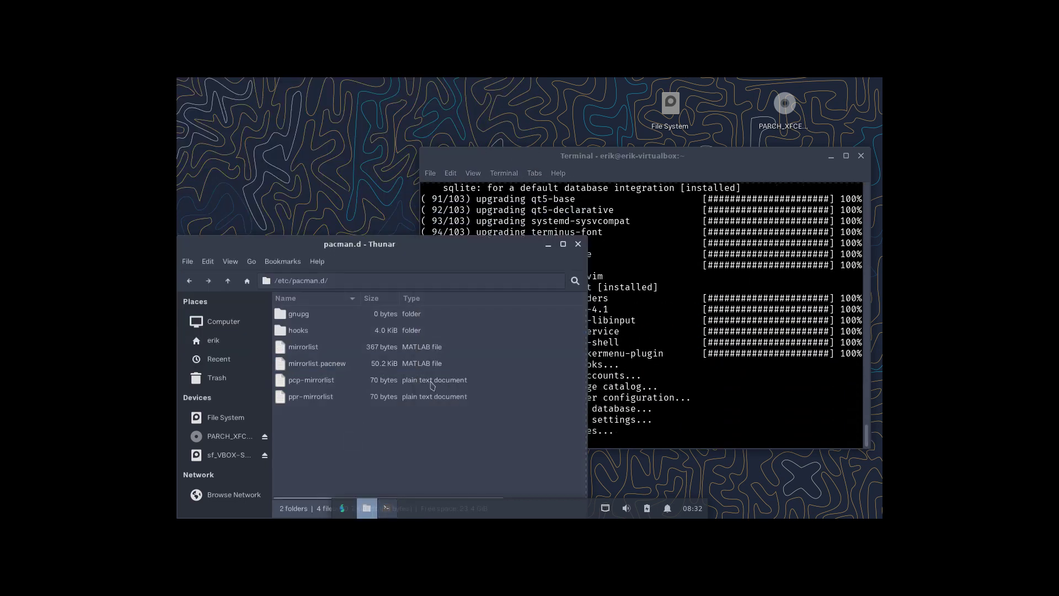
left_click(578, 244)
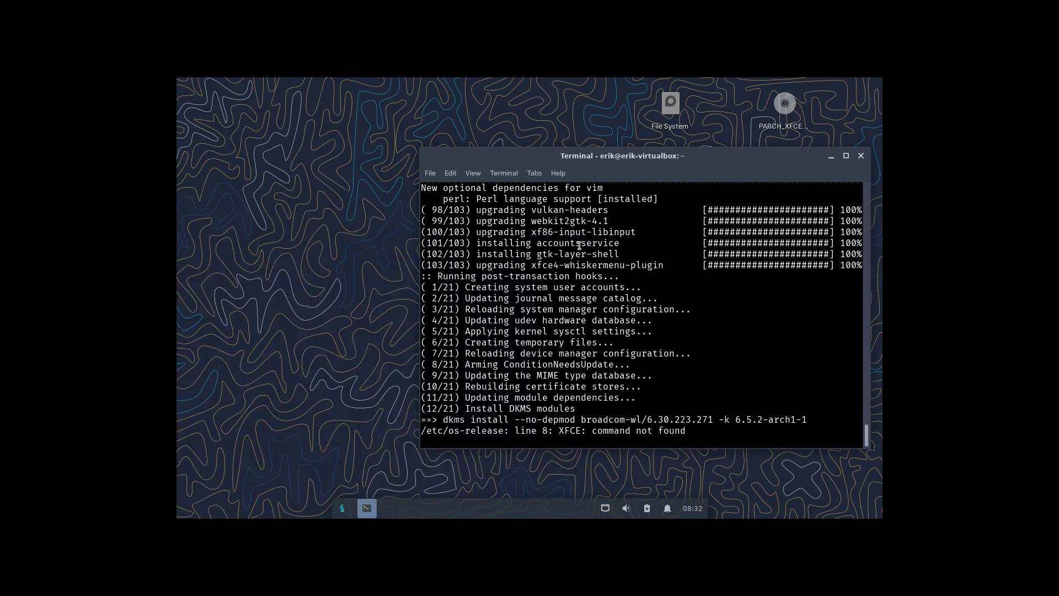
Review the upgrade output's errors: DKMS lines, XFCE command not found, ffmpeg and firefox failures.
left_click_drag(578, 419, 795, 411)
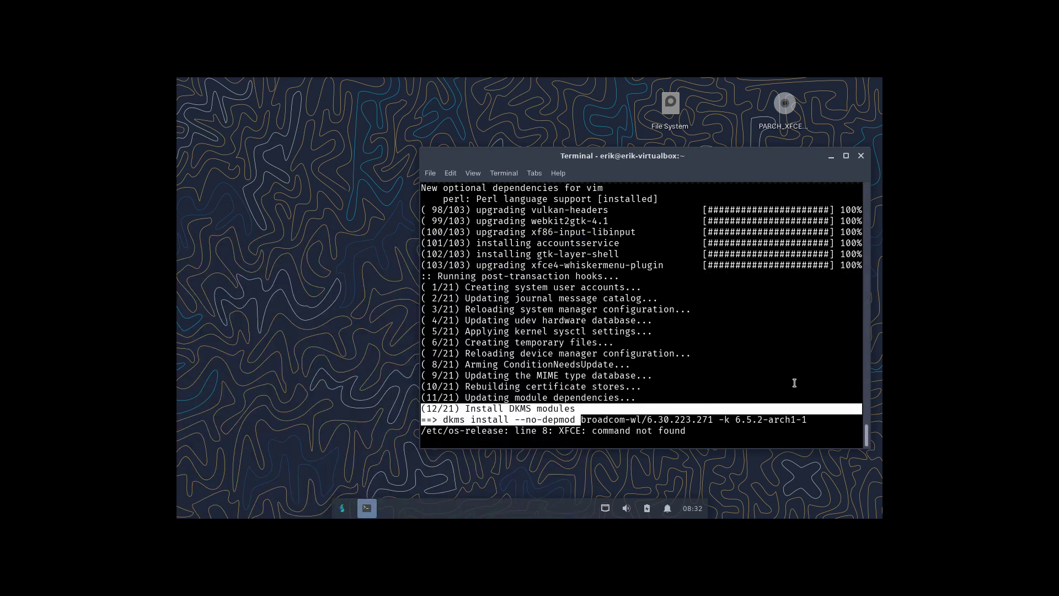
left_click(778, 413)
left_click_drag(464, 430, 775, 428)
scroll(650, 397, "up", 10)
scroll(649, 397, "up", 15)
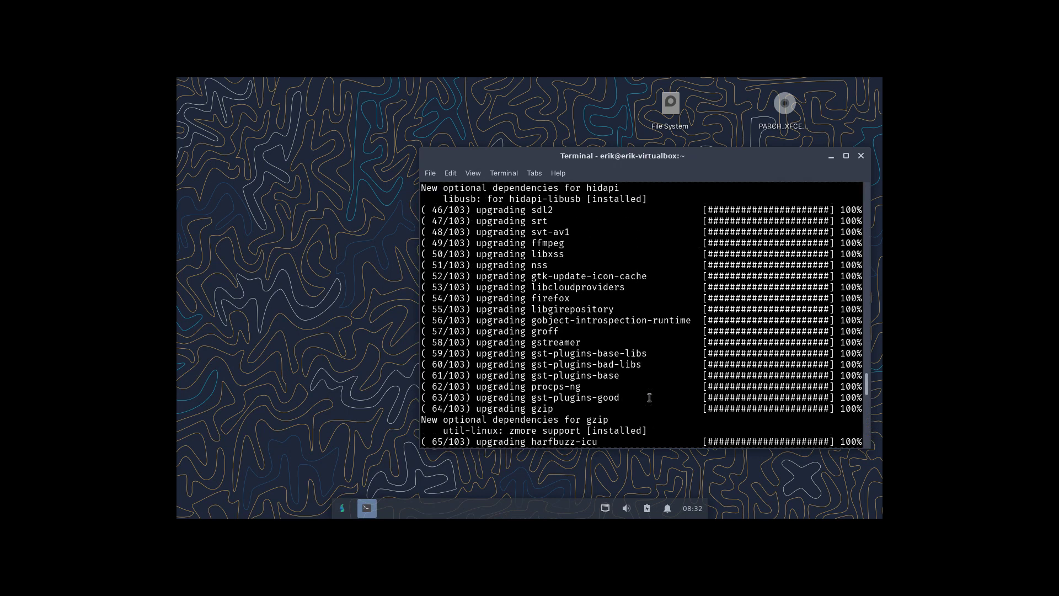
scroll(649, 398, "up", 8)
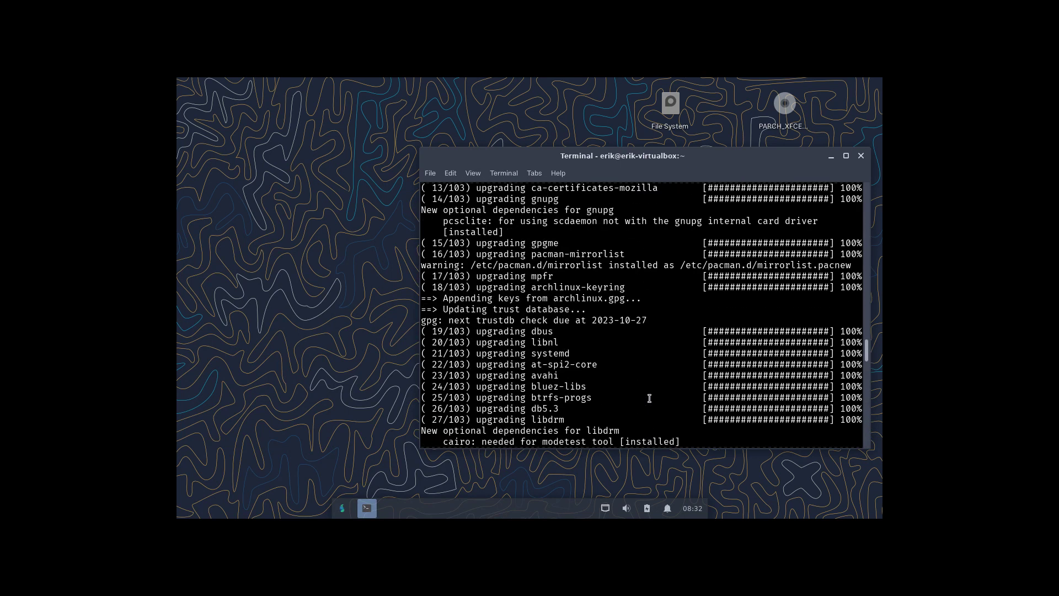
scroll(649, 398, "up", 12)
scroll(650, 397, "up", 10)
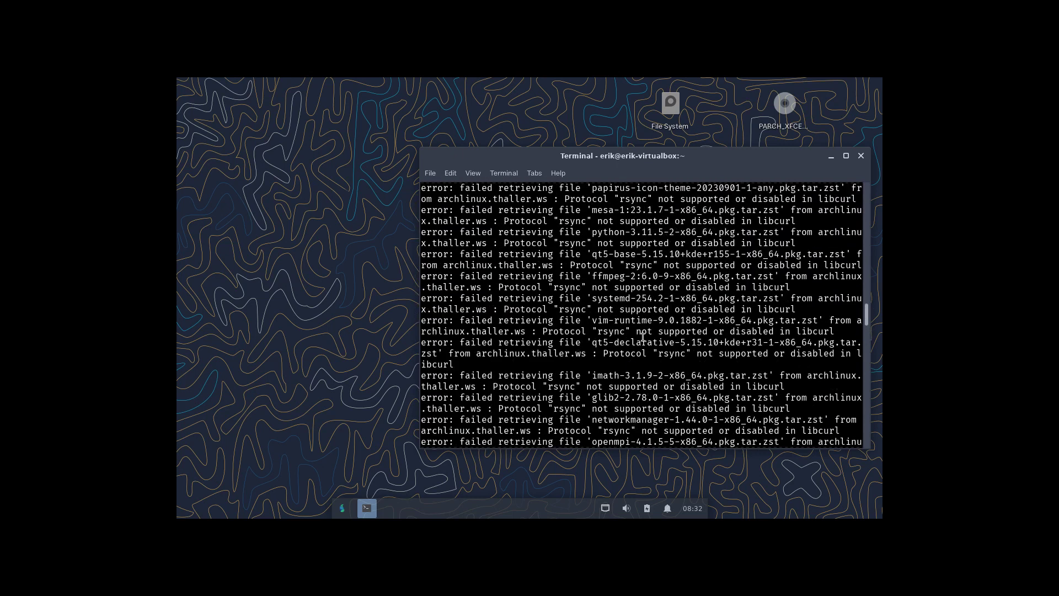
left_click_drag(591, 274, 641, 276)
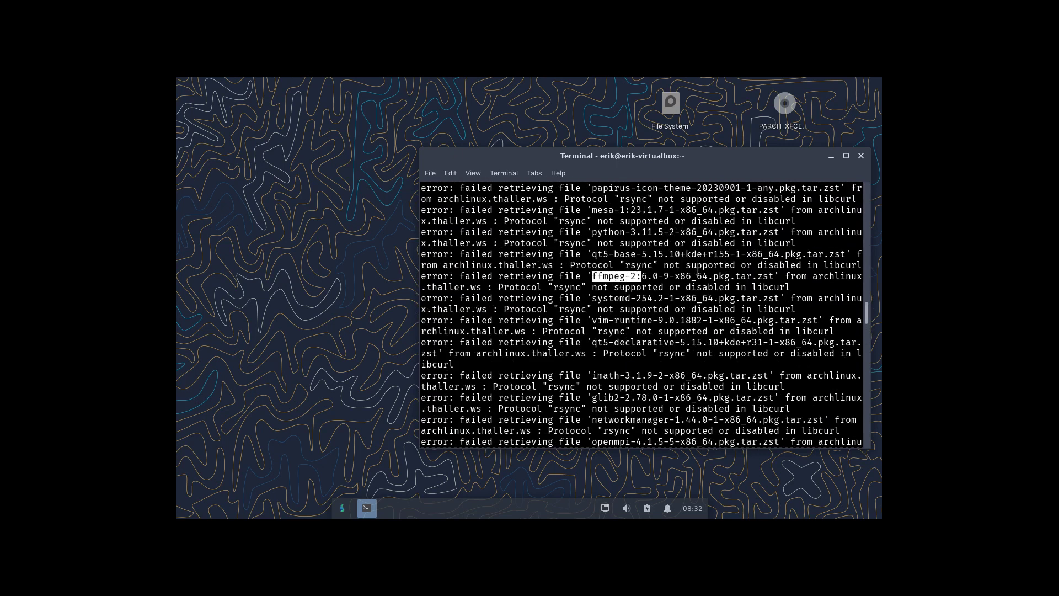
scroll(570, 285, "up", 6)
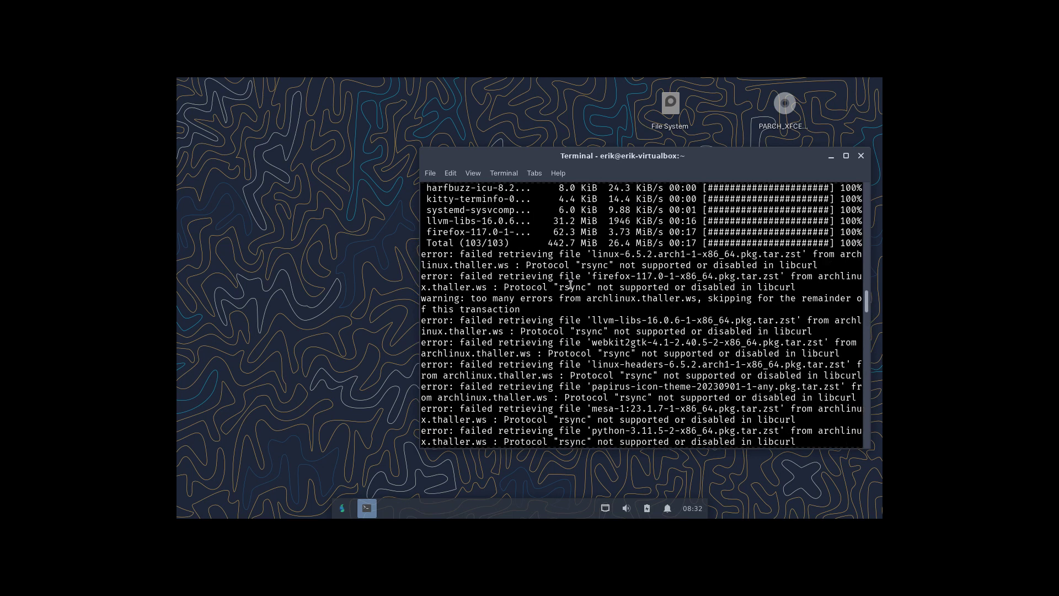
double_click(604, 278)
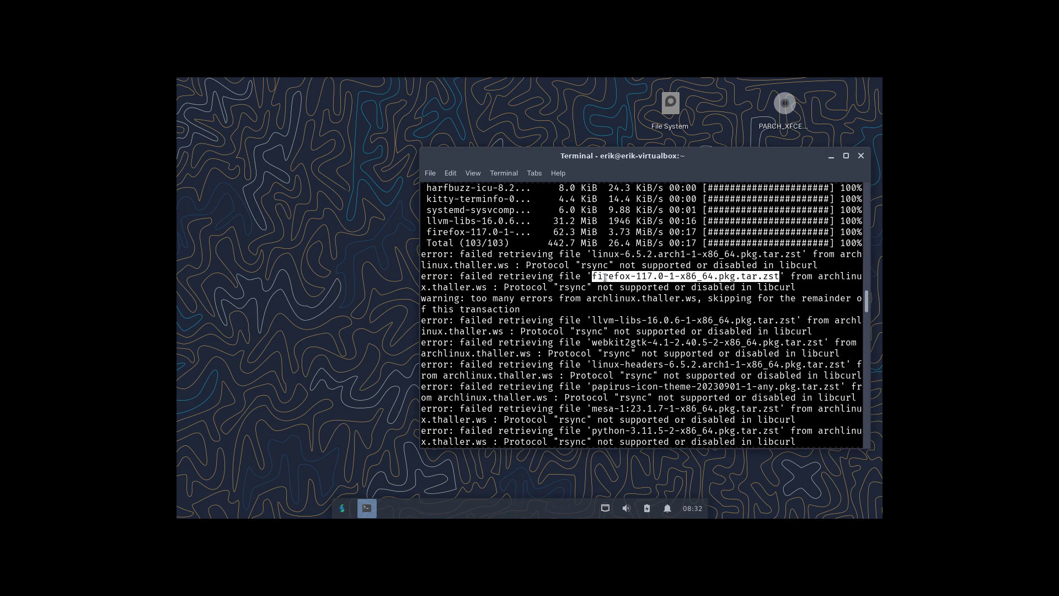
scroll(604, 278, "up", 3)
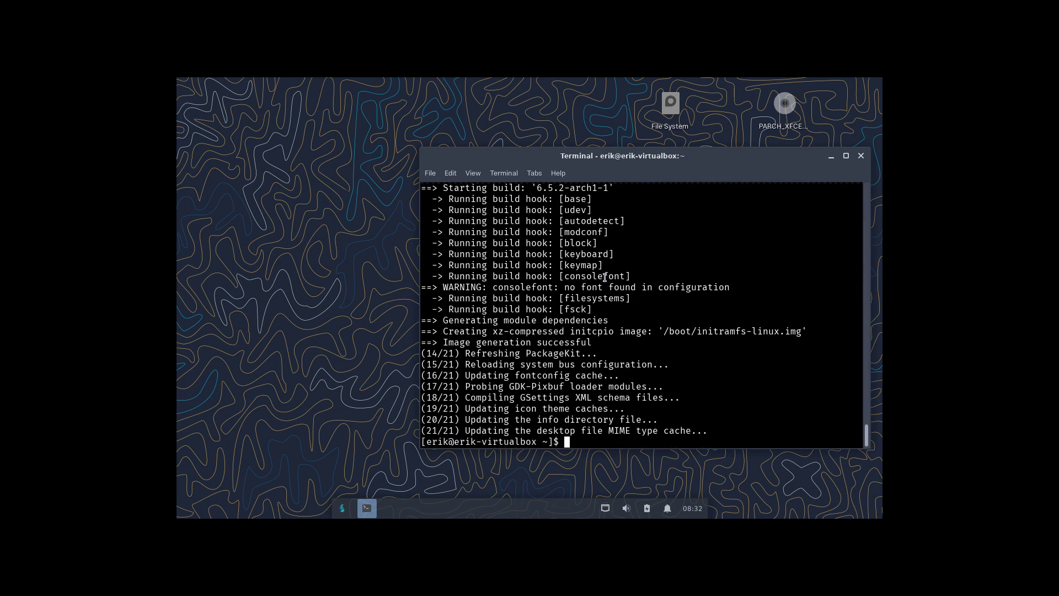
Rerun 'sudo pacman -Syyu' to confirm the guest reports nothing to do.
key("Up")
key("Return")
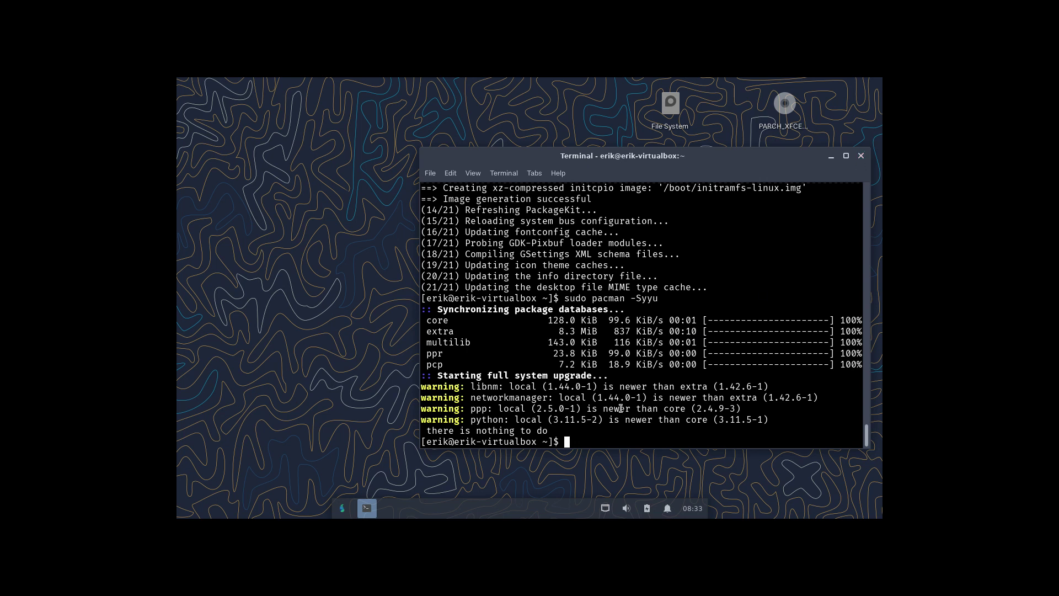
Close the terminal window and bring up the Whisker applications menu.
left_click(861, 155)
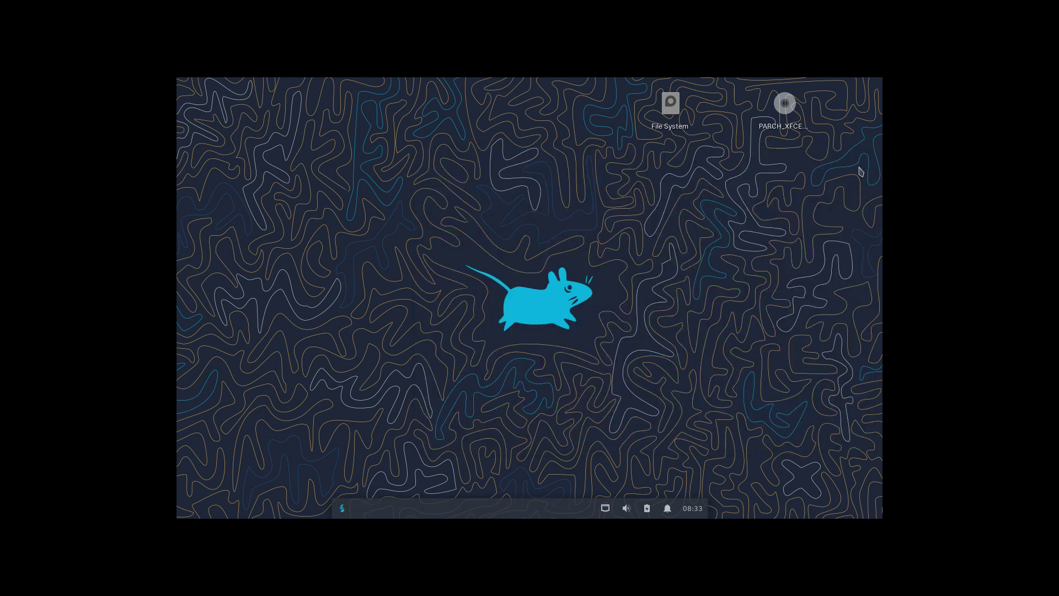
left_click(340, 510)
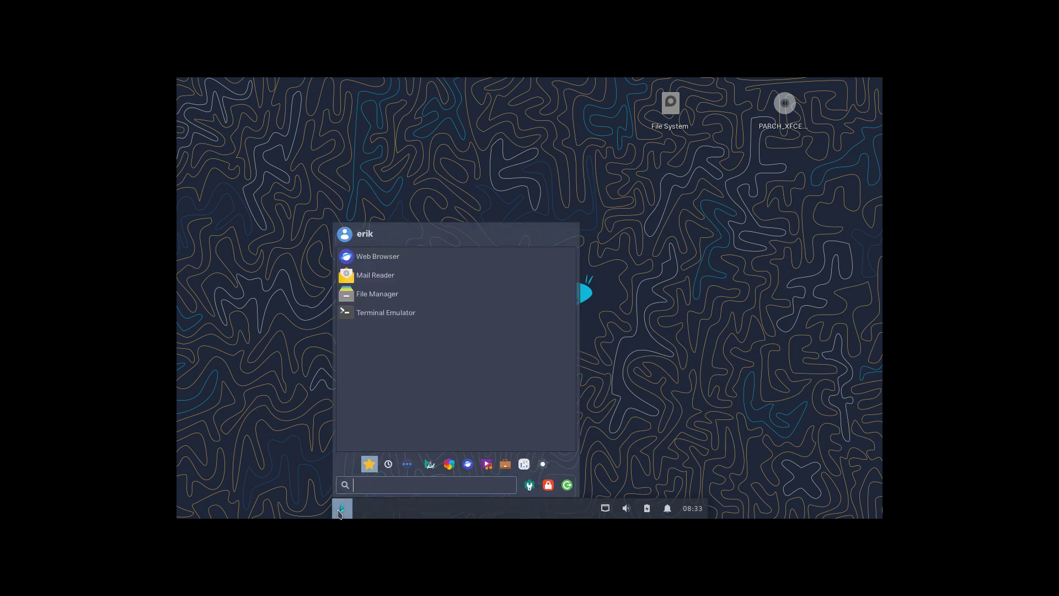